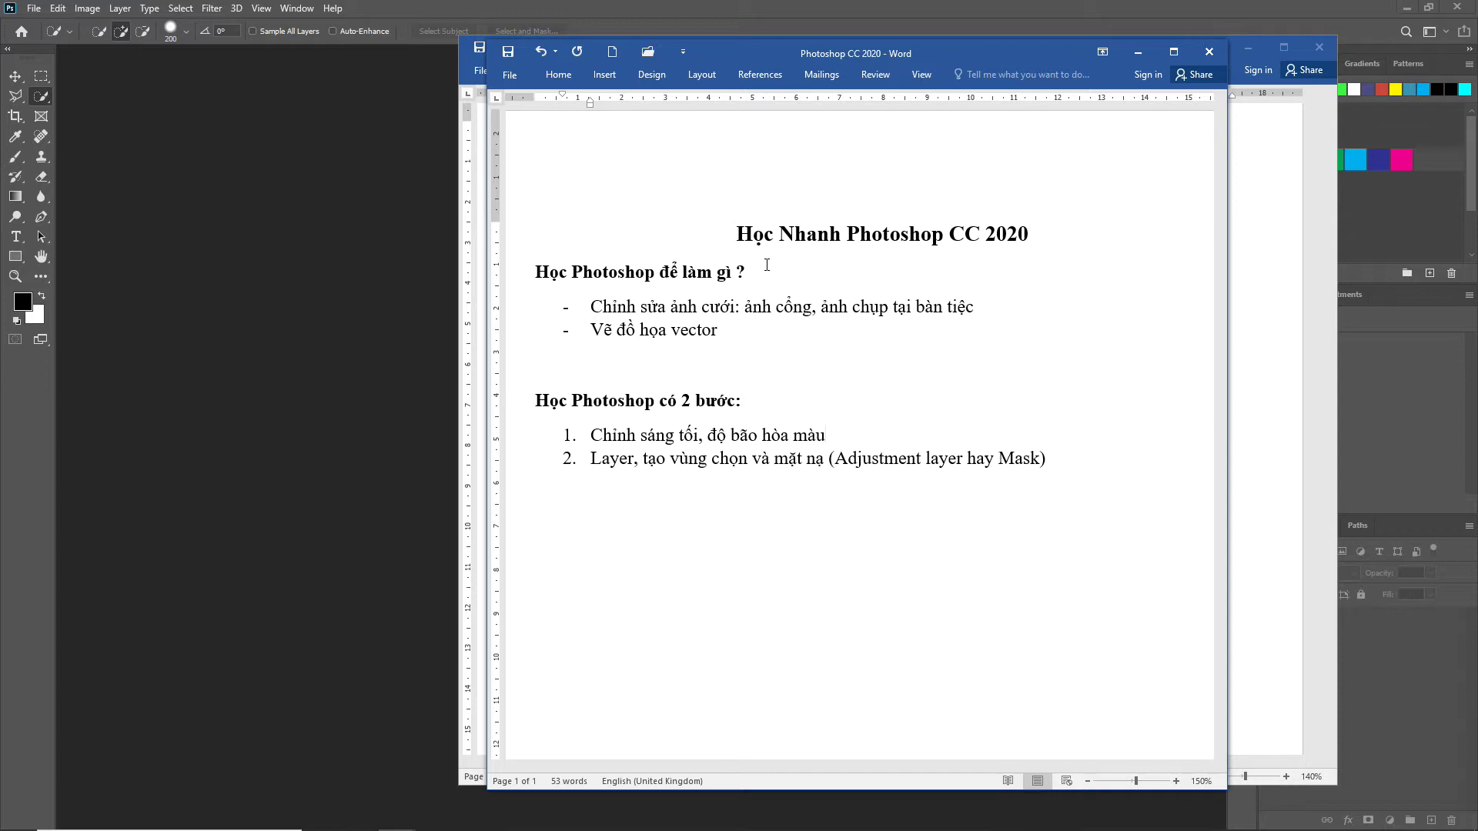
In the outline's first bullet, select 'tại bàn', then select the word 'cổng' instead
{"action": "left_click", "coordinate": [776, 308]}
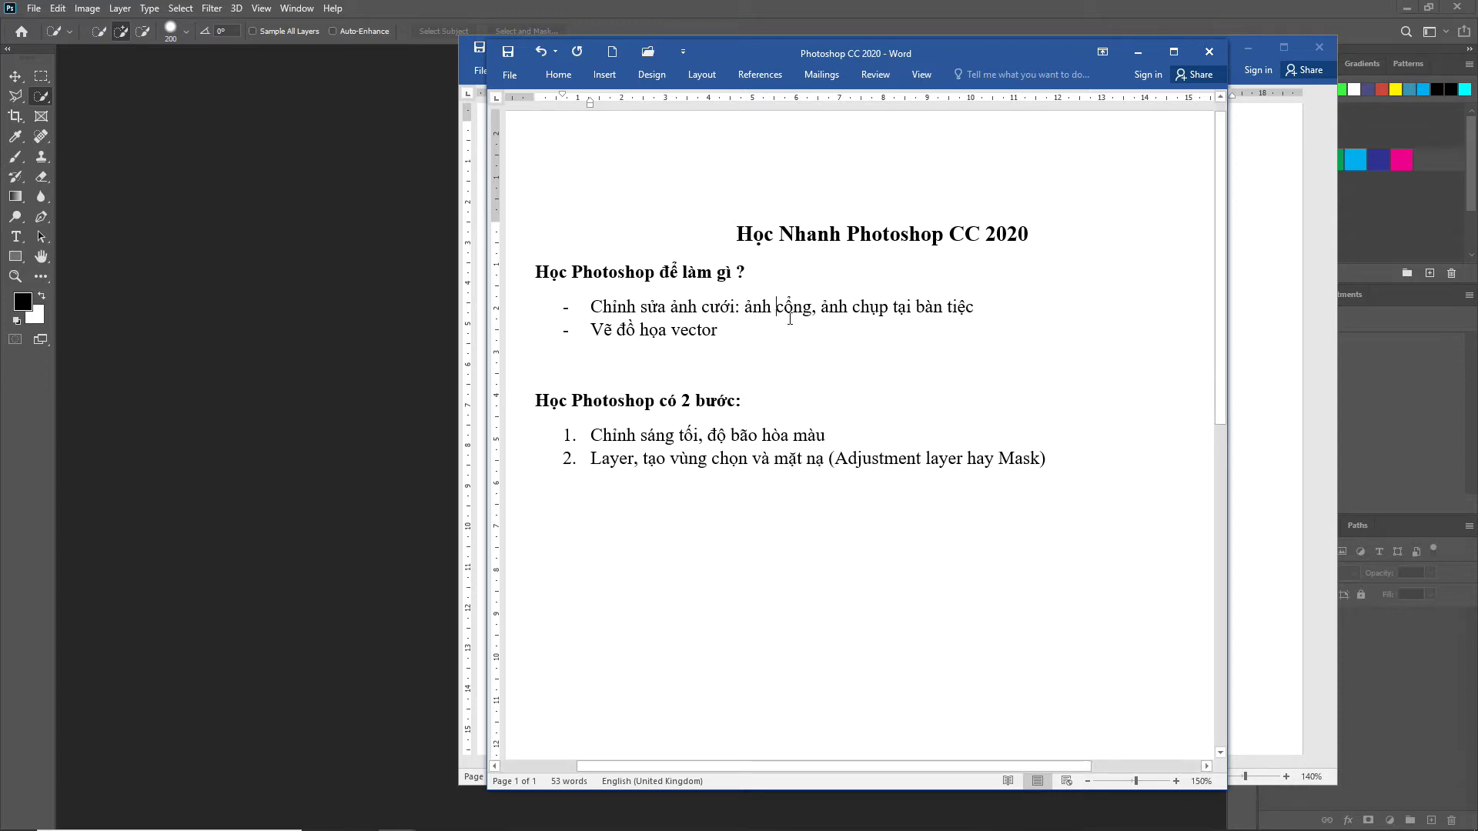
{"action": "left_click_drag", "start_coordinate": [933, 310], "coordinate": [895, 309]}
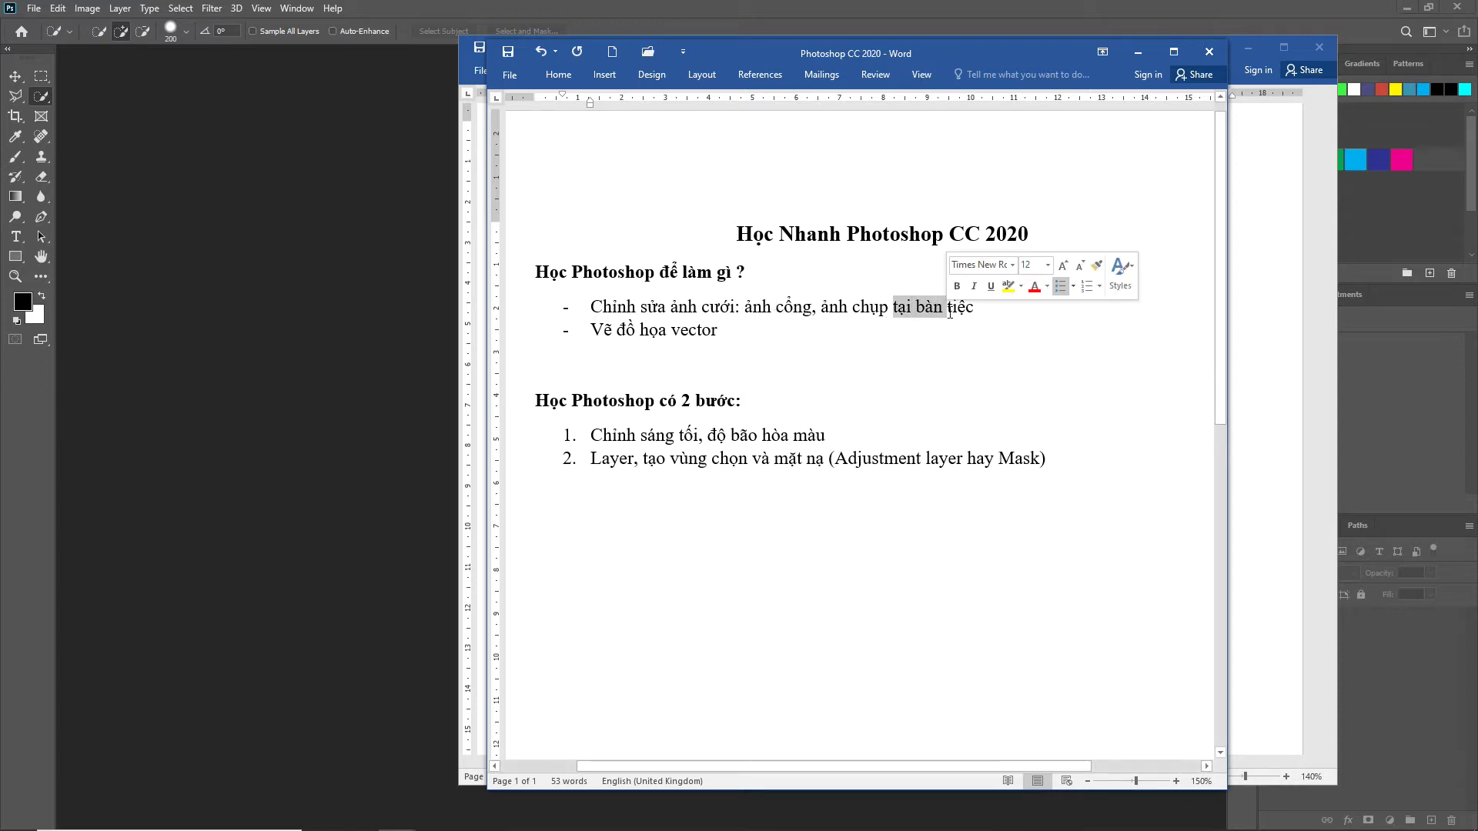
{"action": "left_click_drag", "start_coordinate": [778, 308], "coordinate": [808, 316]}
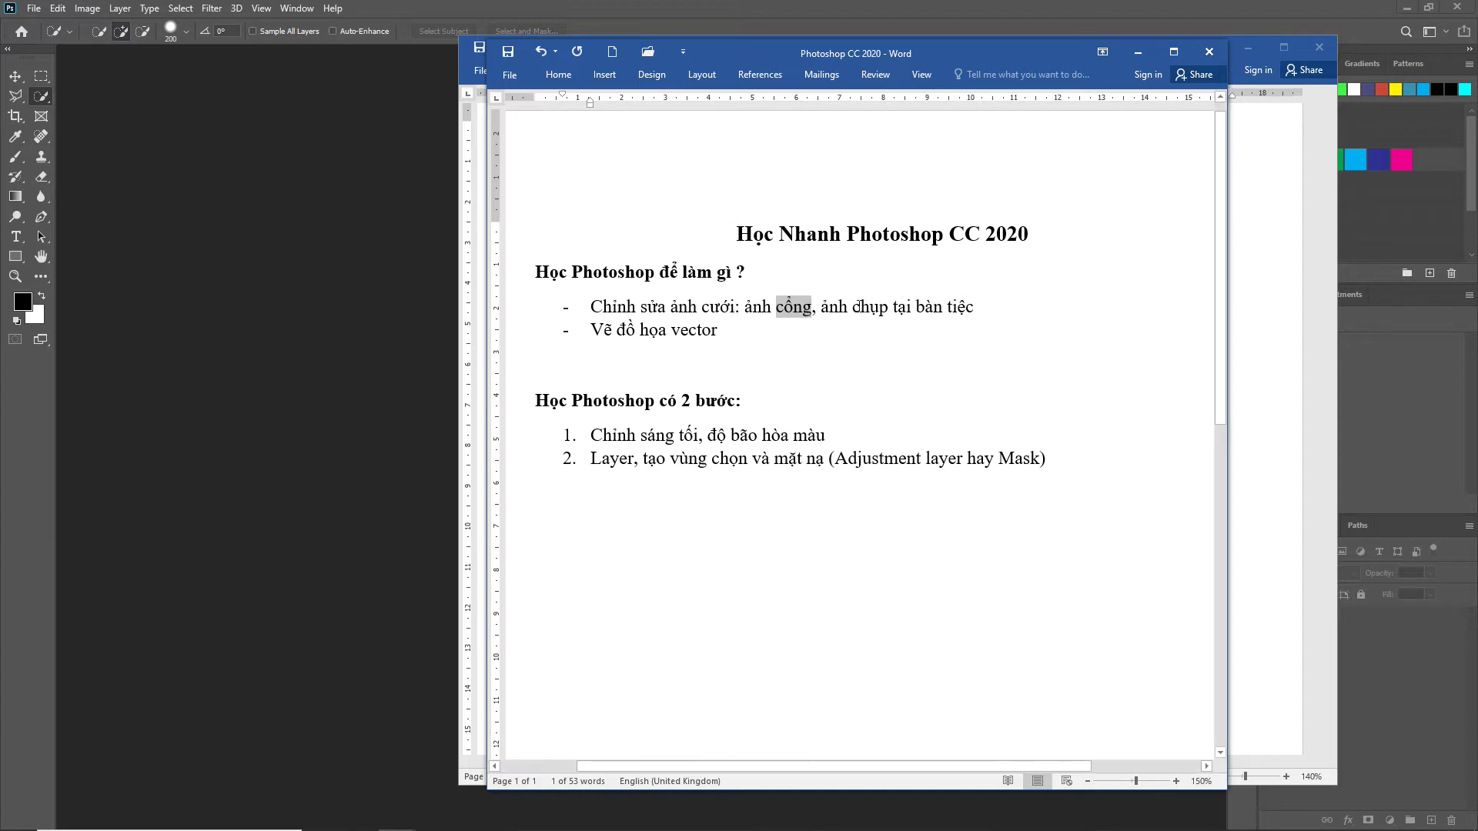
{"action": "left_click_drag", "start_coordinate": [853, 308], "coordinate": [914, 307]}
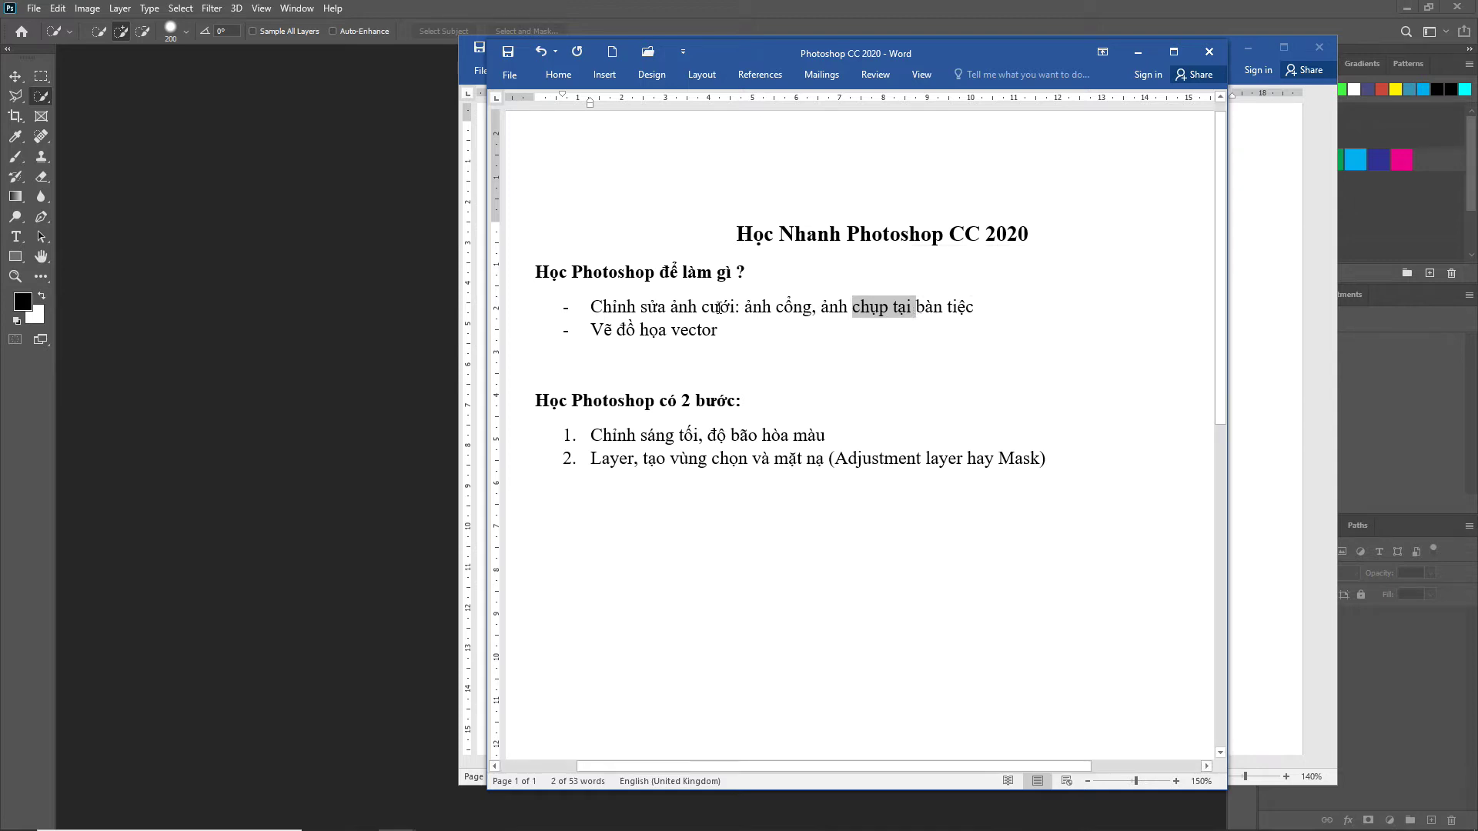
{"action": "left_click", "coordinate": [671, 308]}
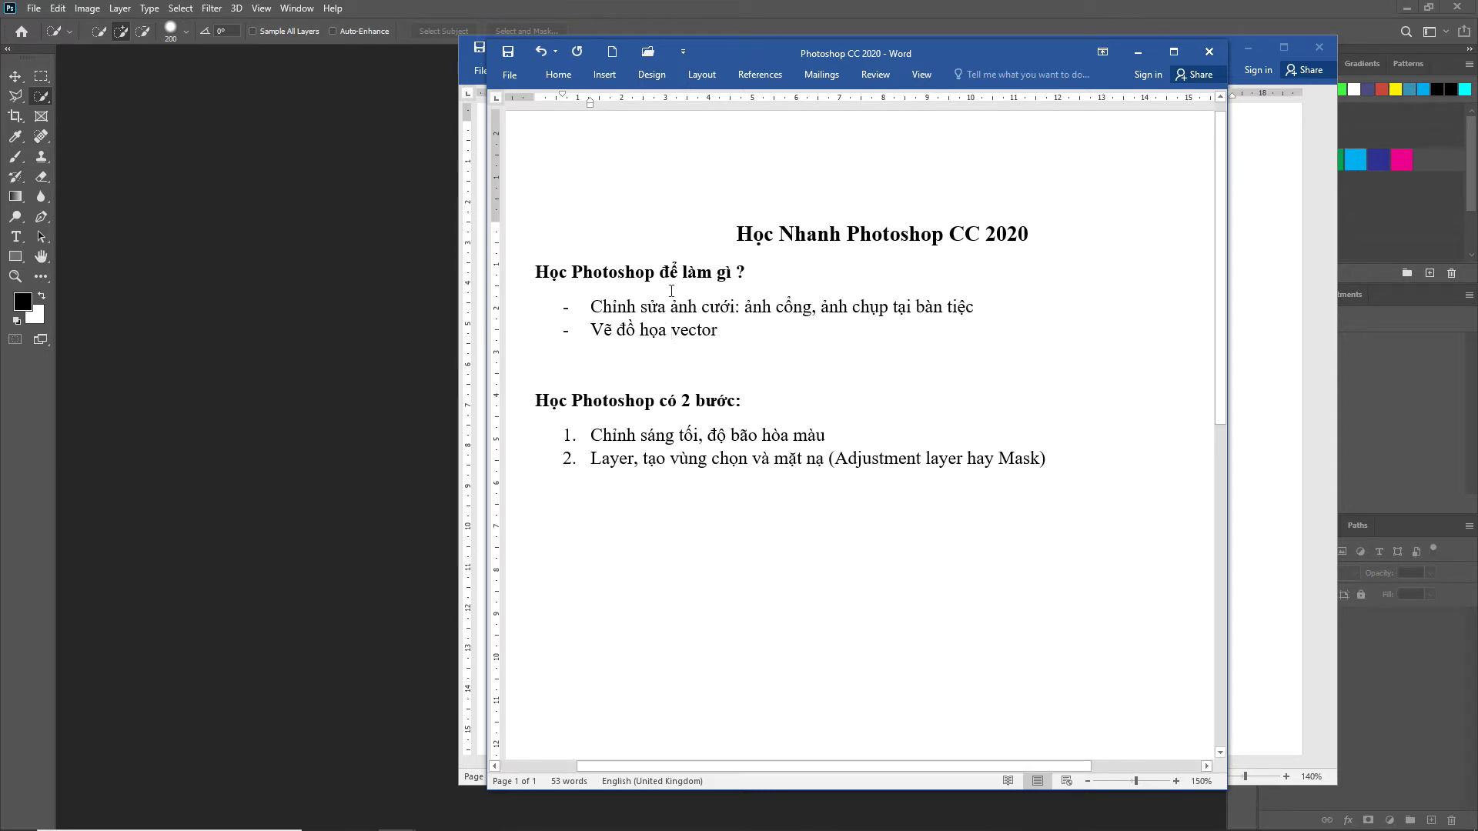
Drag the 'Photoshop CC 2020' outline window left to reveal the 'Phím tắt Photoshop' document
{"action": "scroll", "coordinate": [673, 304], "scroll_direction": "down", "scroll_amount": 2}
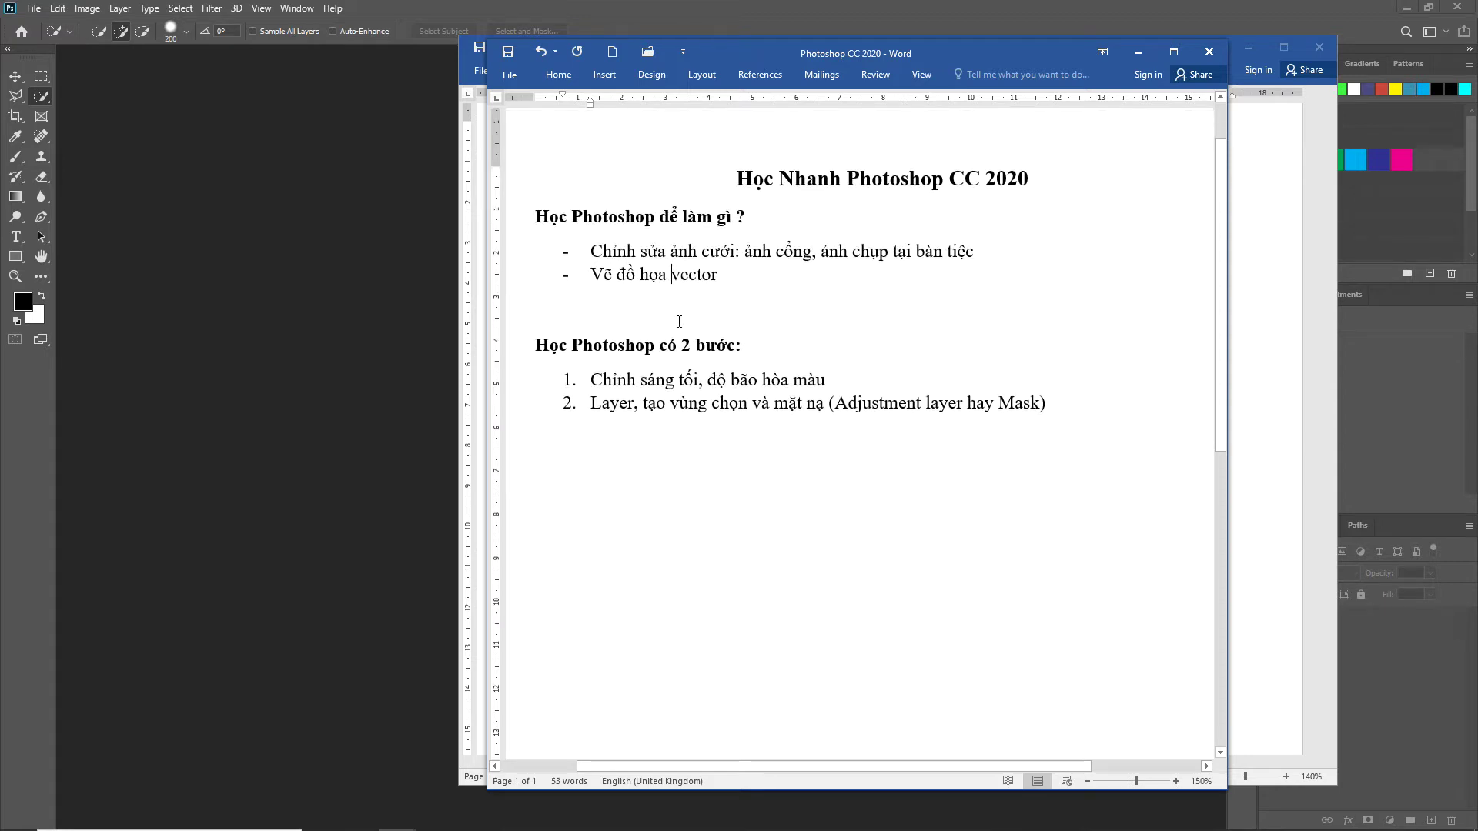
{"action": "scroll", "coordinate": [678, 315], "scroll_direction": "up", "scroll_amount": 1}
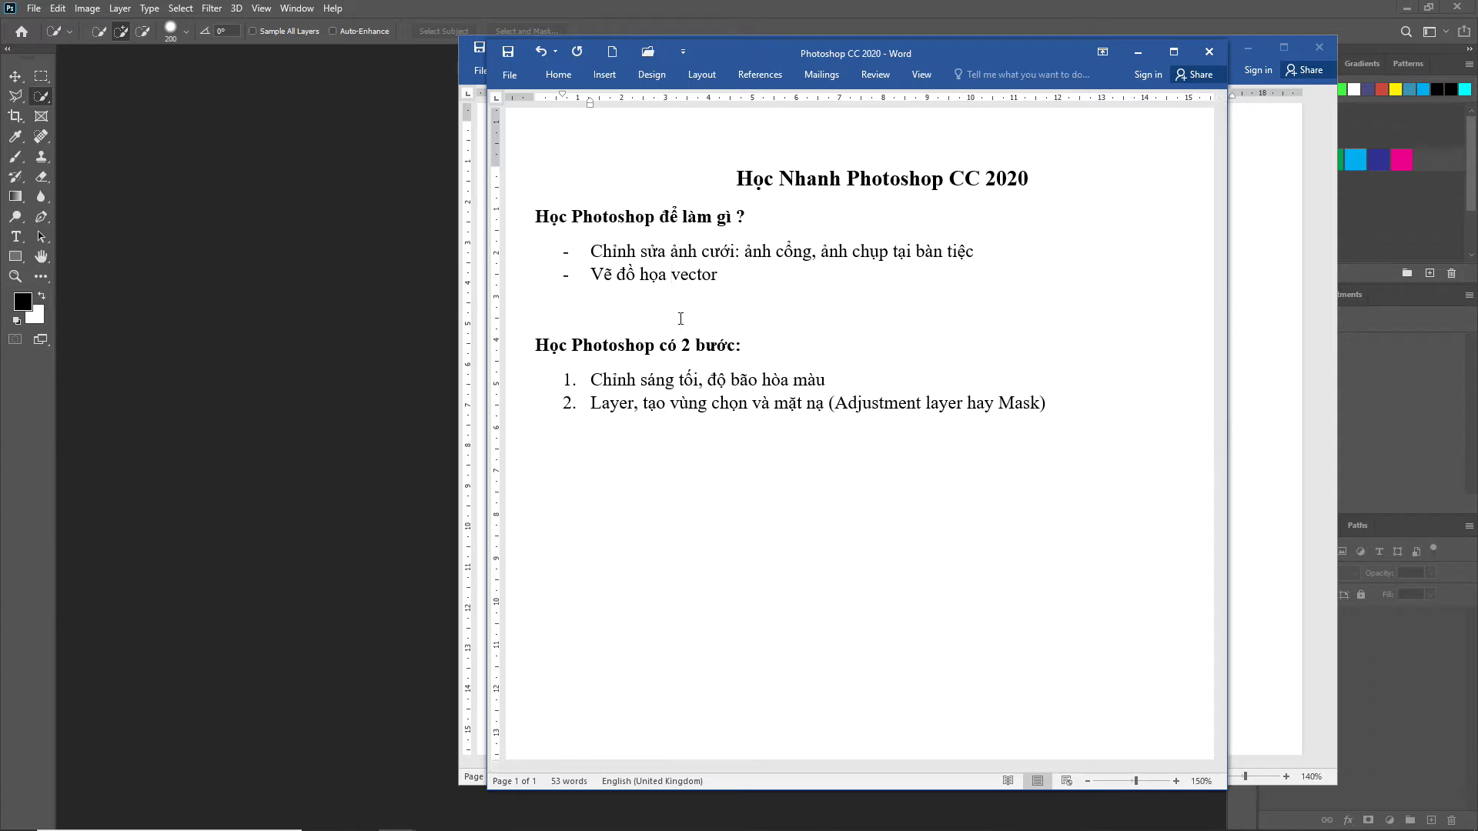
{"action": "scroll", "coordinate": [662, 331], "scroll_direction": "down", "scroll_amount": 1}
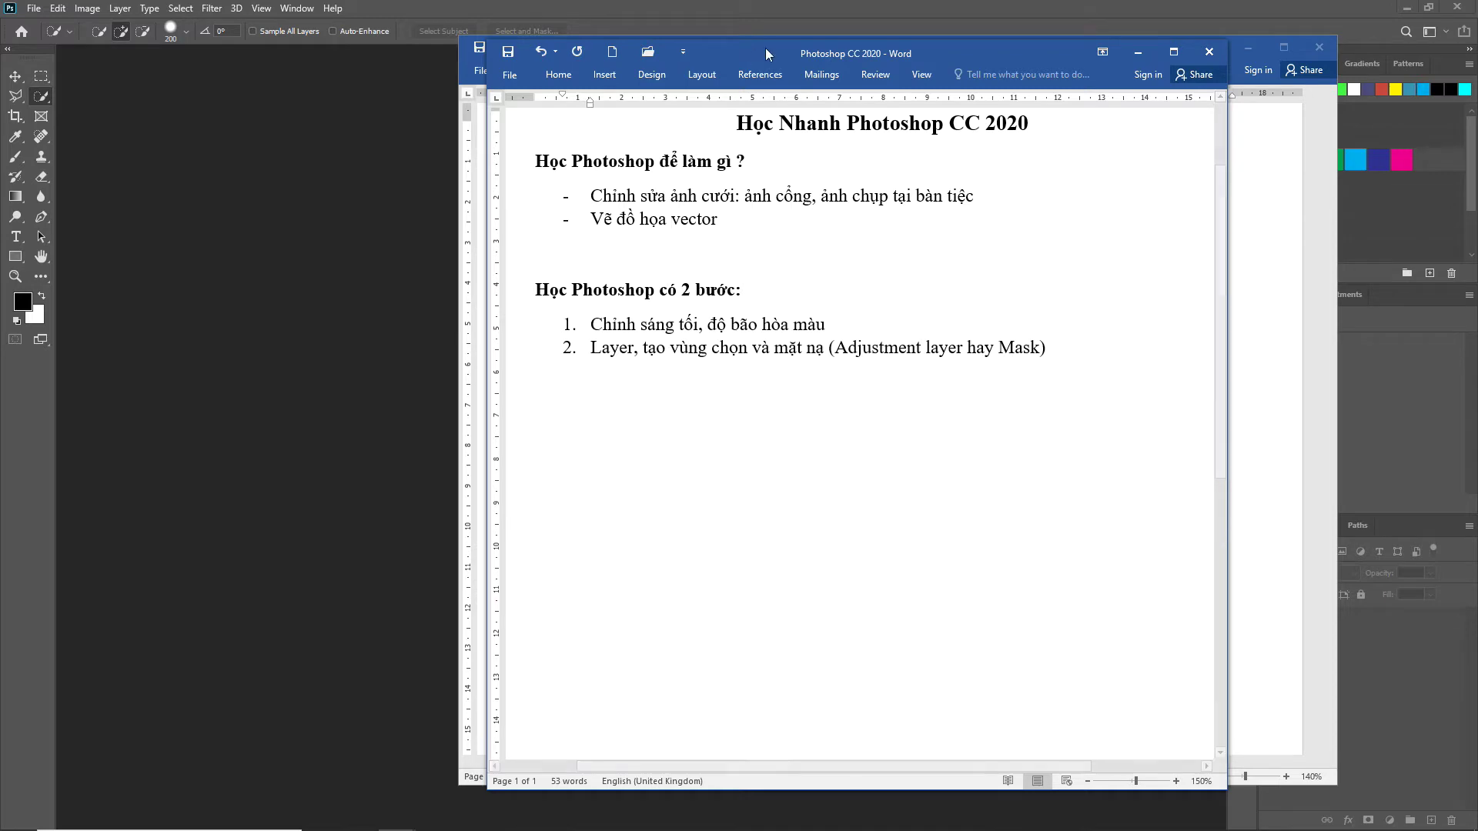
{"action": "left_click_drag", "start_coordinate": [784, 49], "coordinate": [348, 43]}
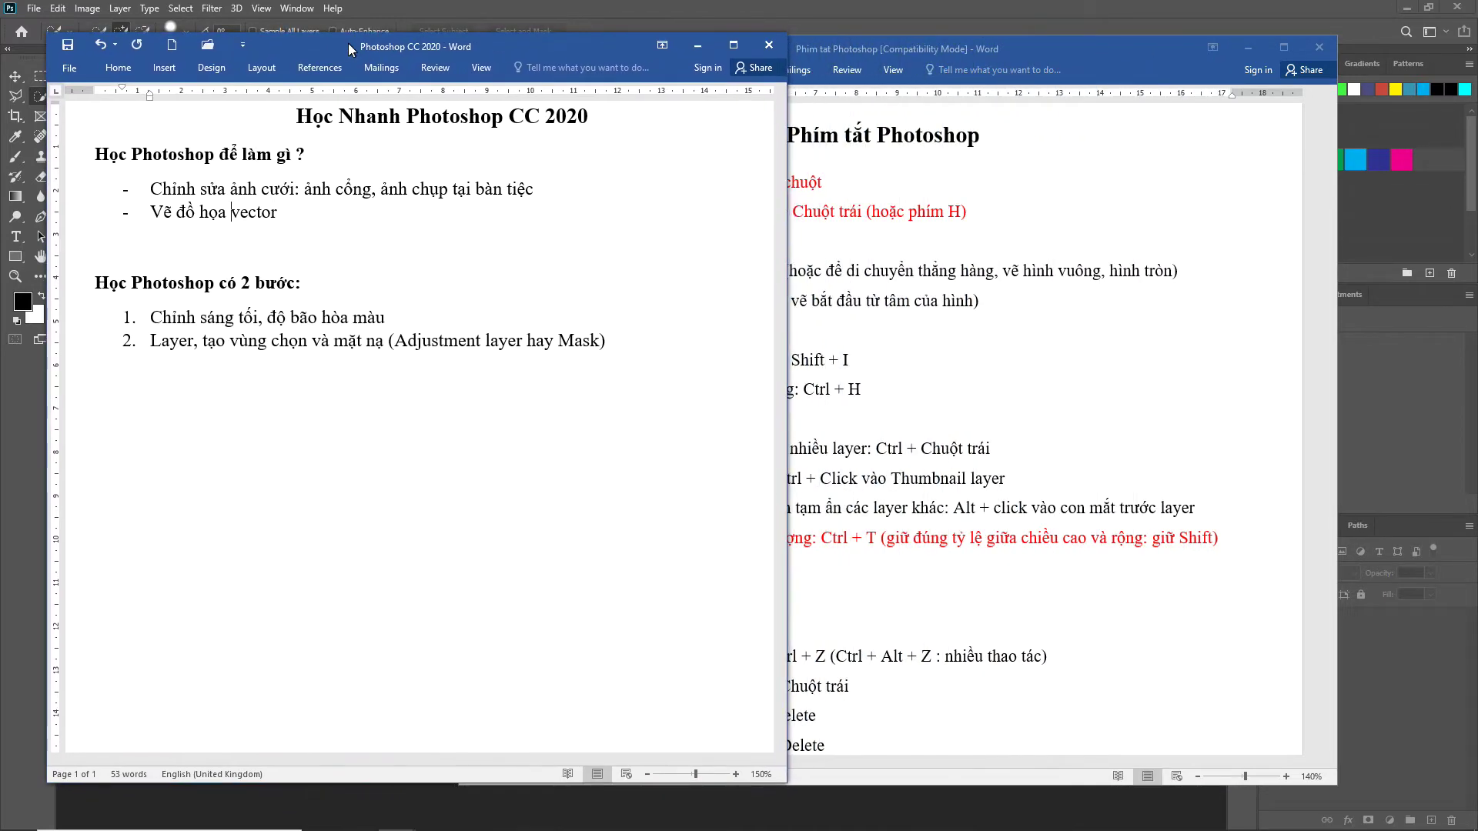
Bring 'Phím tắt Photoshop' to the front and scroll through shortcut items 1–24
{"action": "left_click", "coordinate": [889, 48]}
{"action": "left_click_drag", "start_coordinate": [889, 48], "coordinate": [846, 43]}
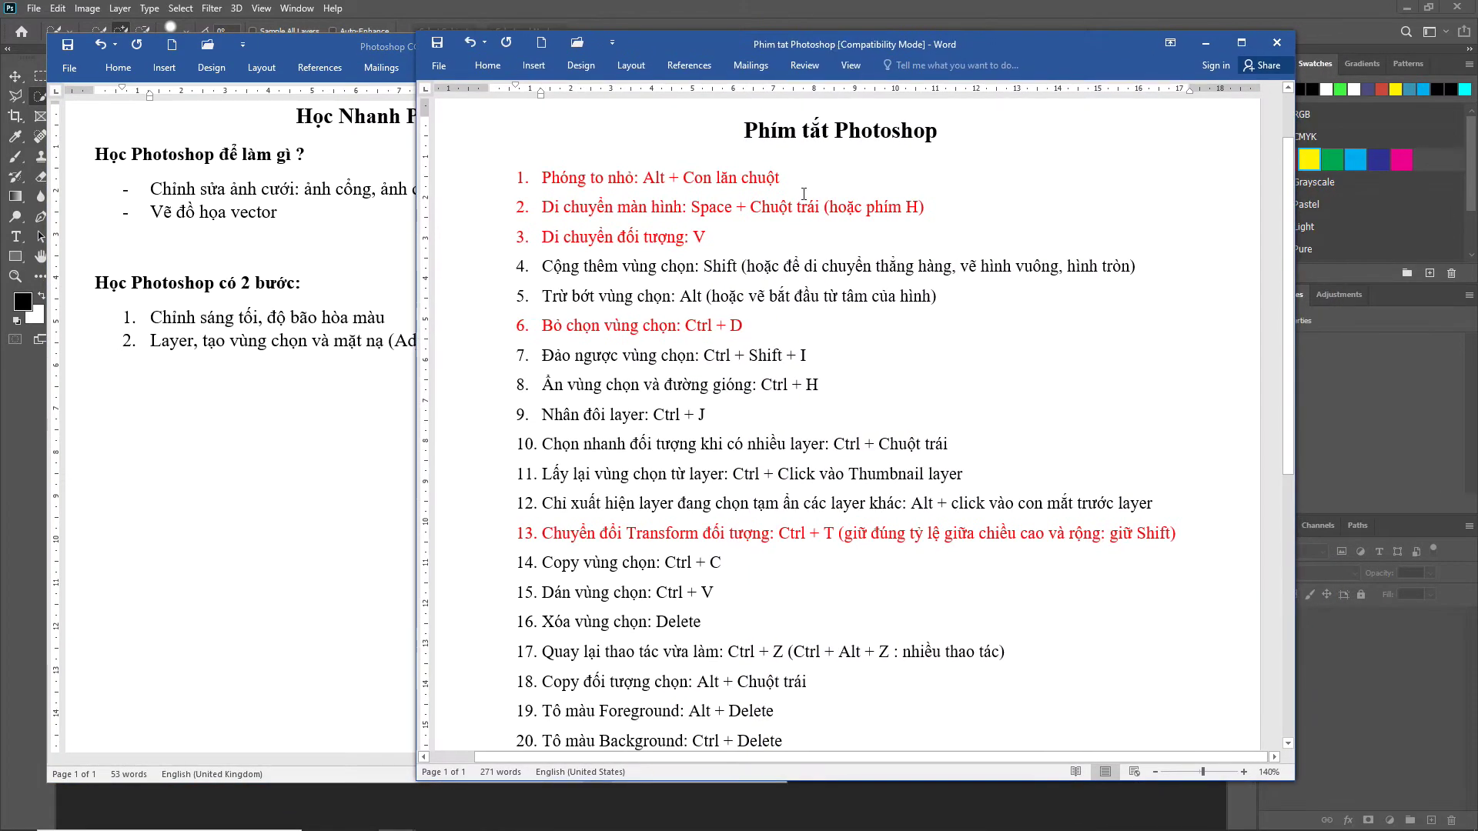
{"action": "scroll", "coordinate": [813, 225], "scroll_direction": "up", "scroll_amount": 1}
{"action": "scroll", "coordinate": [813, 225], "scroll_direction": "down", "scroll_amount": 1}
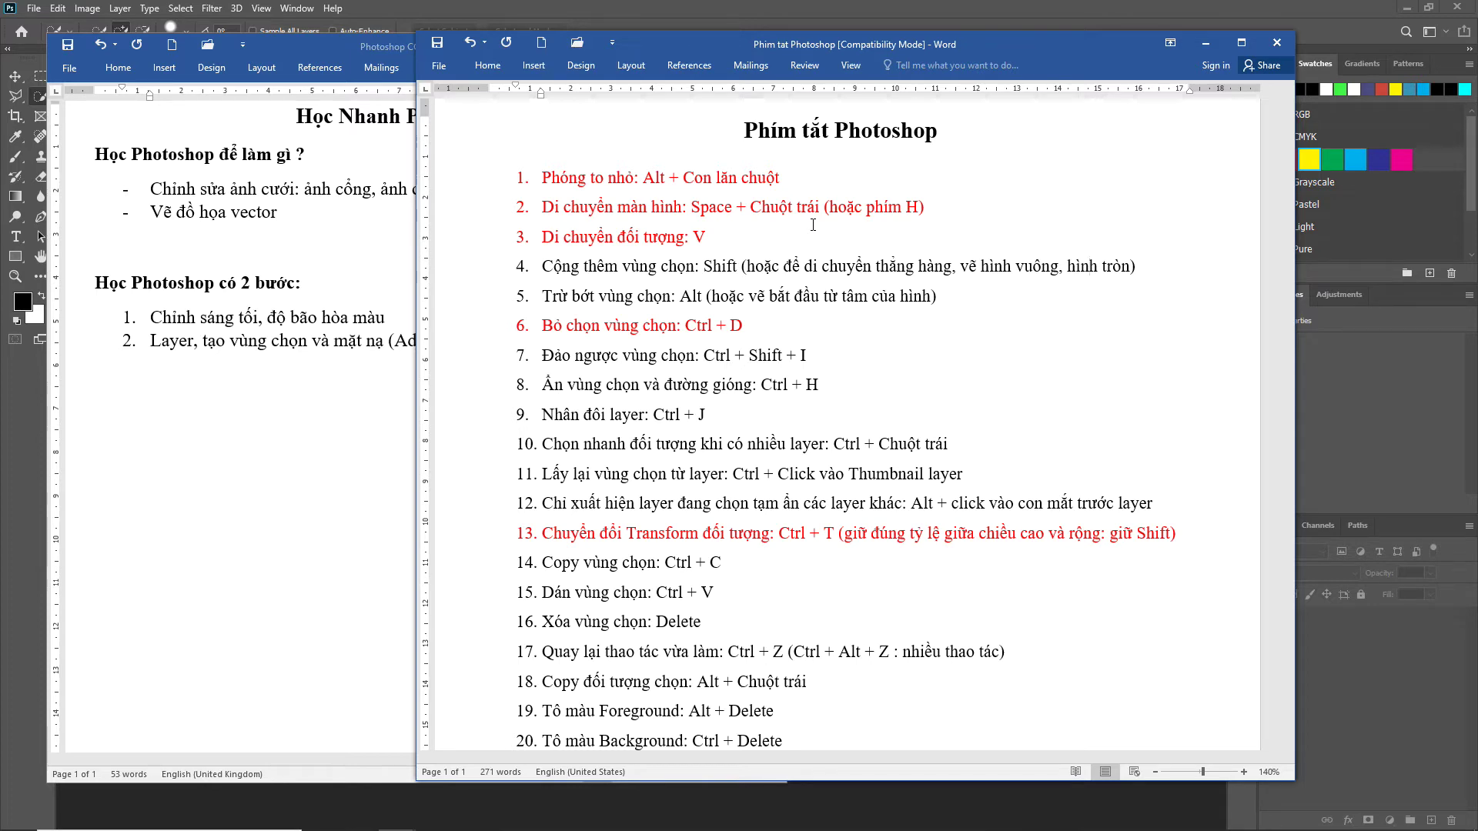
{"action": "scroll", "coordinate": [770, 307], "scroll_direction": "down", "scroll_amount": 1}
{"action": "scroll", "coordinate": [731, 370], "scroll_direction": "down", "scroll_amount": 1}
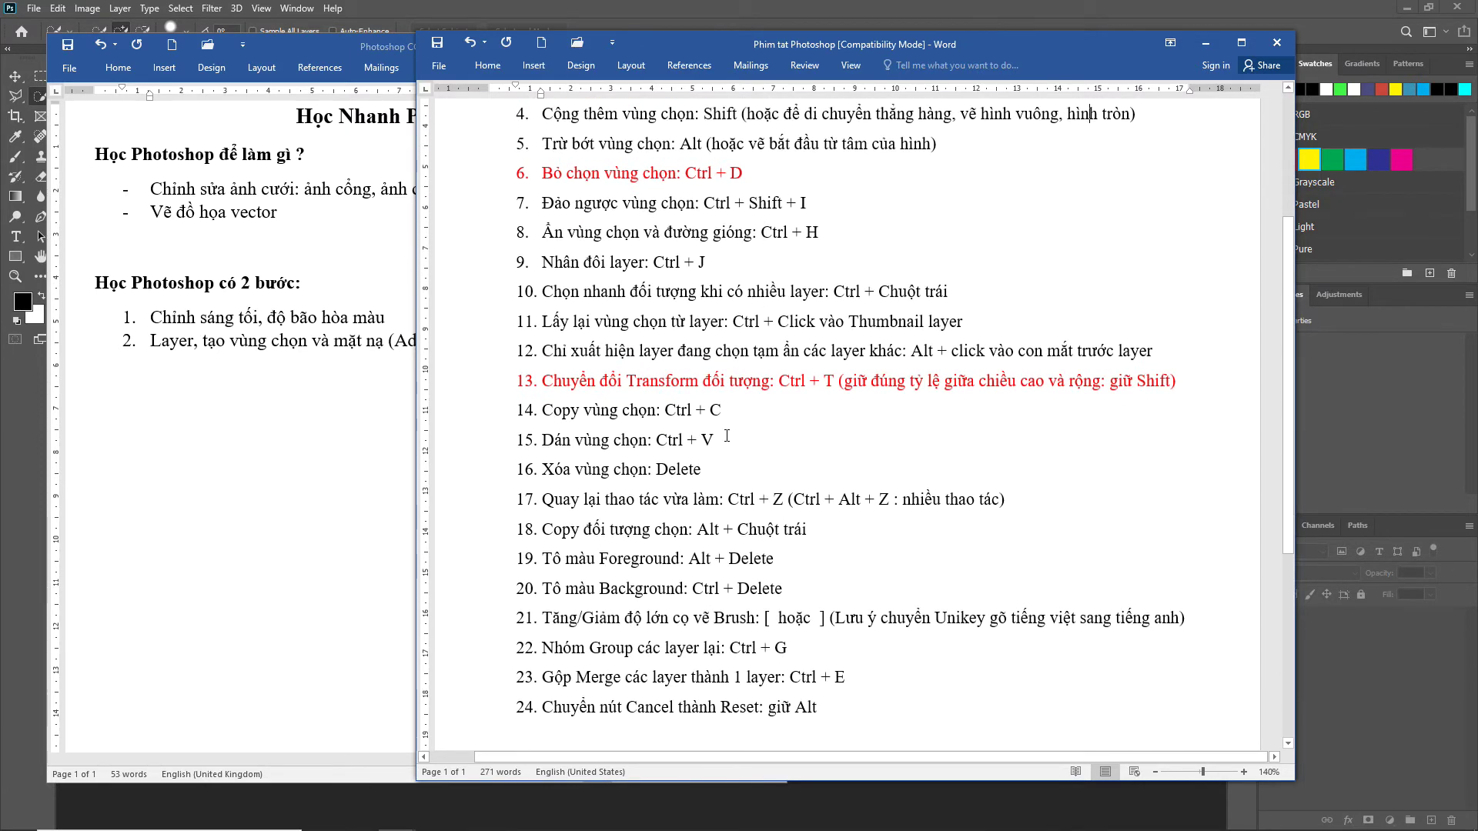
{"action": "scroll", "coordinate": [695, 431], "scroll_direction": "down", "scroll_amount": 1}
{"action": "scroll", "coordinate": [695, 437], "scroll_direction": "down", "scroll_amount": 1}
{"action": "scroll", "coordinate": [585, 493], "scroll_direction": "up", "scroll_amount": 2}
{"action": "scroll", "coordinate": [593, 499], "scroll_direction": "up", "scroll_amount": 2}
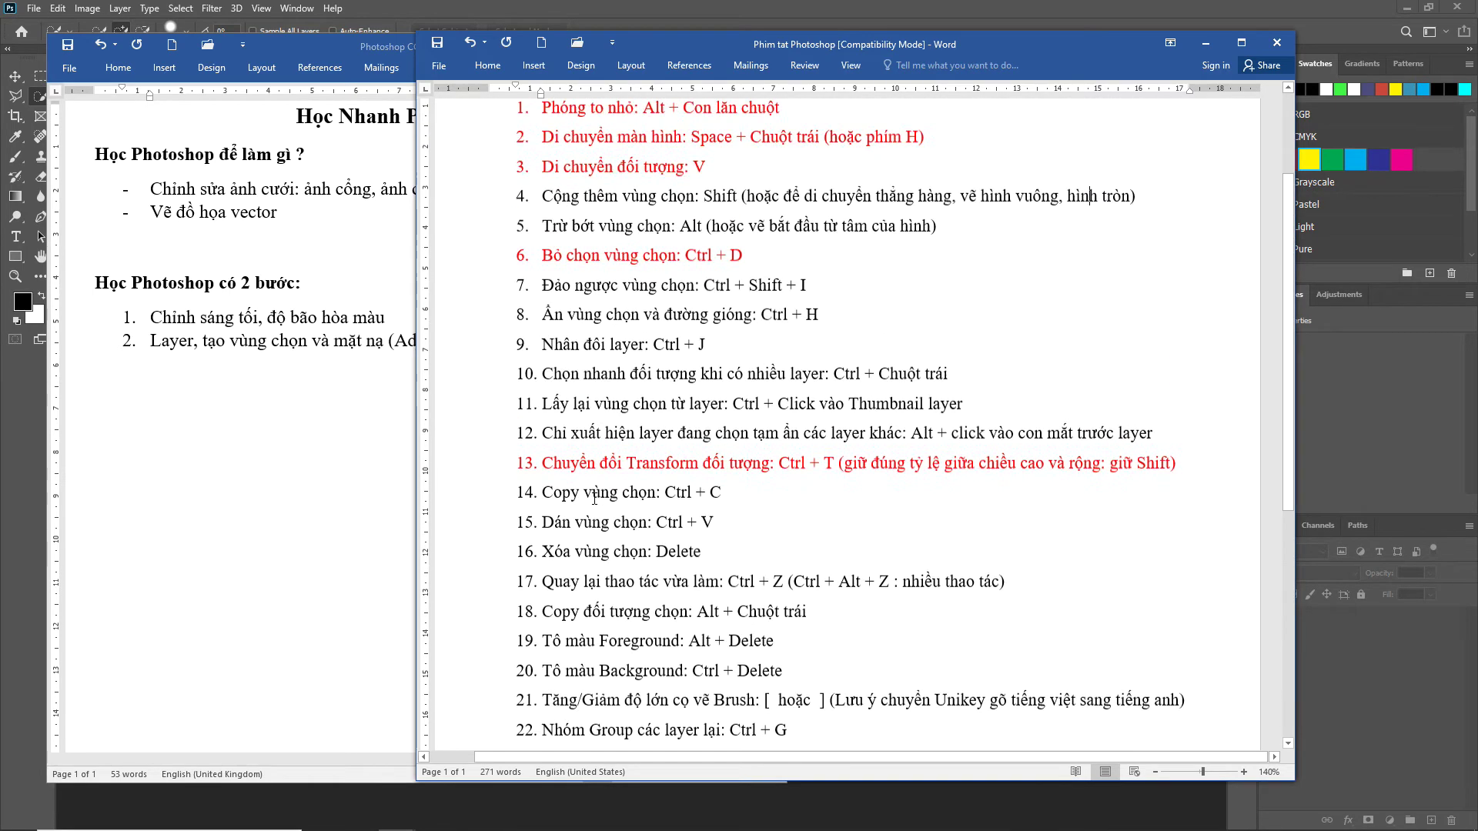
{"action": "scroll", "coordinate": [594, 499], "scroll_direction": "up", "scroll_amount": 1}
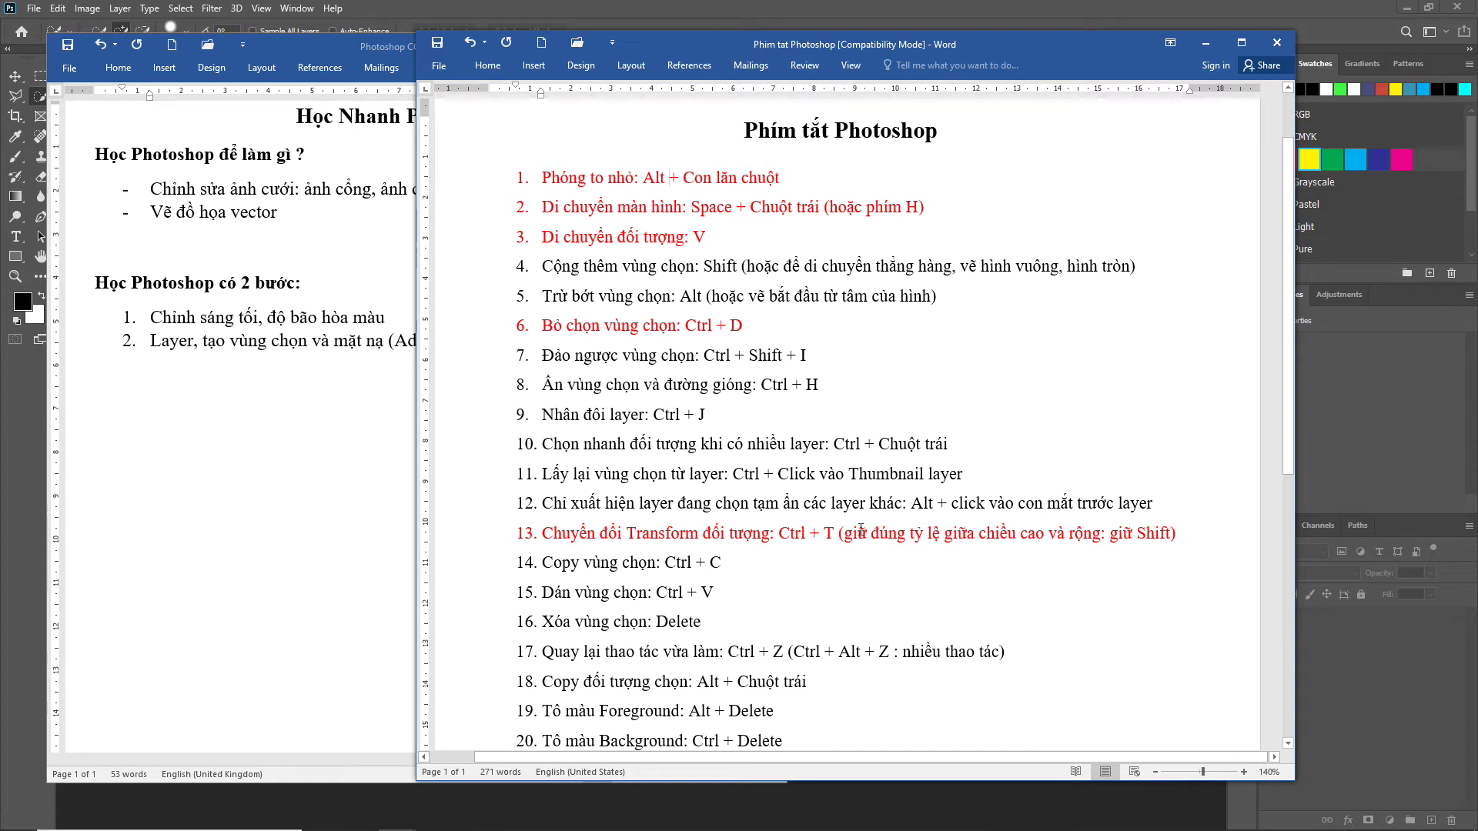
Minimize the shortcuts document, recentre the outline window, then minimize it to reveal Photoshop
{"action": "left_click", "coordinate": [1198, 43]}
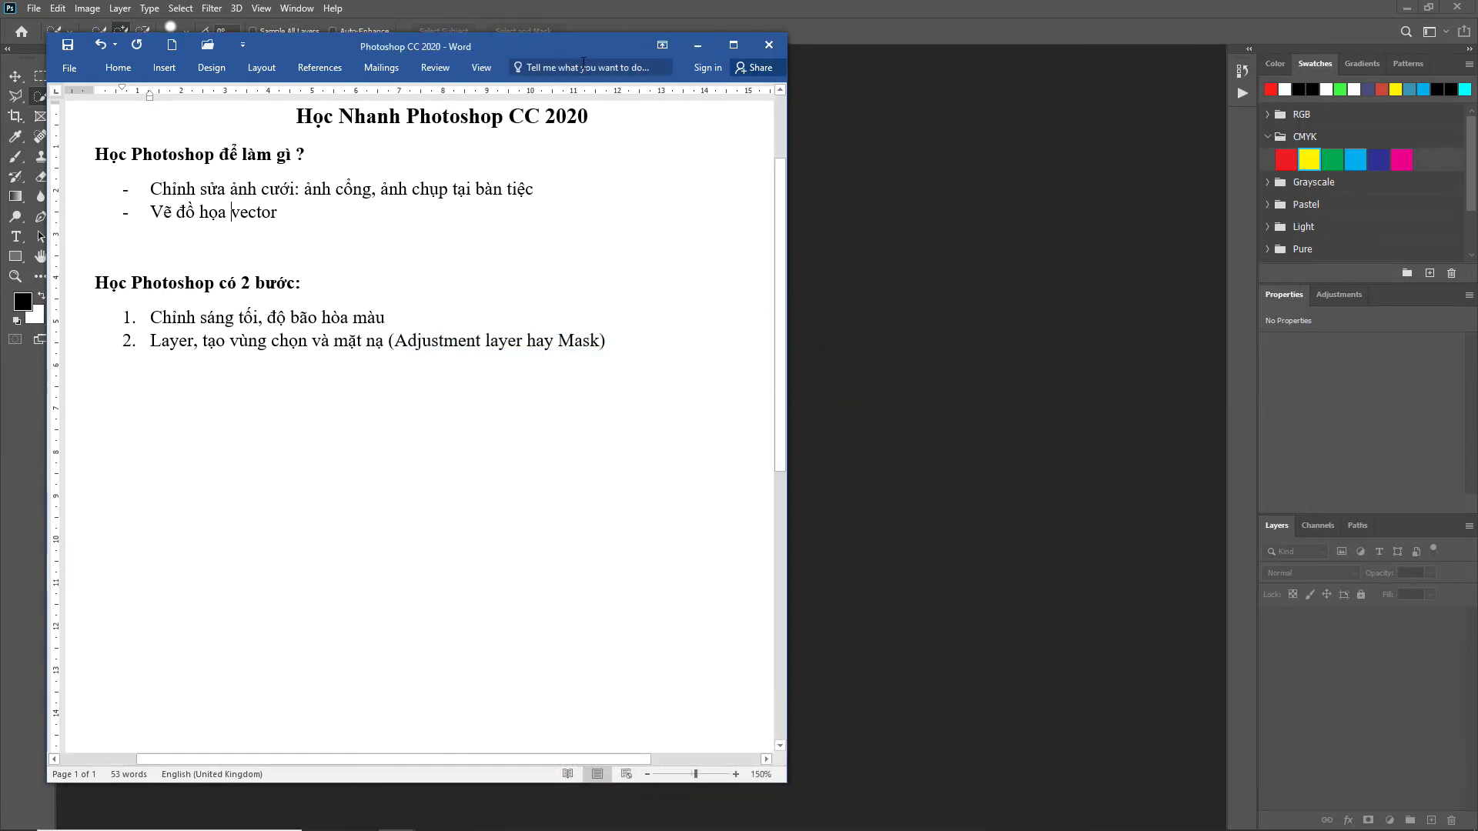
{"action": "left_click_drag", "start_coordinate": [504, 49], "coordinate": [715, 49]}
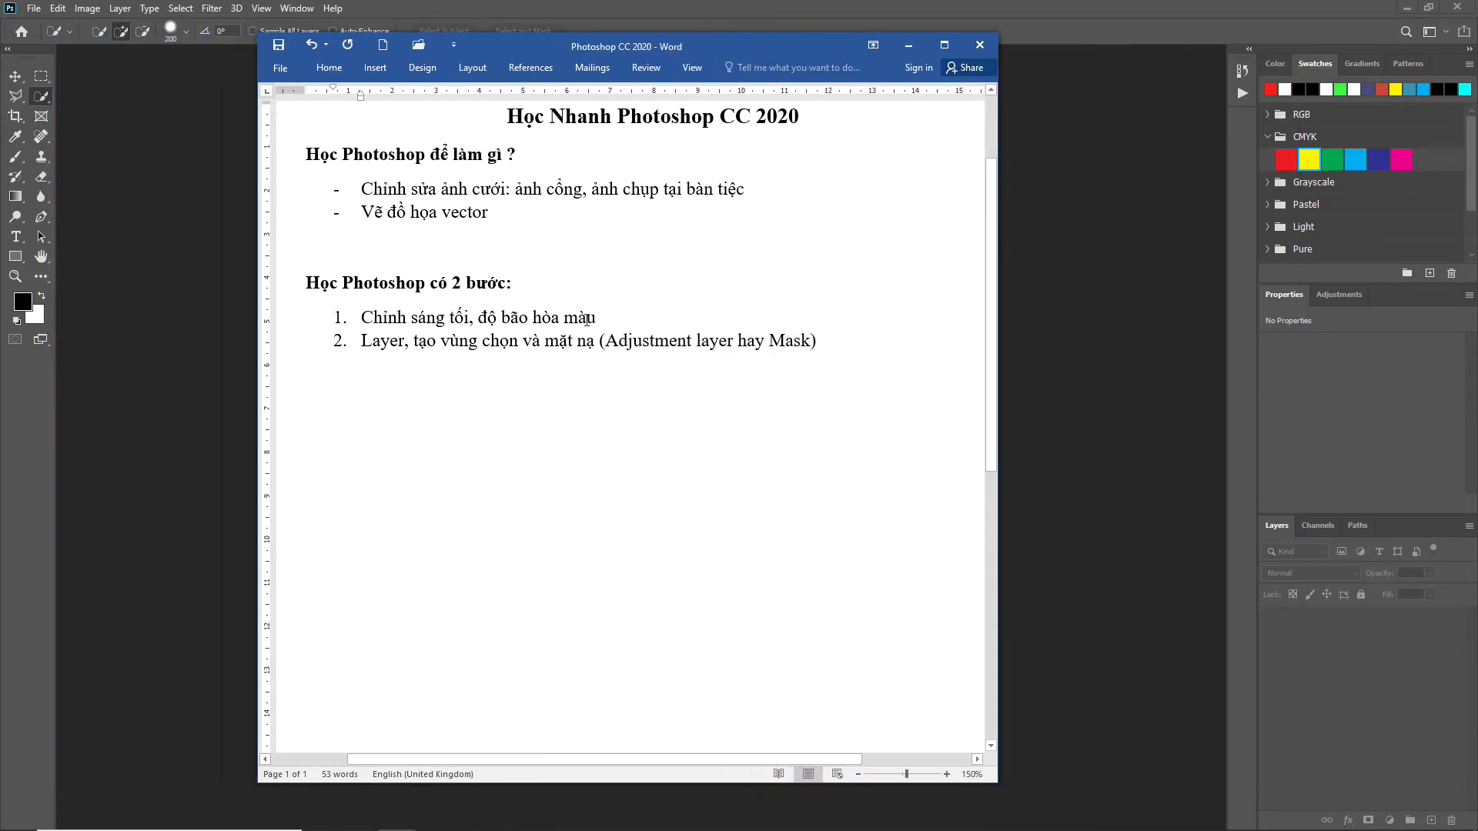
{"action": "scroll", "coordinate": [589, 323], "scroll_direction": "up", "scroll_amount": 1}
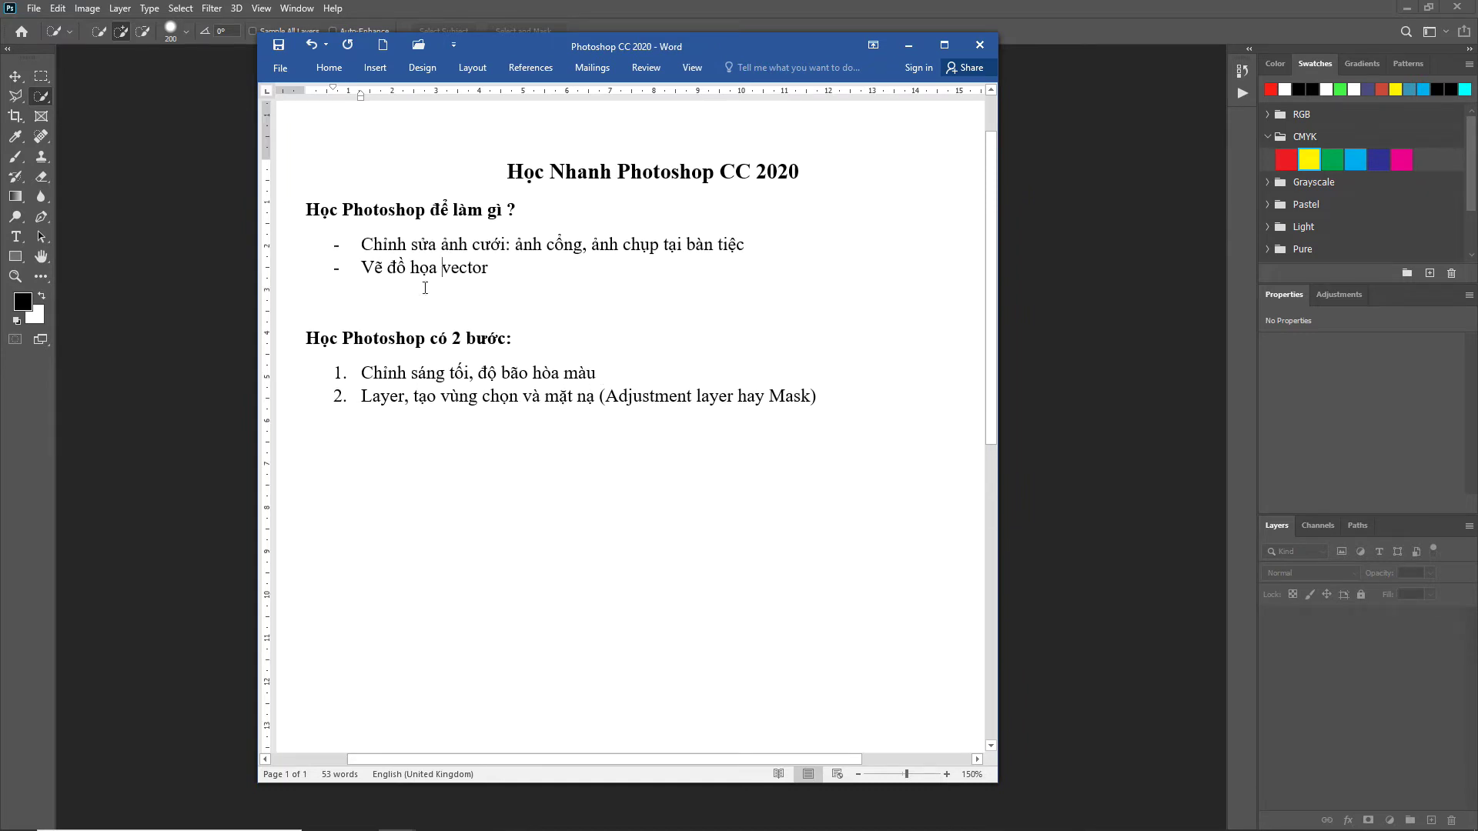
{"action": "left_click_drag", "start_coordinate": [616, 48], "coordinate": [672, 48]}
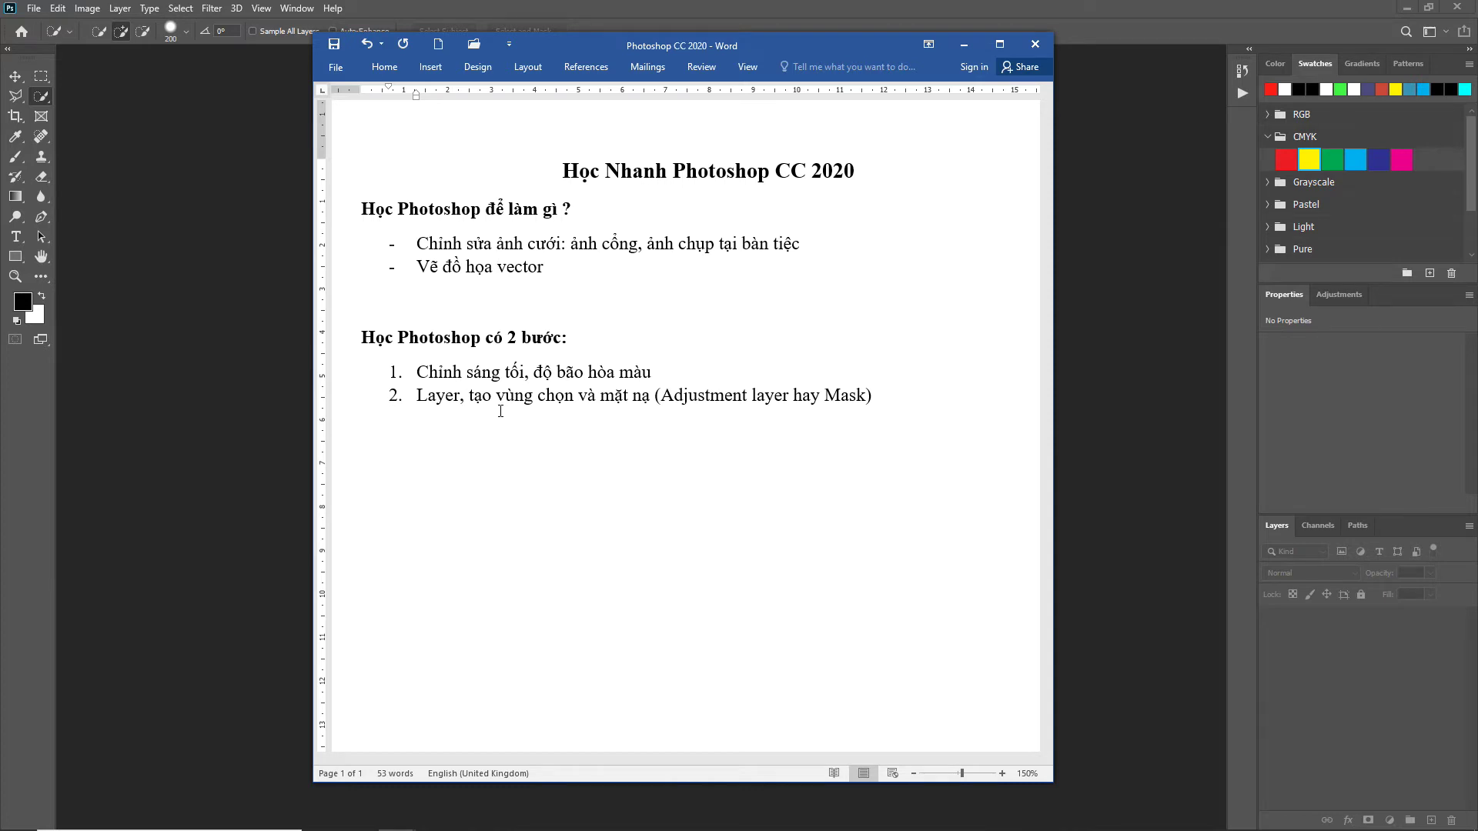
{"action": "left_click", "coordinate": [962, 45]}
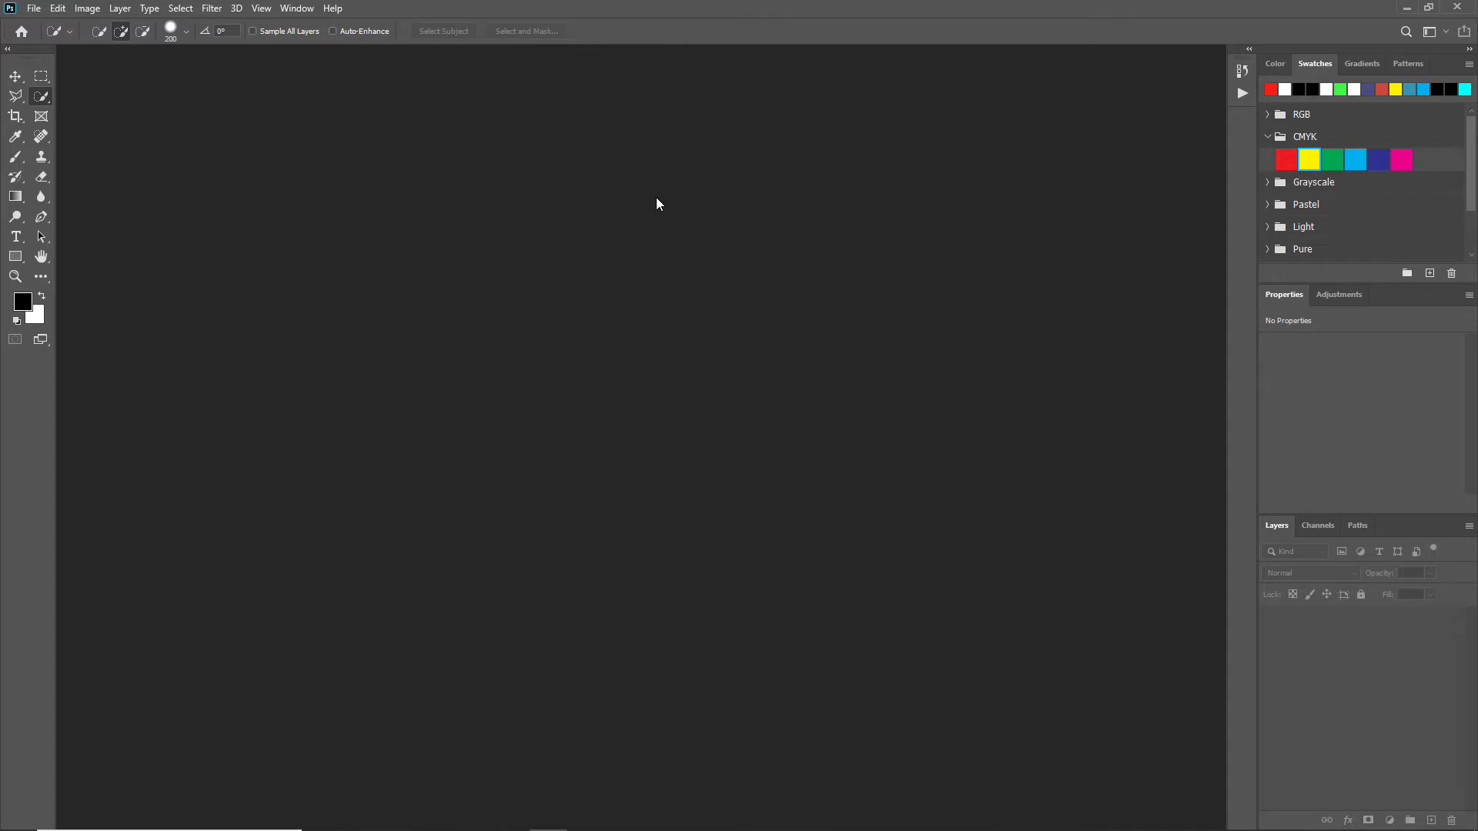
Show Photoshop's File menu commands
{"action": "left_click", "coordinate": [34, 9]}
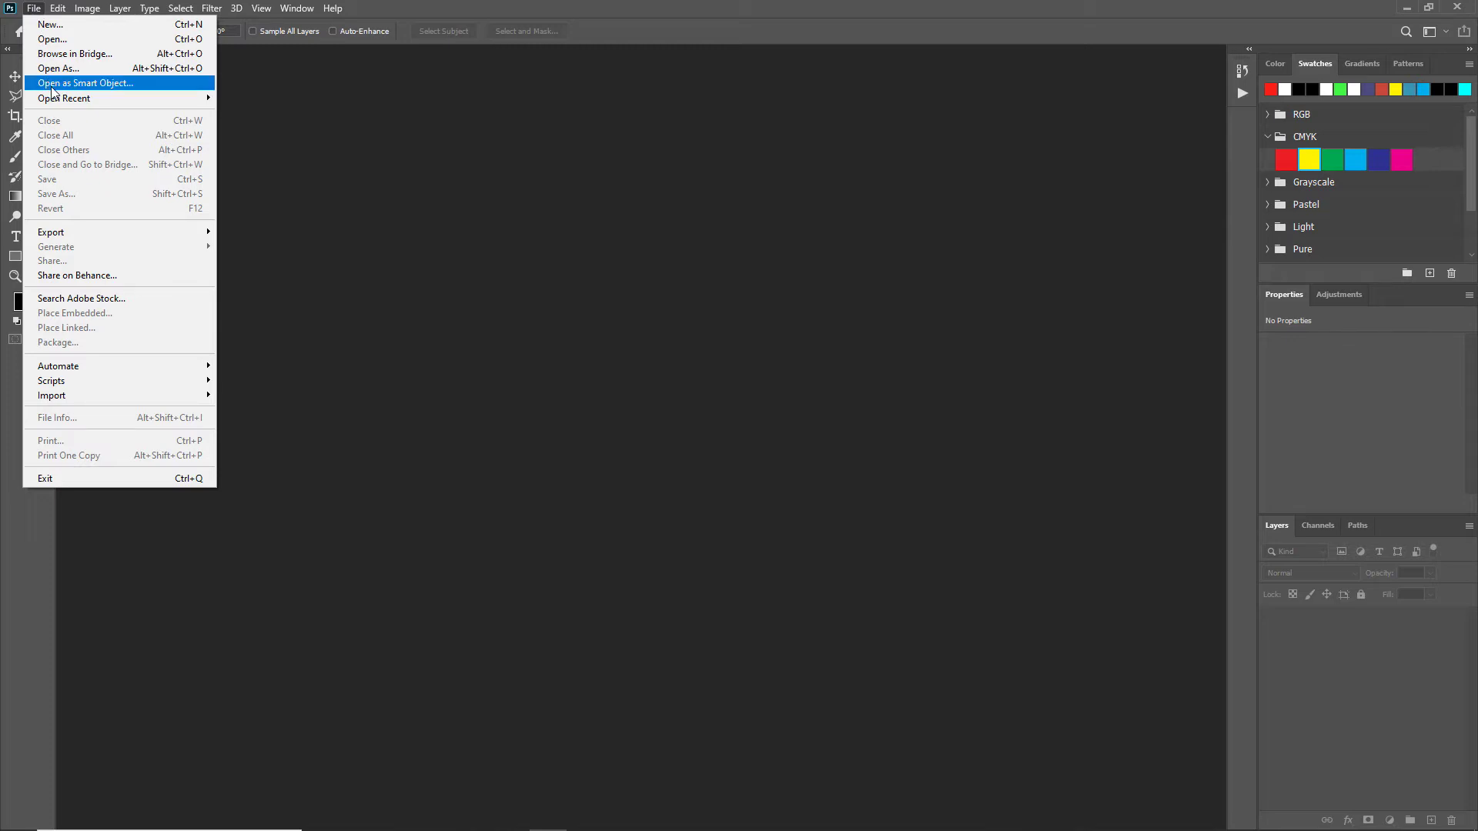
Bring up the Open dialog in Details view, enlarged and moved to uncover Photoshop's tools
{"action": "left_click", "coordinate": [51, 38]}
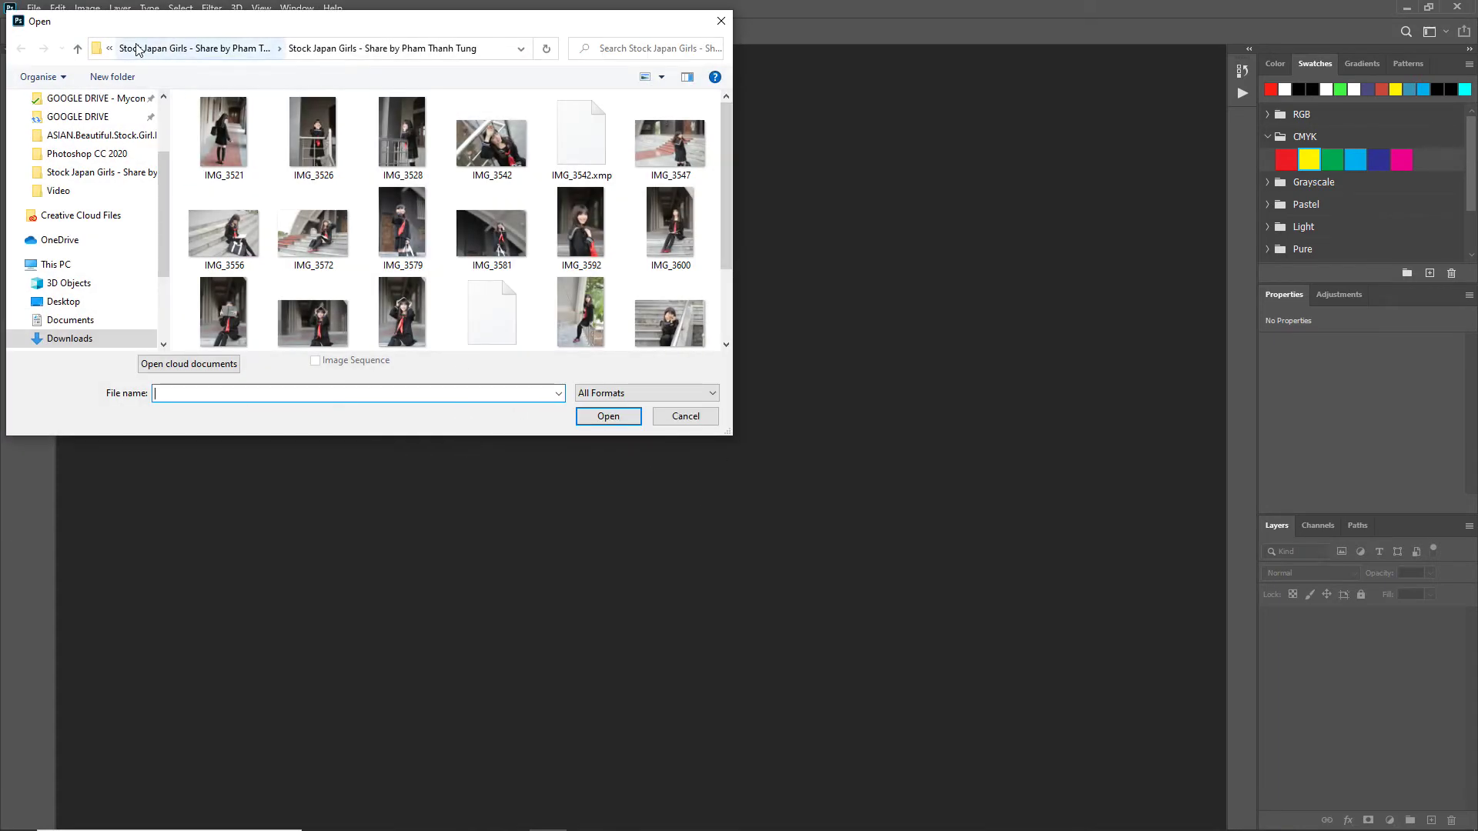
{"action": "left_click", "coordinate": [661, 77]}
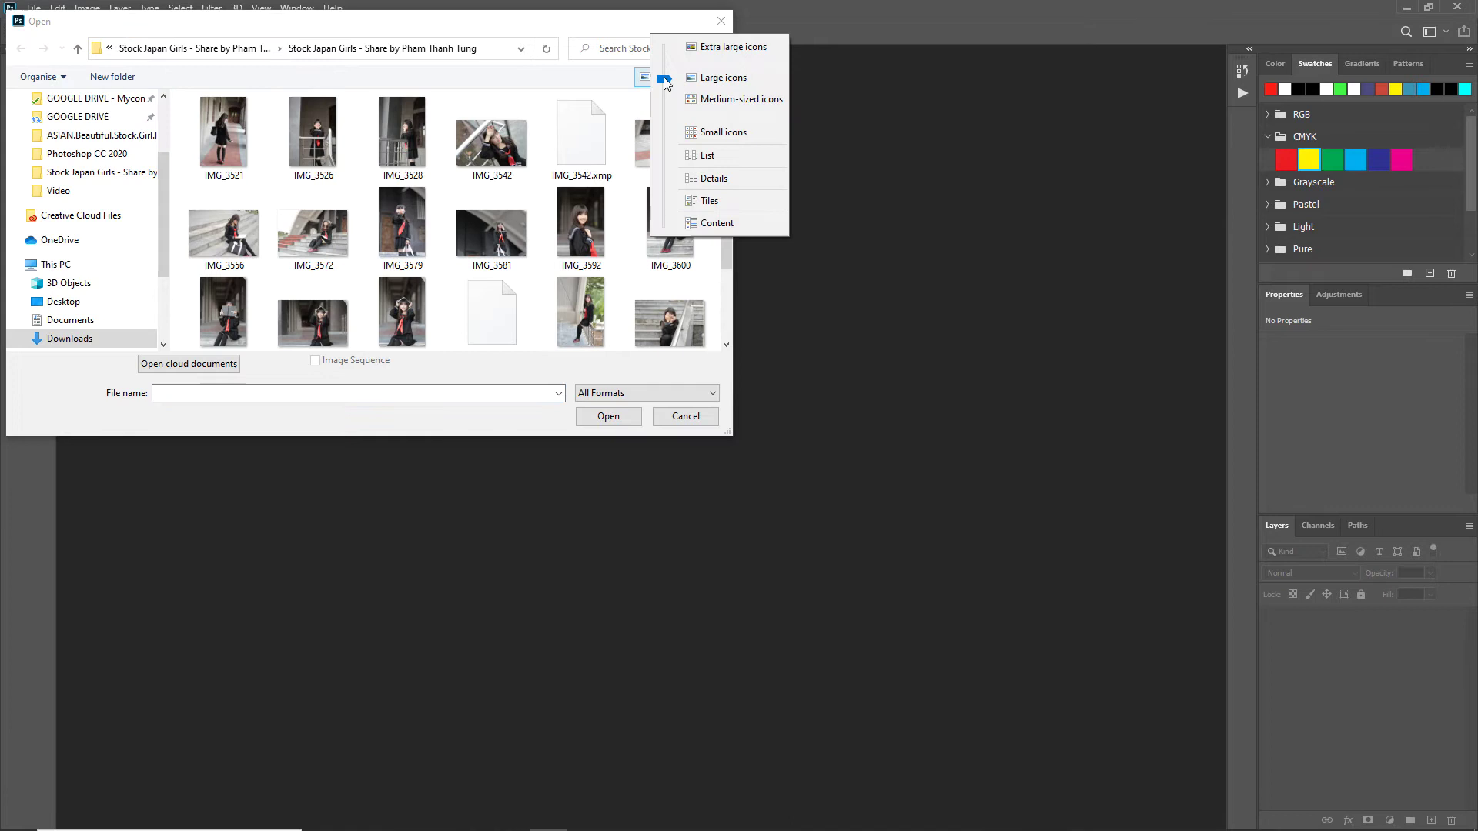
{"action": "left_click", "coordinate": [713, 180]}
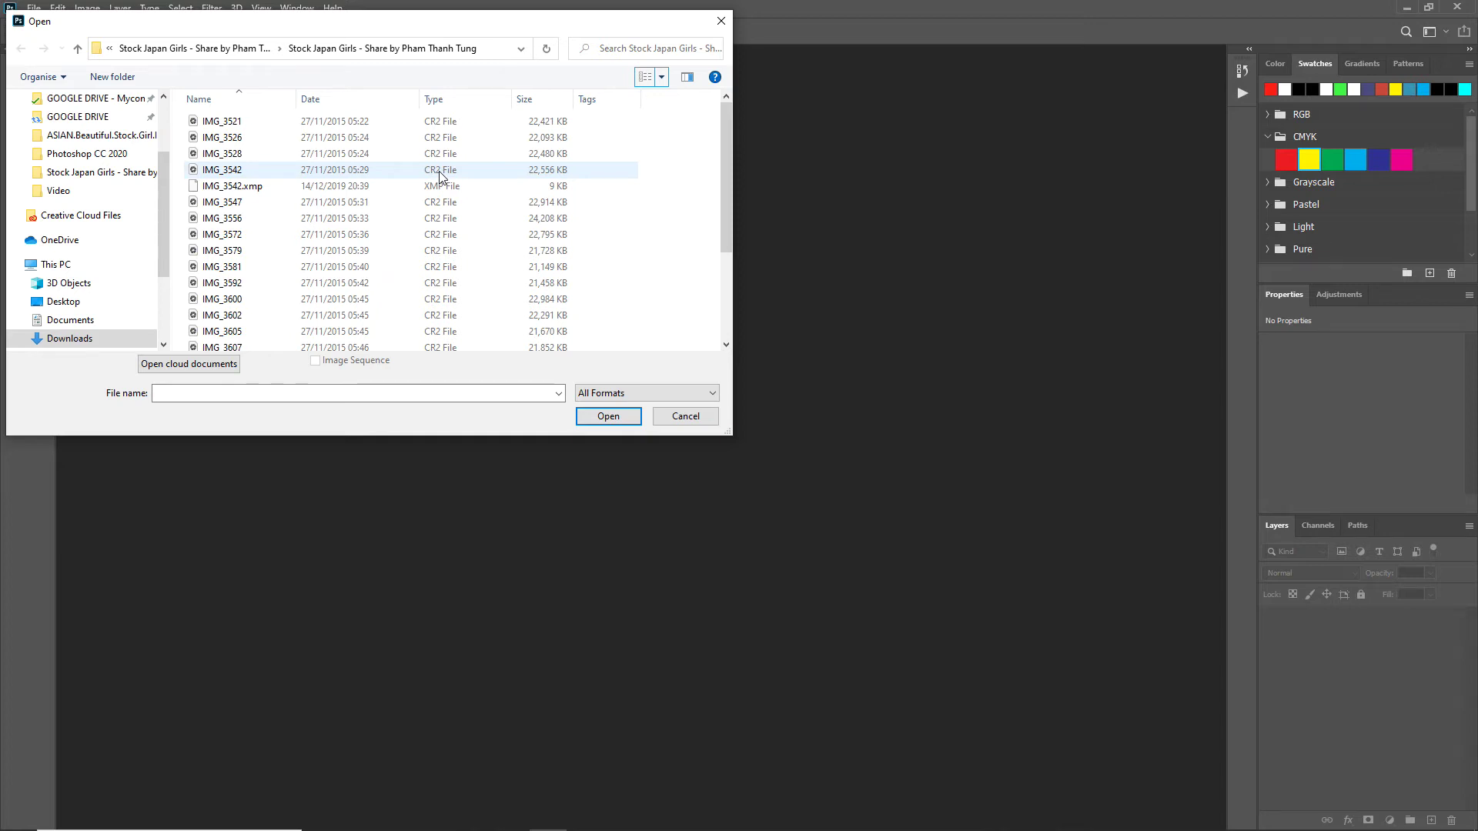
{"action": "left_click_drag", "start_coordinate": [471, 436], "coordinate": [470, 502]}
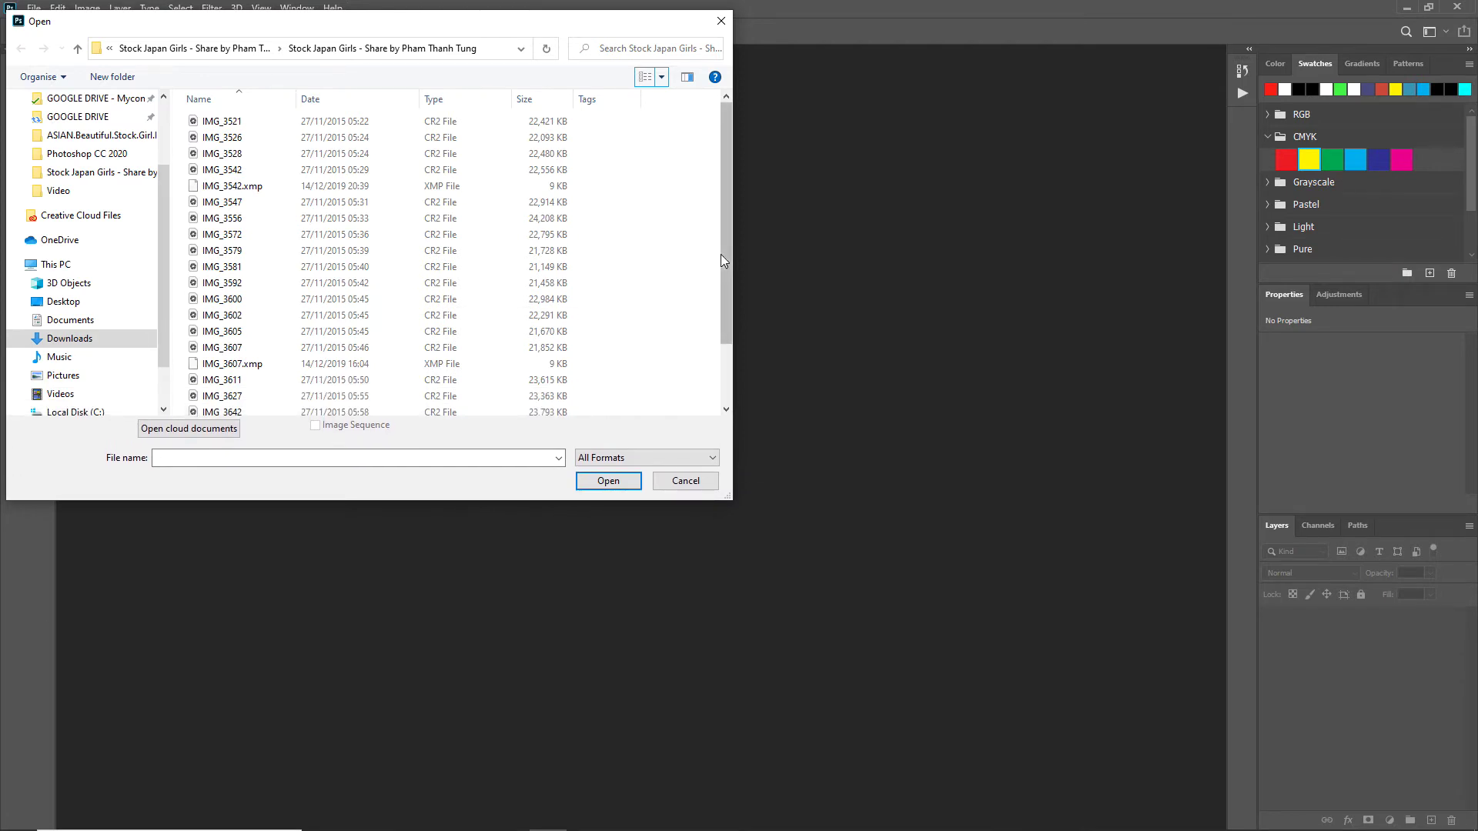
{"action": "left_click_drag", "start_coordinate": [722, 258], "coordinate": [716, 244]}
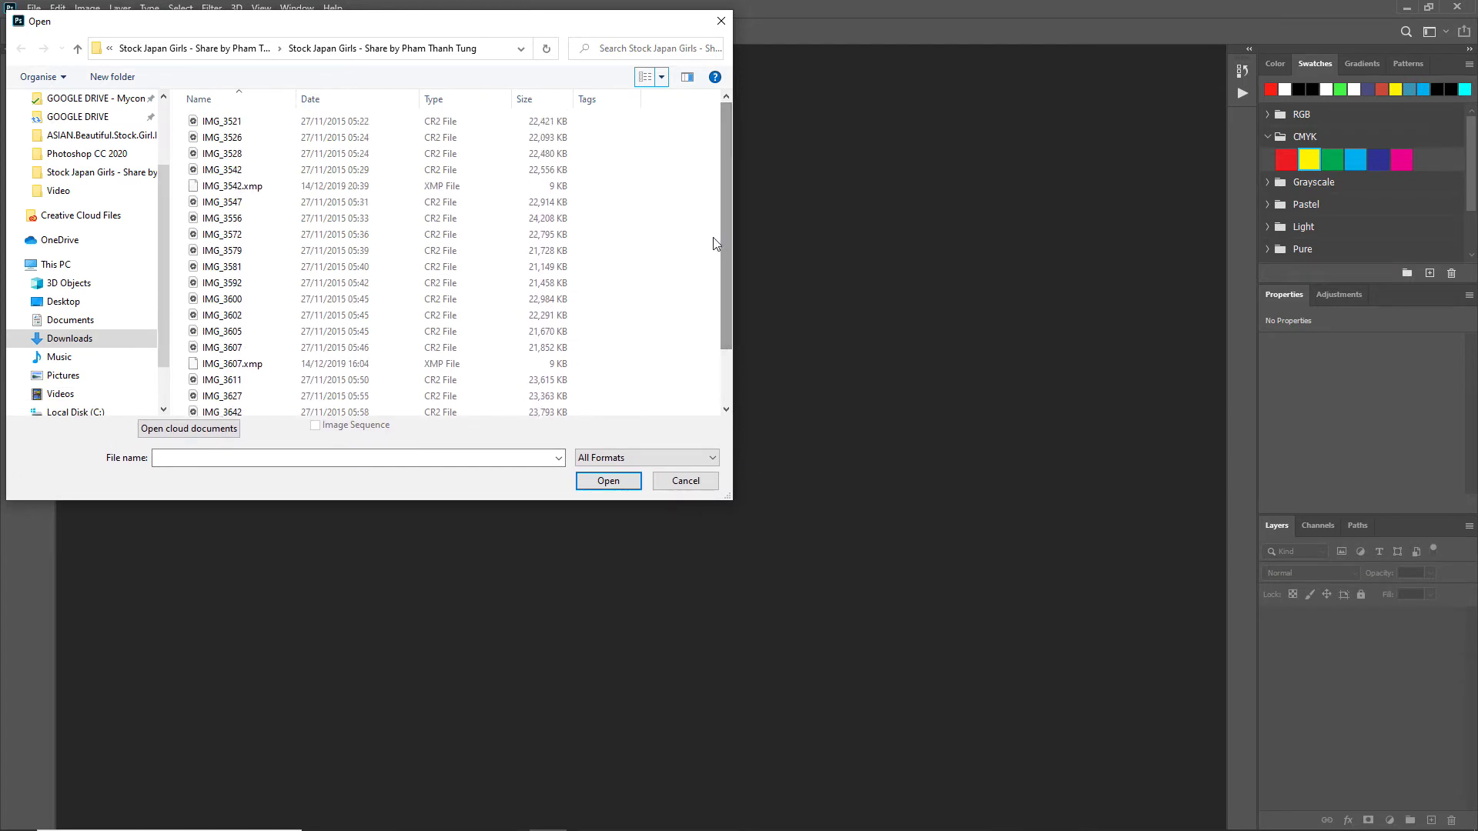
{"action": "mouse_move", "coordinate": [310, 26]}
{"action": "left_mouse_down"}
{"action": "mouse_move", "coordinate": [395, 71]}
{"action": "mouse_move", "coordinate": [375, 68]}
{"action": "left_mouse_up"}
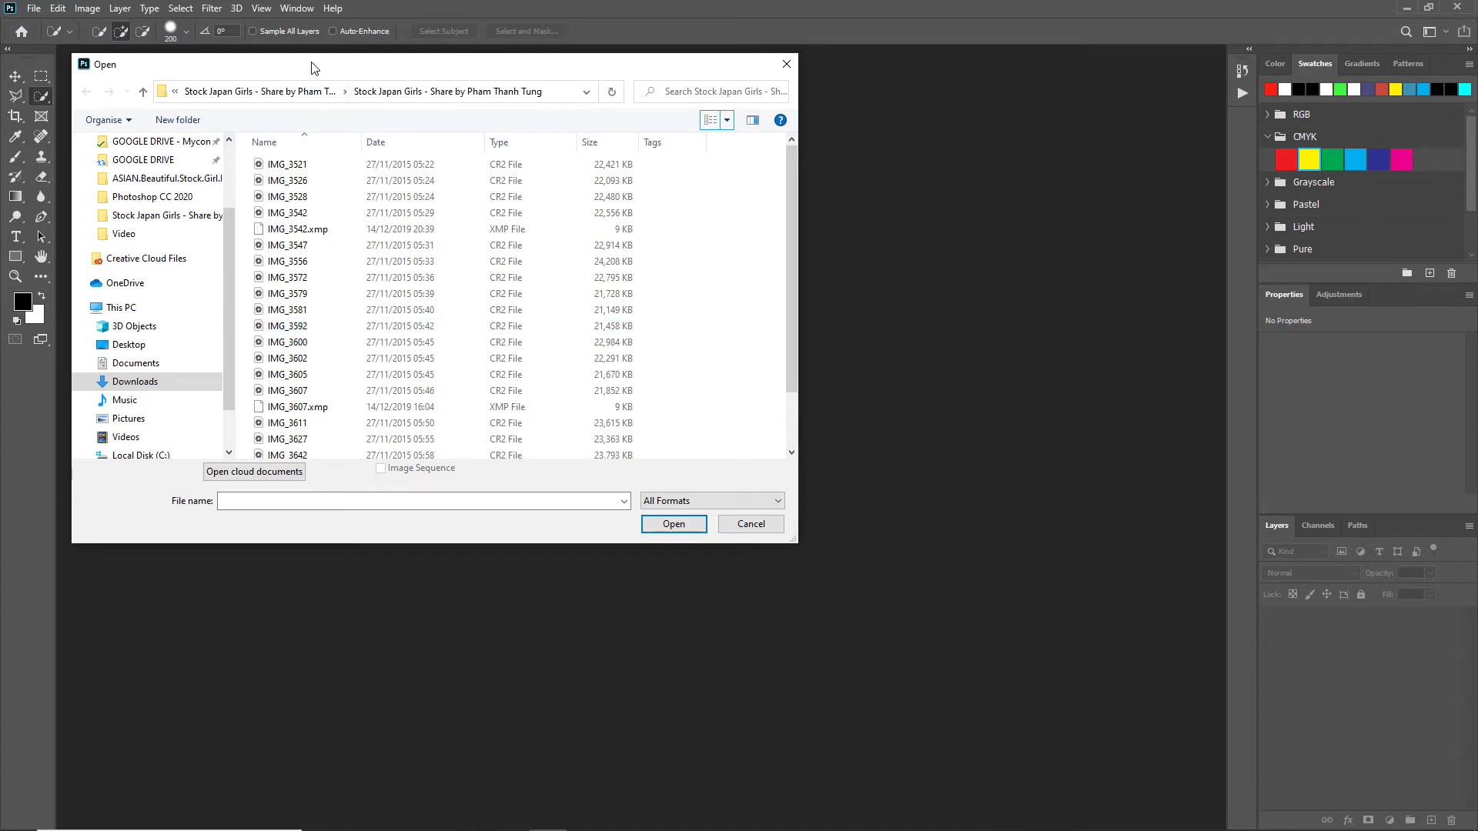
Switch the Open dialog's file view to Large icons and browse the raw thumbnails
{"action": "left_click_drag", "start_coordinate": [314, 66], "coordinate": [307, 66]}
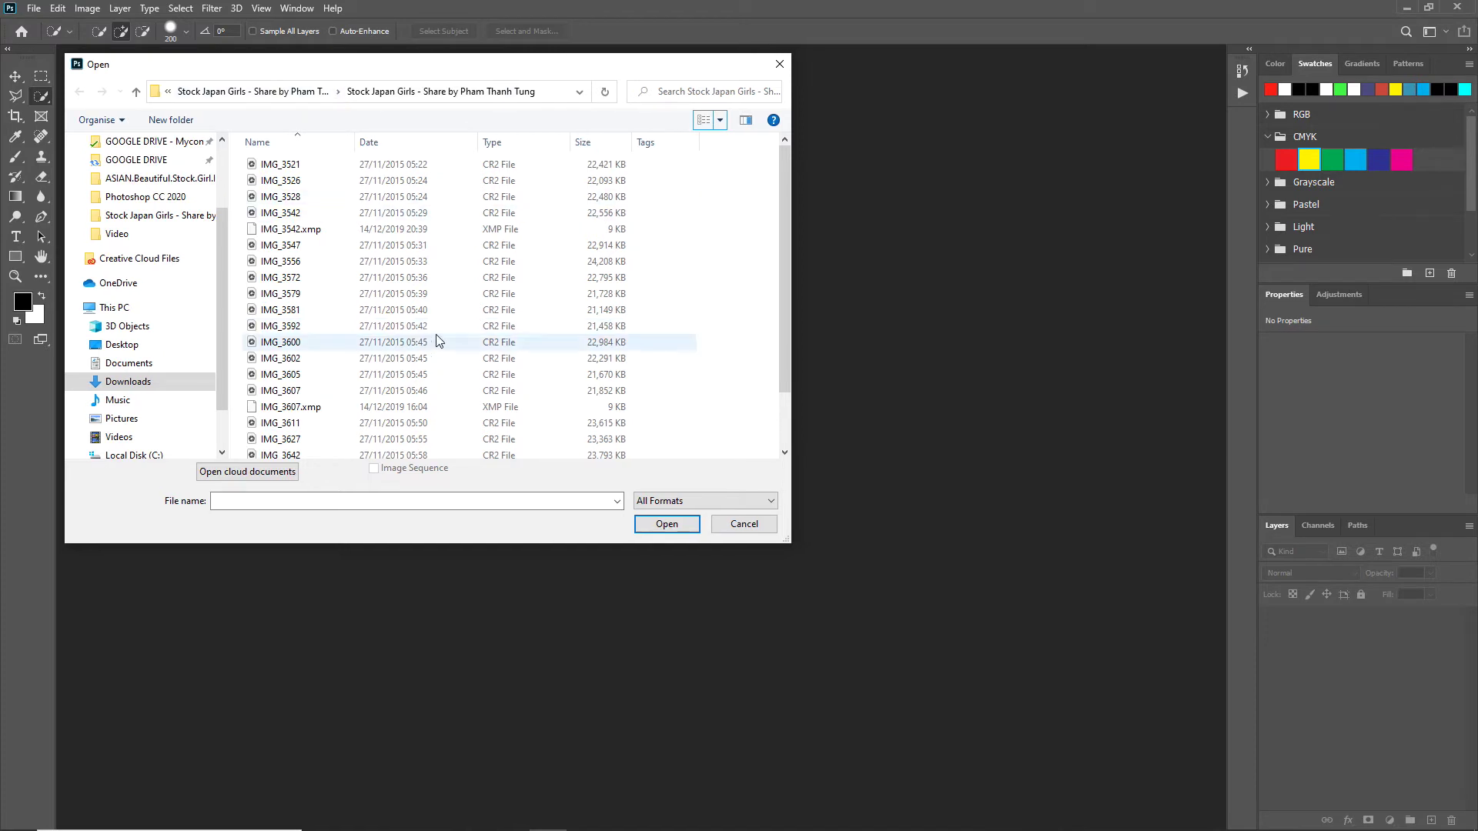
{"action": "left_click", "coordinate": [721, 120]}
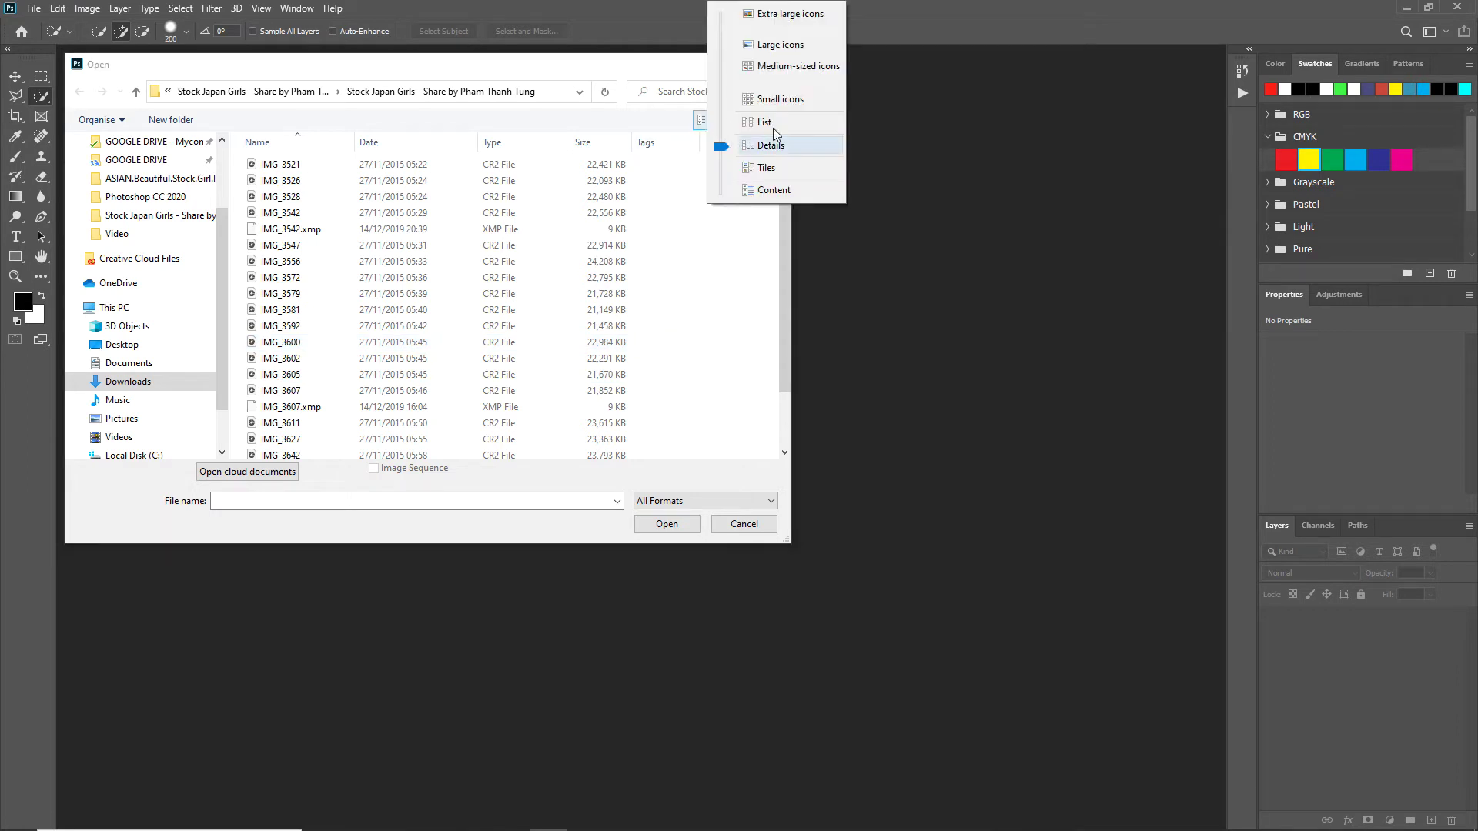
{"action": "left_click", "coordinate": [773, 50]}
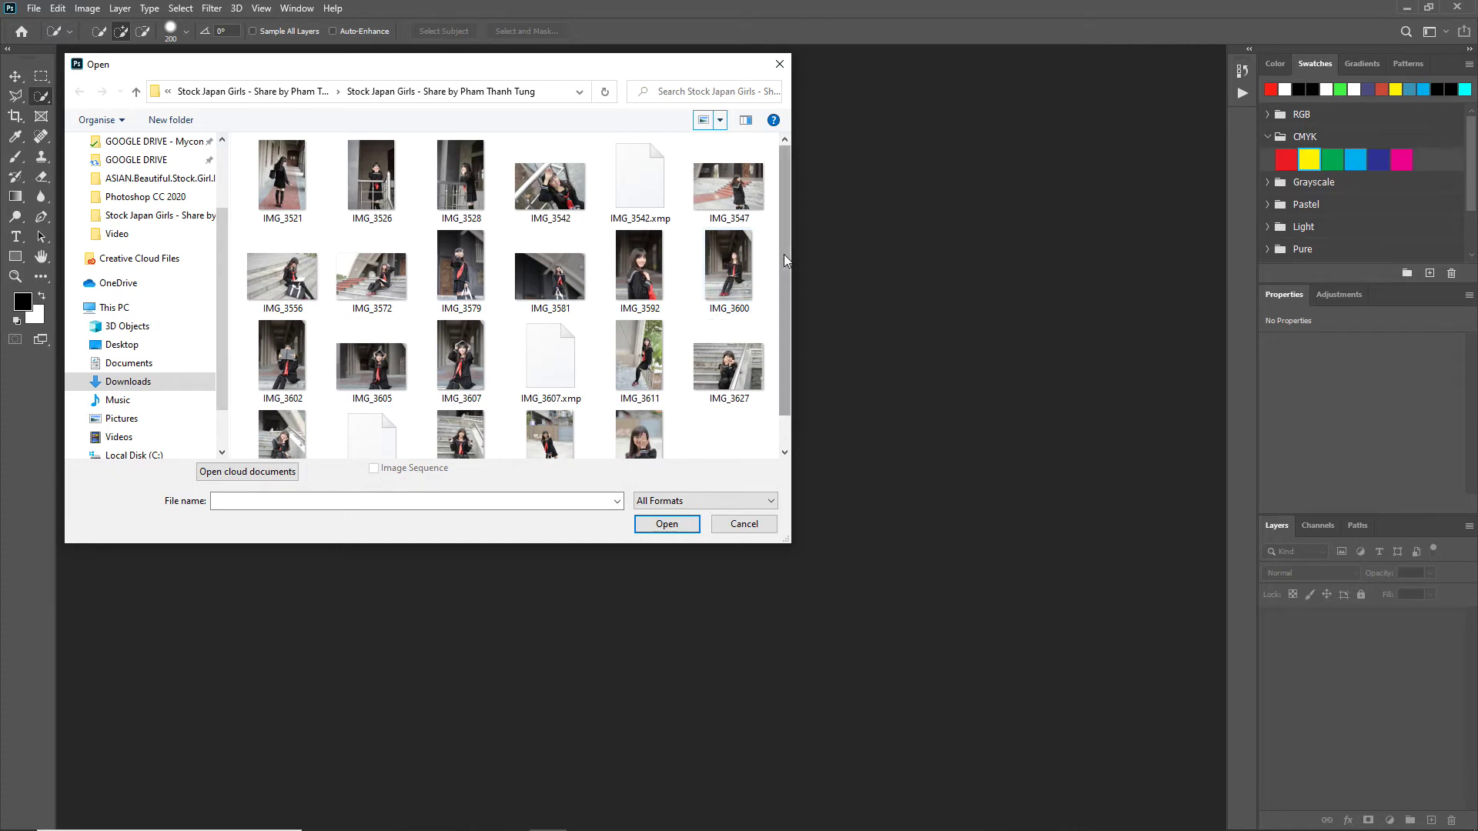
{"action": "left_click_drag", "start_coordinate": [784, 254], "coordinate": [784, 268]}
{"action": "scroll", "coordinate": [784, 277], "scroll_direction": "down", "scroll_amount": 1}
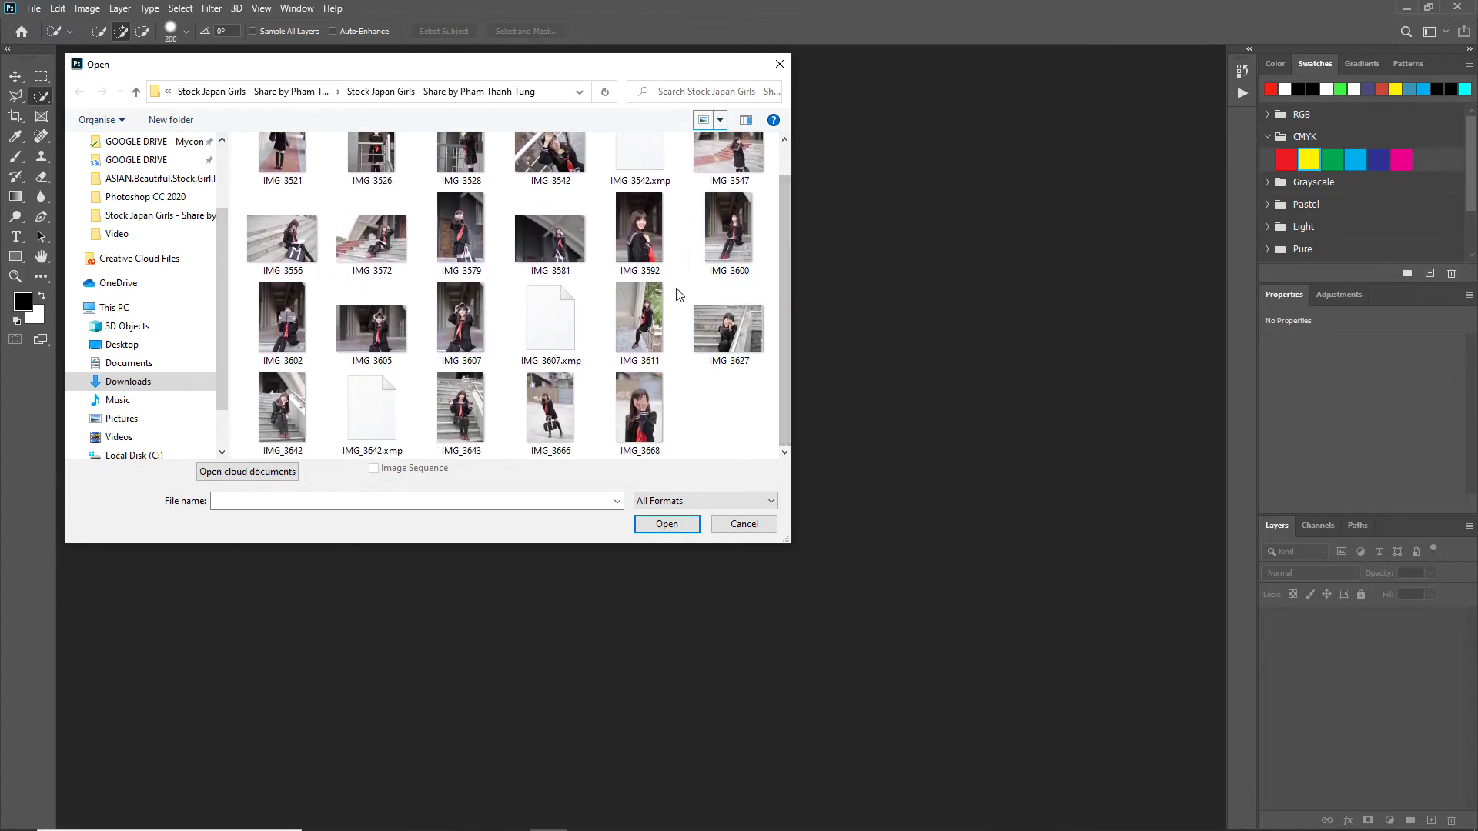
{"action": "scroll", "coordinate": [619, 270], "scroll_direction": "up", "scroll_amount": 1}
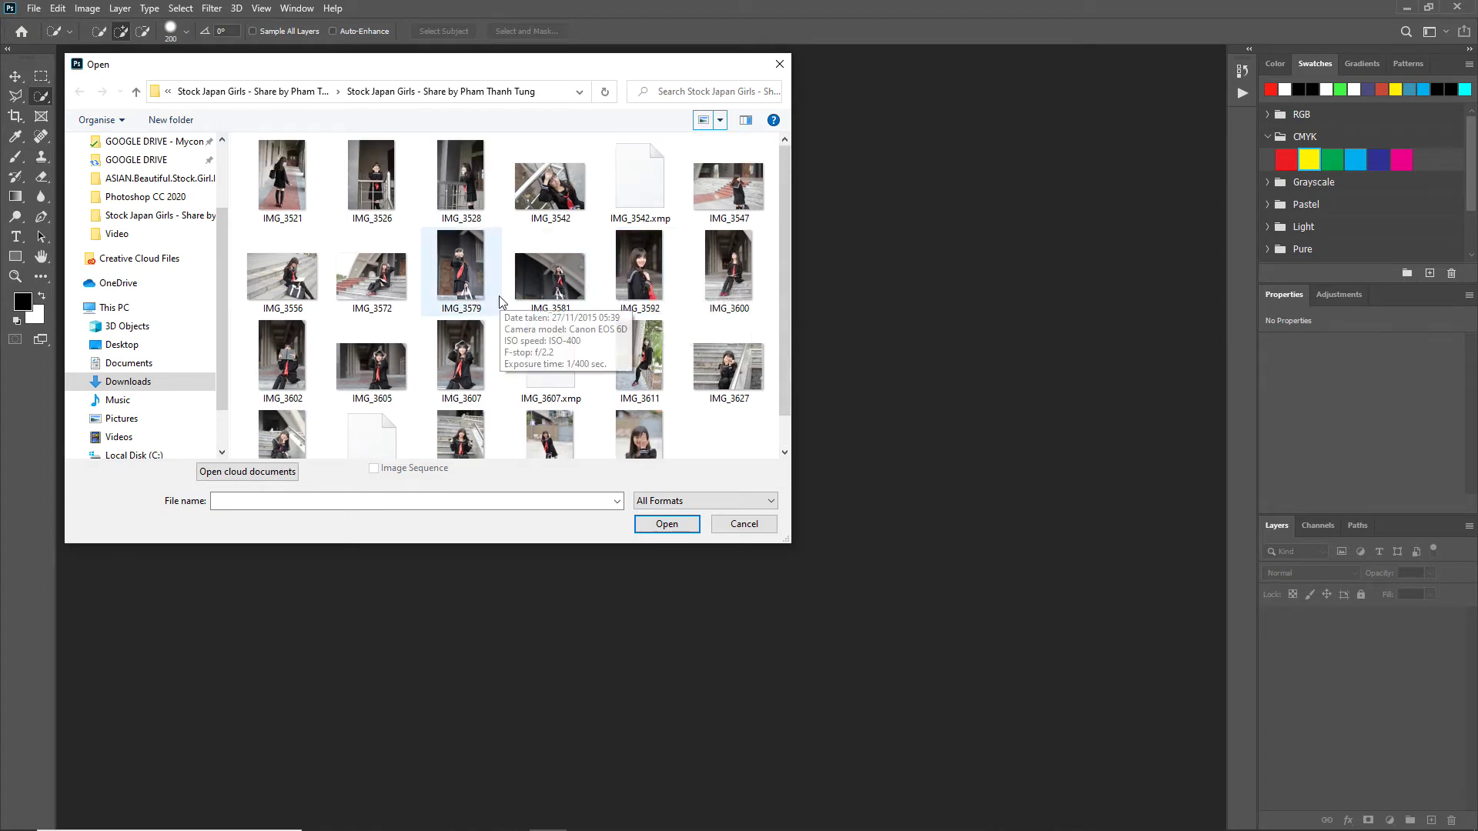
{"action": "scroll", "coordinate": [502, 301], "scroll_direction": "down", "scroll_amount": 1}
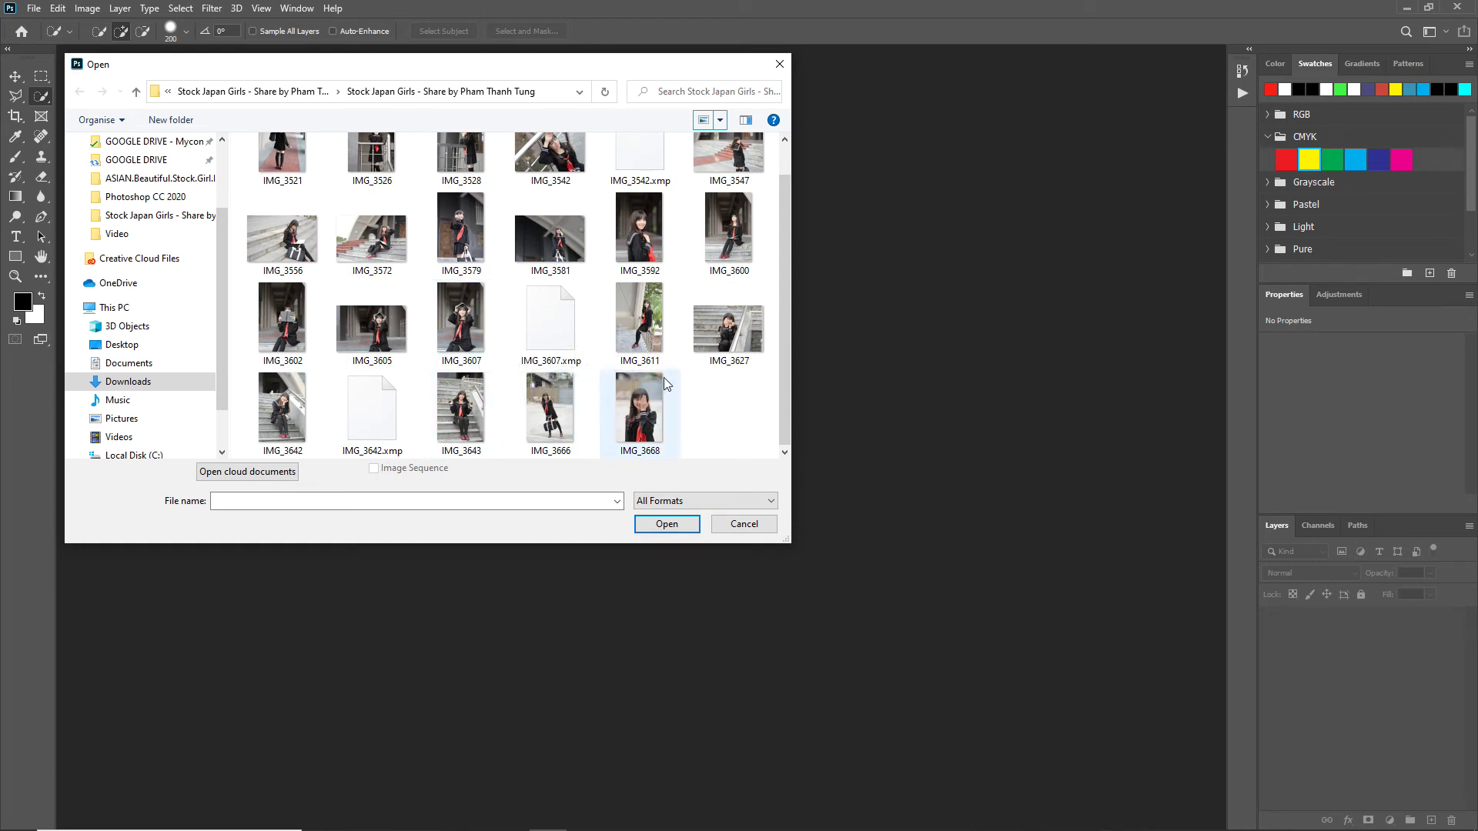
Select IMG_3592 as the file to open, after briefly picking IMG_3627
{"action": "left_click", "coordinate": [644, 254]}
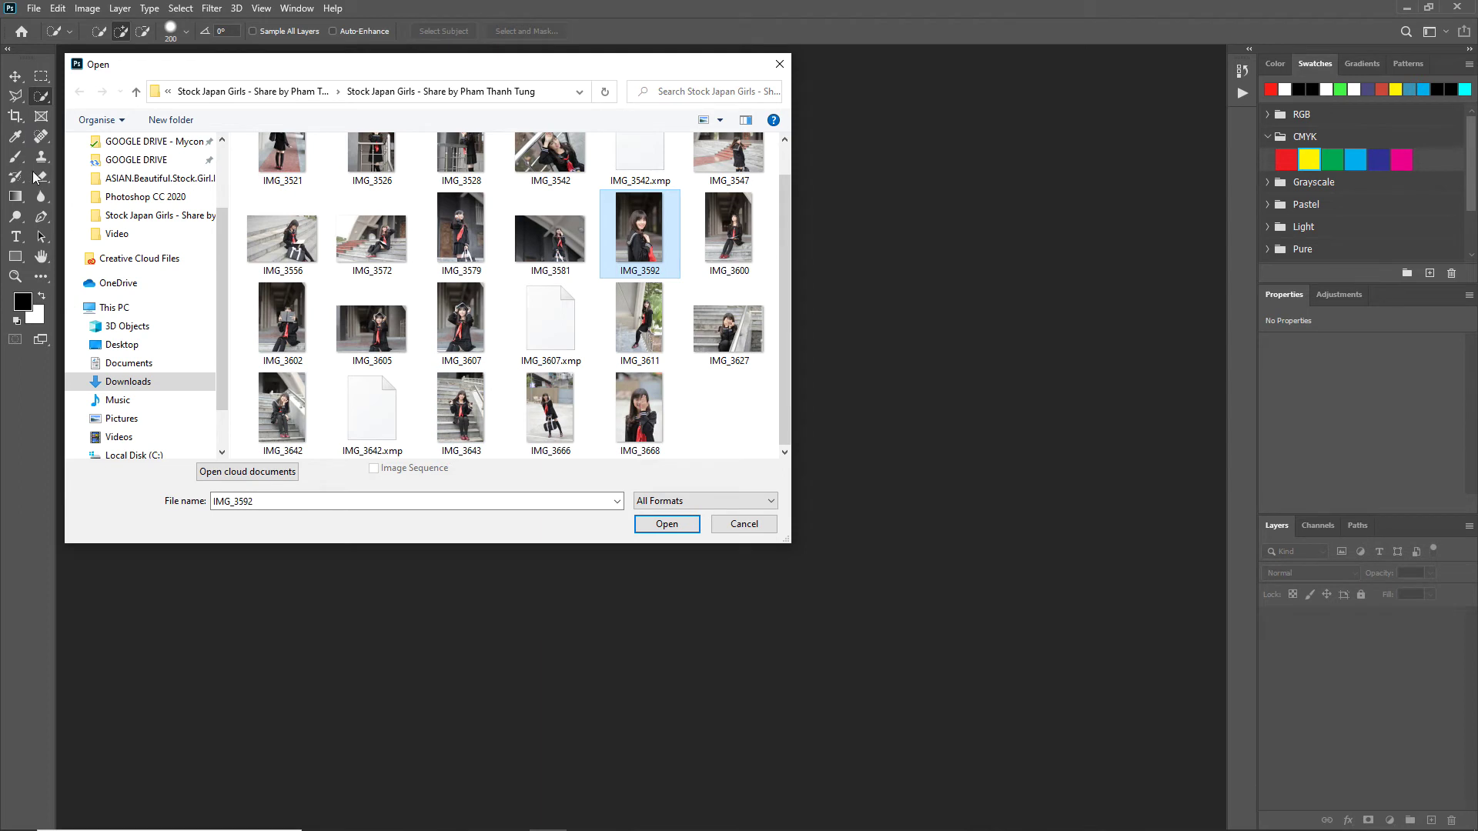
{"action": "scroll", "coordinate": [653, 323], "scroll_direction": "up", "scroll_amount": 1}
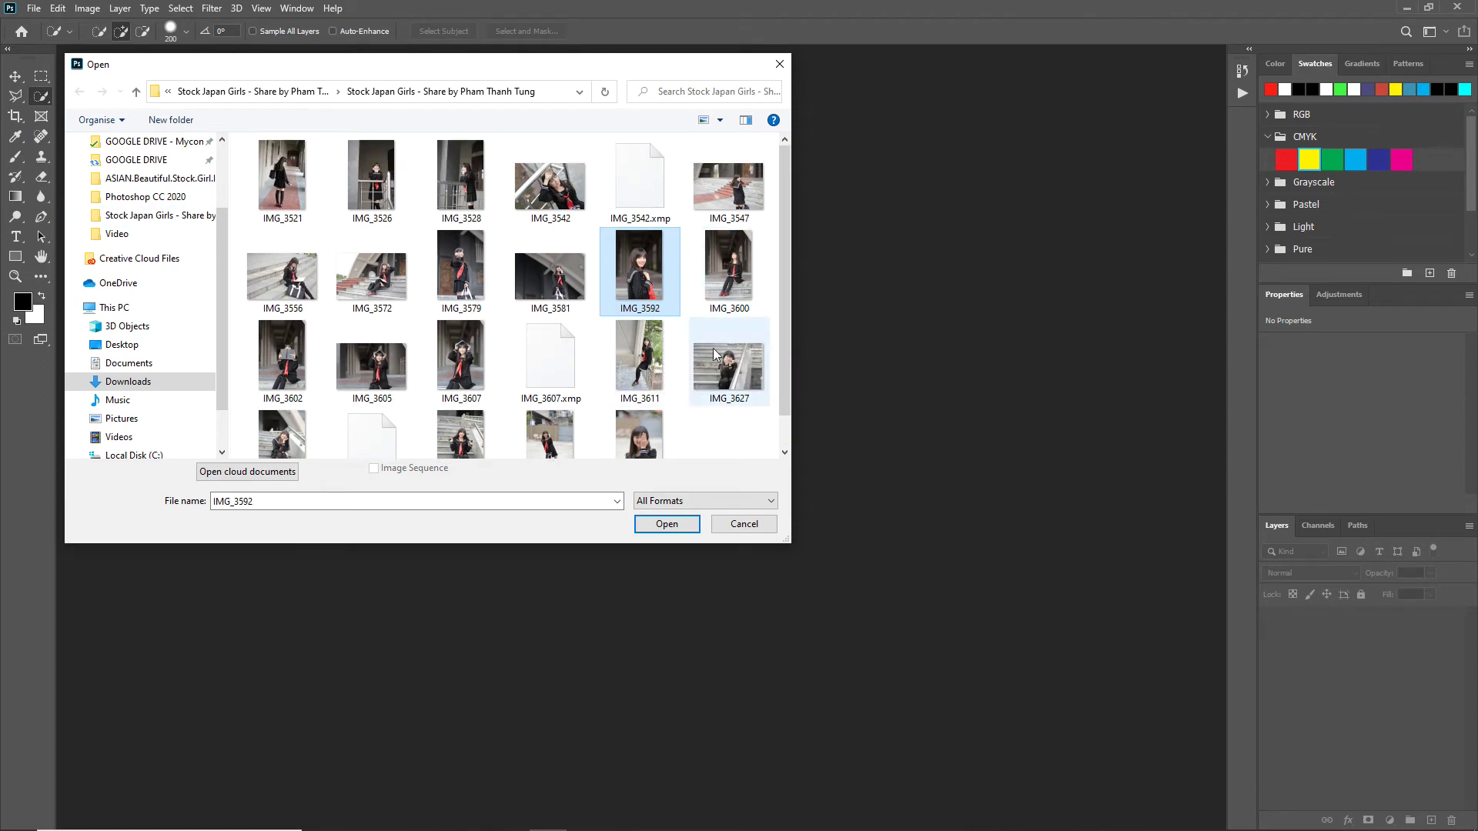
{"action": "left_click", "coordinate": [728, 358]}
{"action": "left_click", "coordinate": [726, 312]}
{"action": "left_click", "coordinate": [645, 303]}
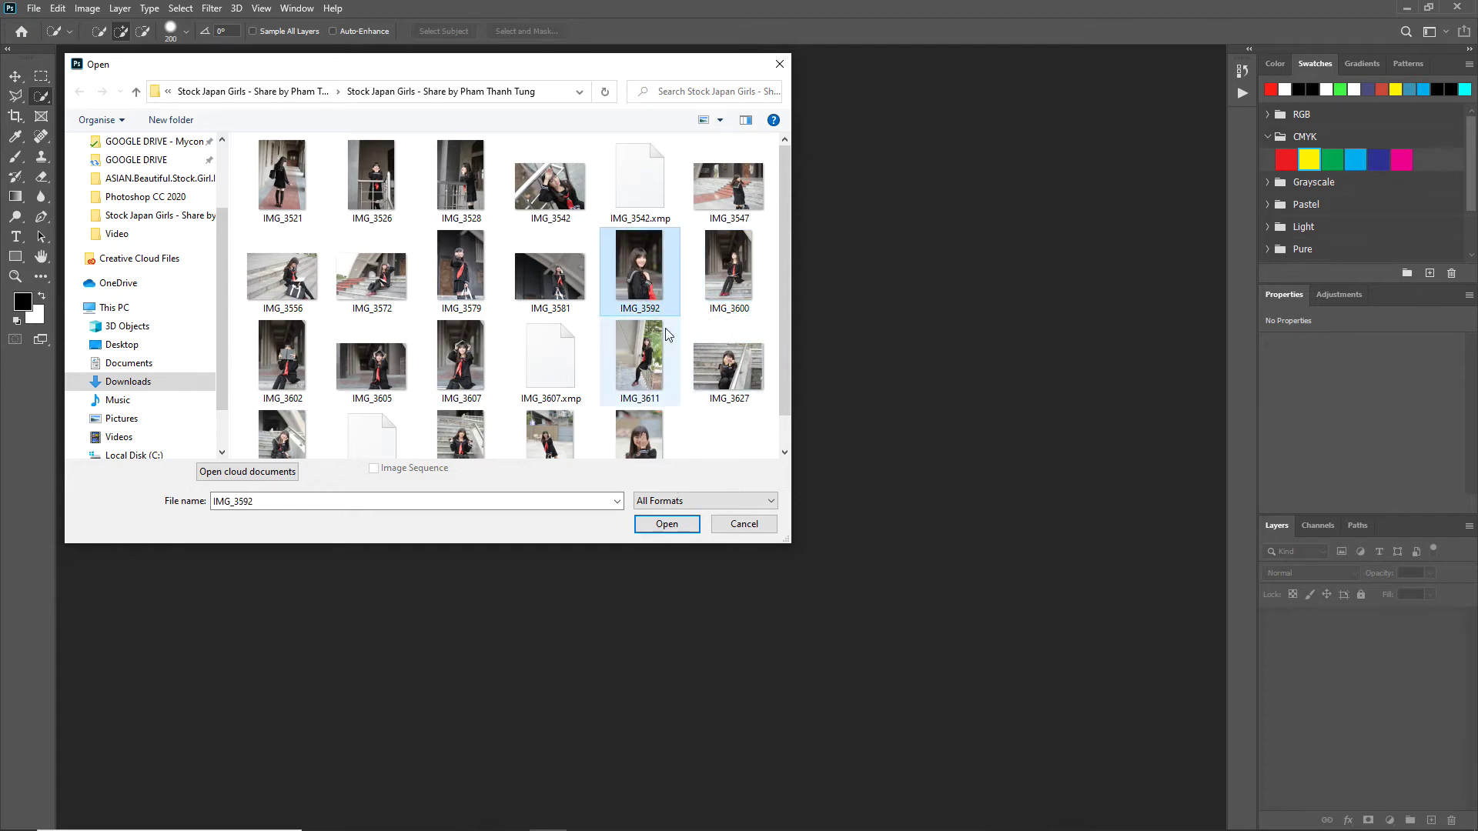
{"action": "scroll", "coordinate": [655, 310], "scroll_direction": "down", "scroll_amount": 1}
Load IMG_3592.CR2 into Camera Raw and shift the dialog slightly left
{"action": "left_click", "coordinate": [665, 526]}
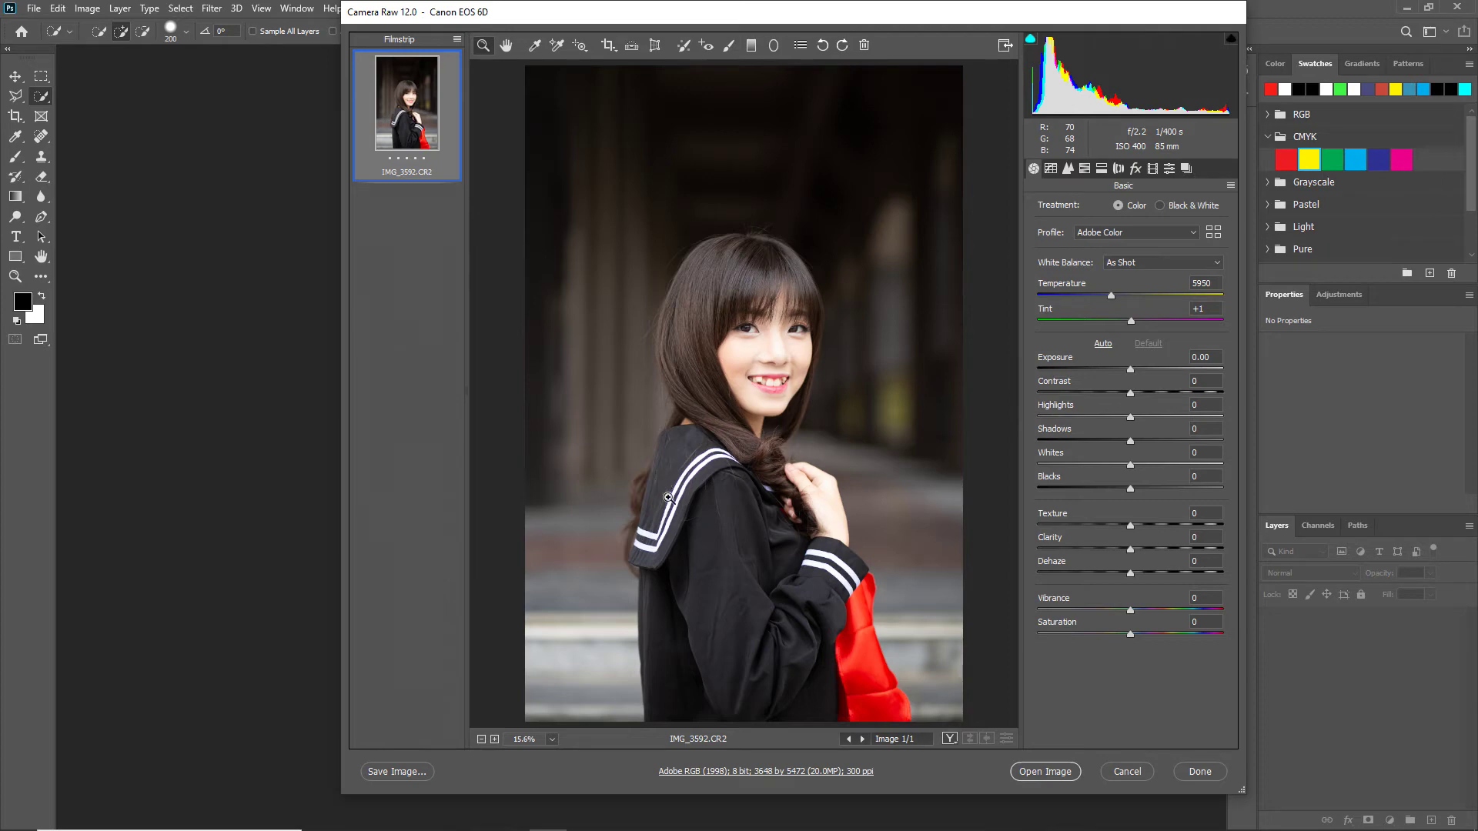
{"action": "mouse_move", "coordinate": [679, 19]}
{"action": "left_mouse_down"}
{"action": "mouse_move", "coordinate": [630, 16]}
{"action": "mouse_move", "coordinate": [615, 38]}
{"action": "left_mouse_up"}
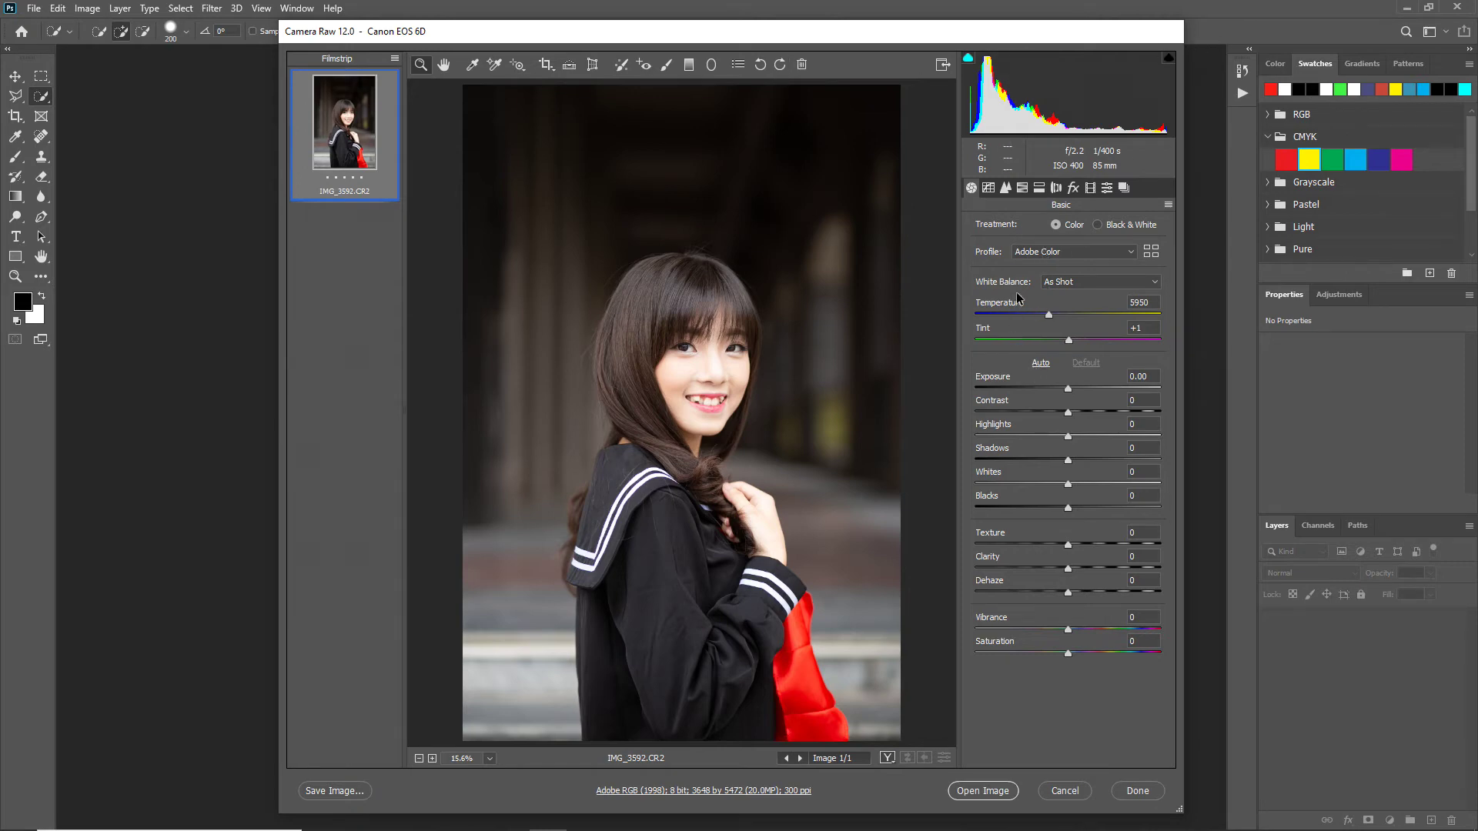
Choose Auto from the White Balance presets, giving Temperature 5200 and Tint 0
{"action": "left_click", "coordinate": [1086, 283]}
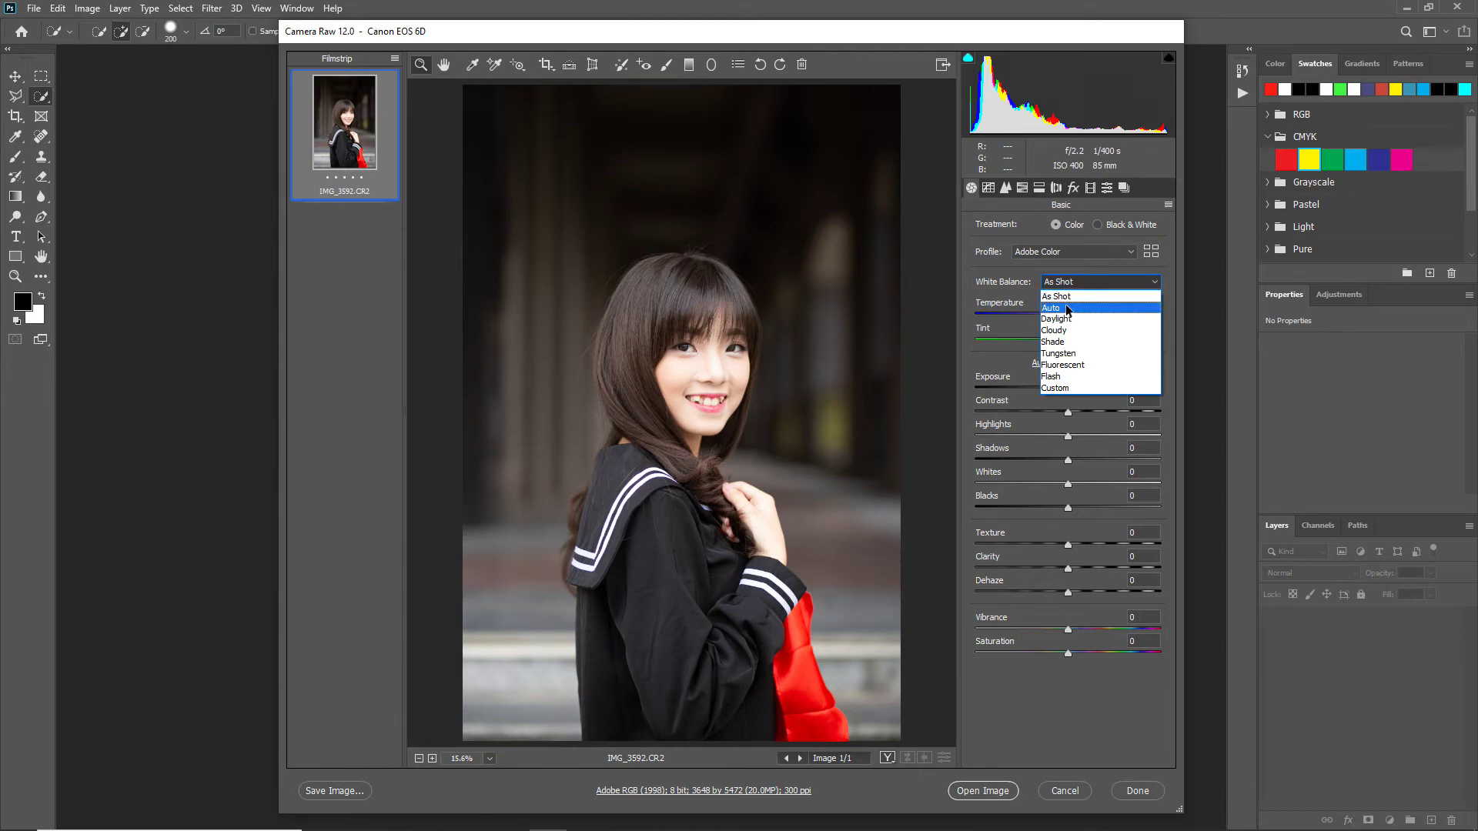
{"action": "left_click", "coordinate": [1069, 309]}
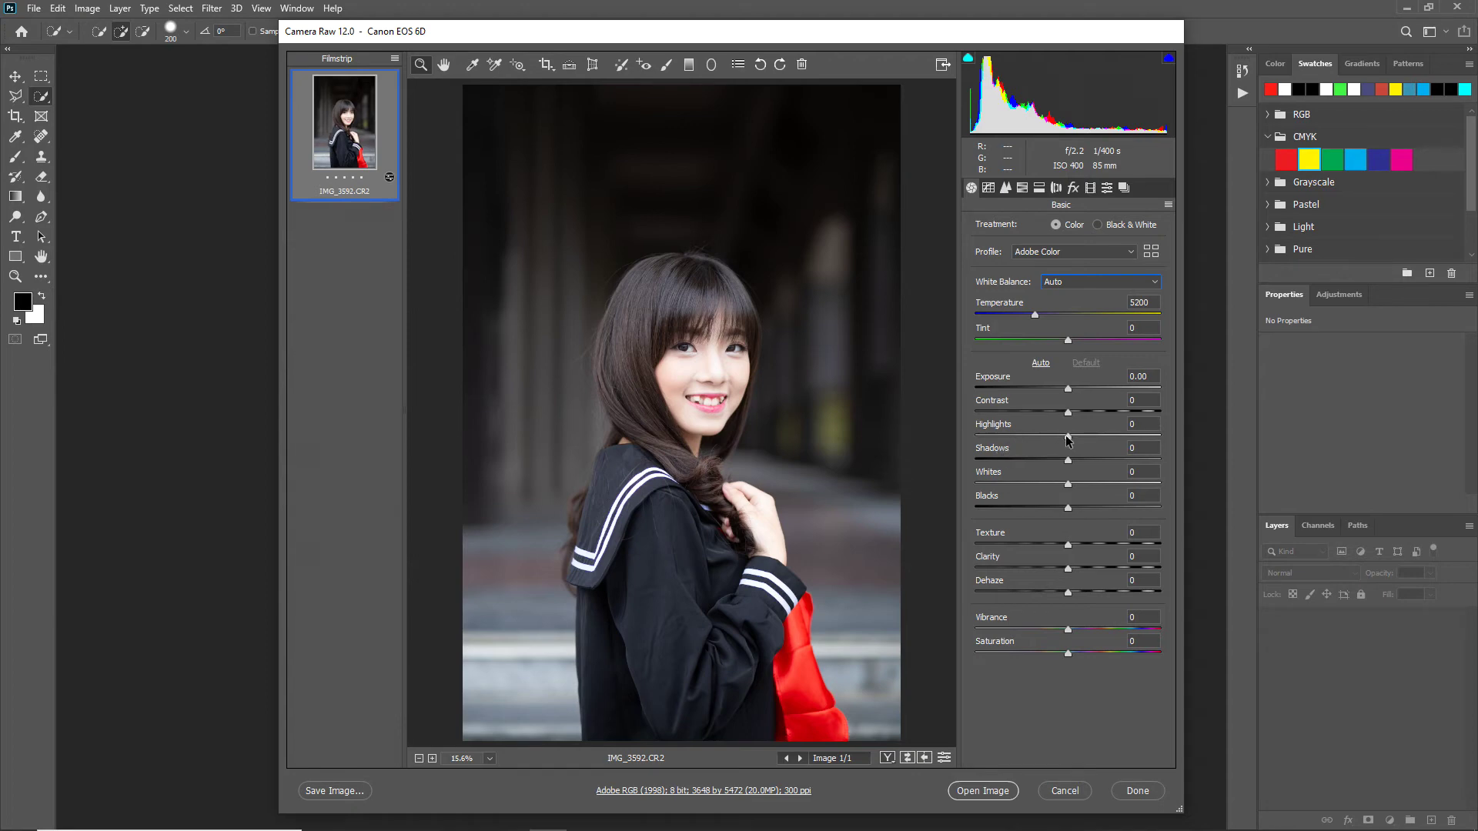
Try several Highlights values with the preview zoomed to 25% on the face
{"action": "left_click_drag", "start_coordinate": [1069, 439], "coordinate": [1039, 439]}
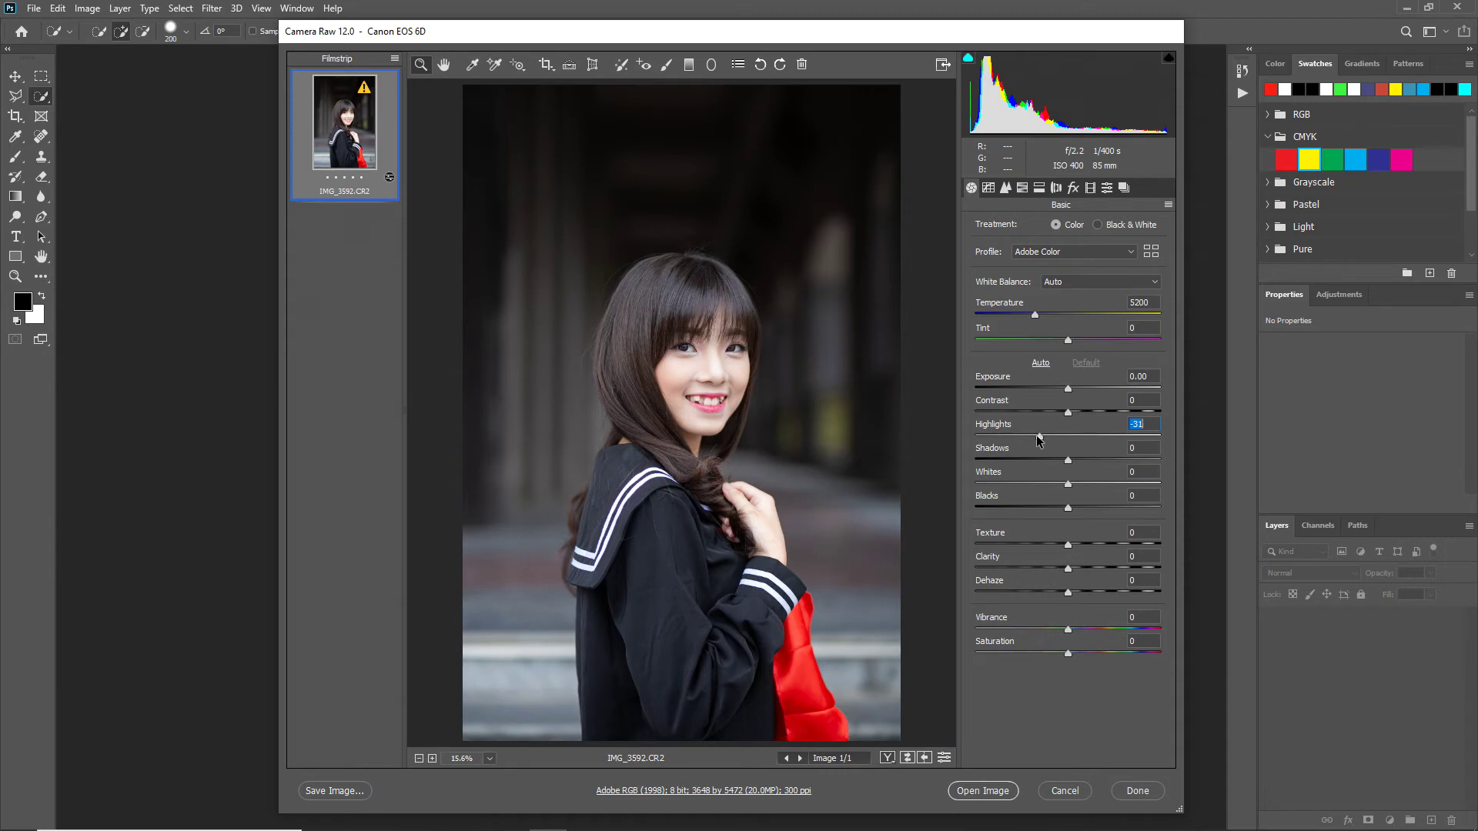
{"action": "double_click", "coordinate": [1036, 436]}
{"action": "left_click", "coordinate": [712, 378]}
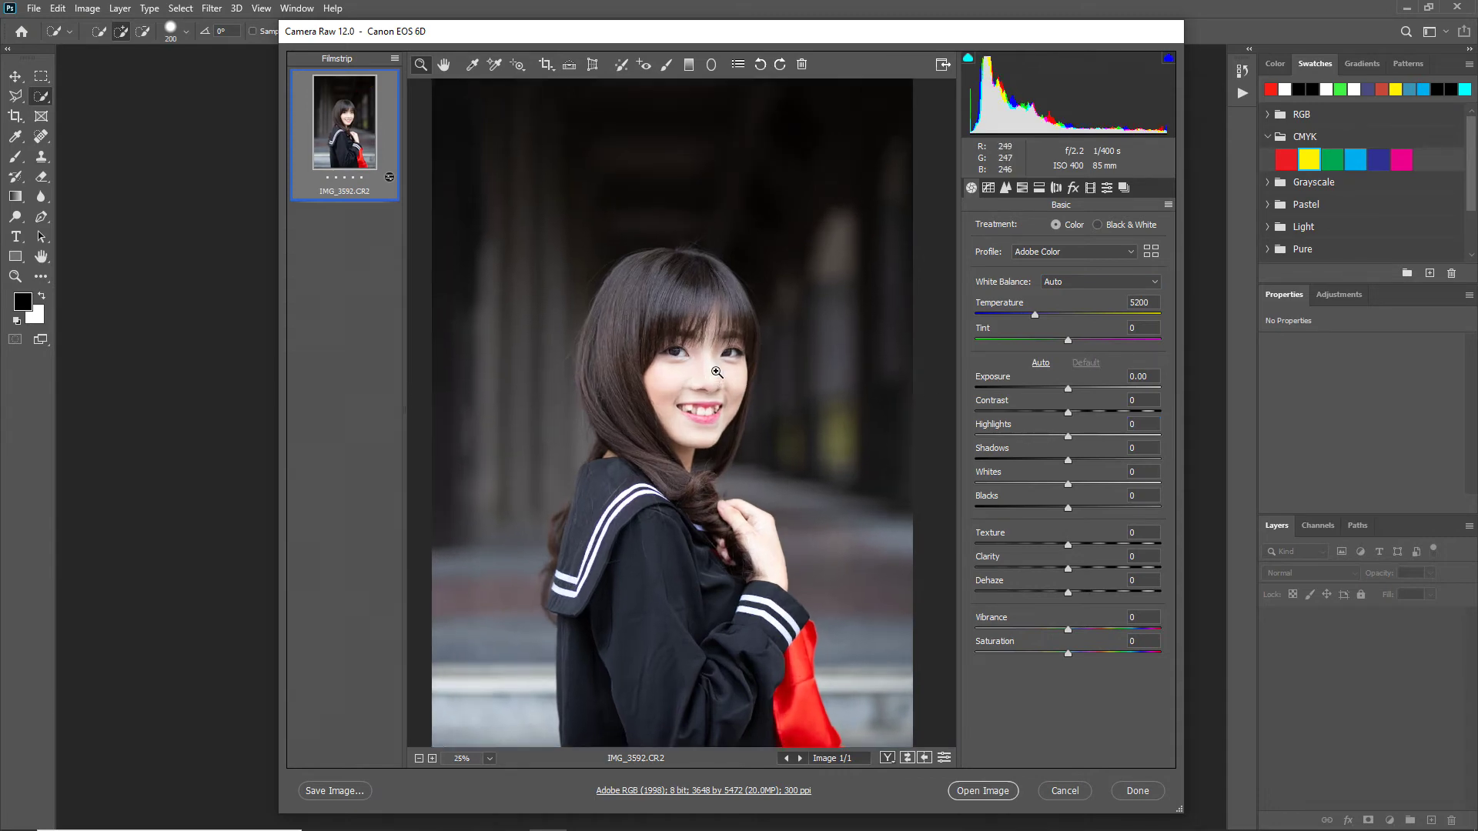
{"action": "left_click_drag", "start_coordinate": [714, 475], "coordinate": [789, 399]}
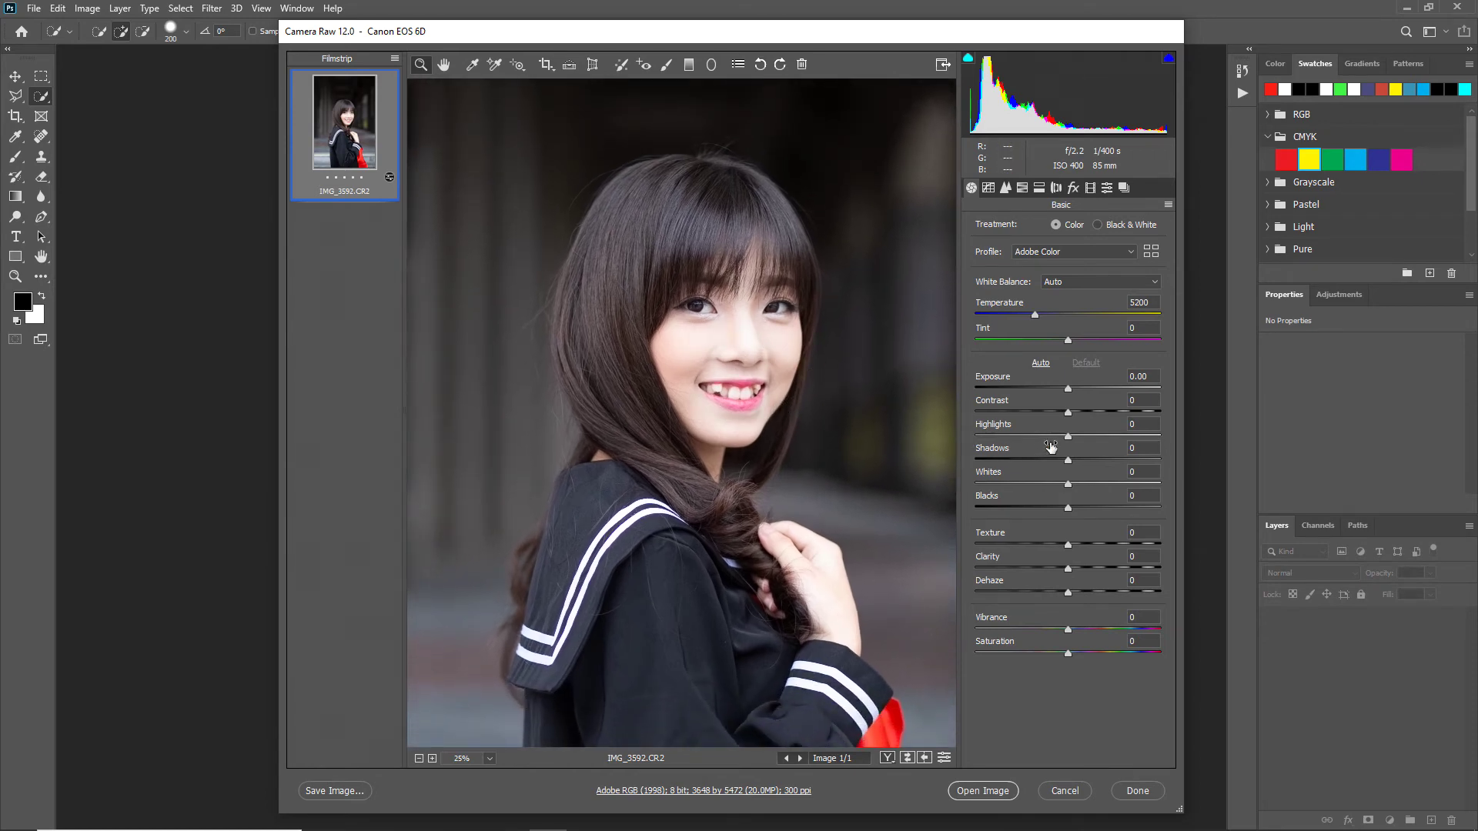
{"action": "left_click_drag", "start_coordinate": [1061, 440], "coordinate": [1060, 441]}
{"action": "left_click_drag", "start_coordinate": [1068, 444], "coordinate": [1026, 439]}
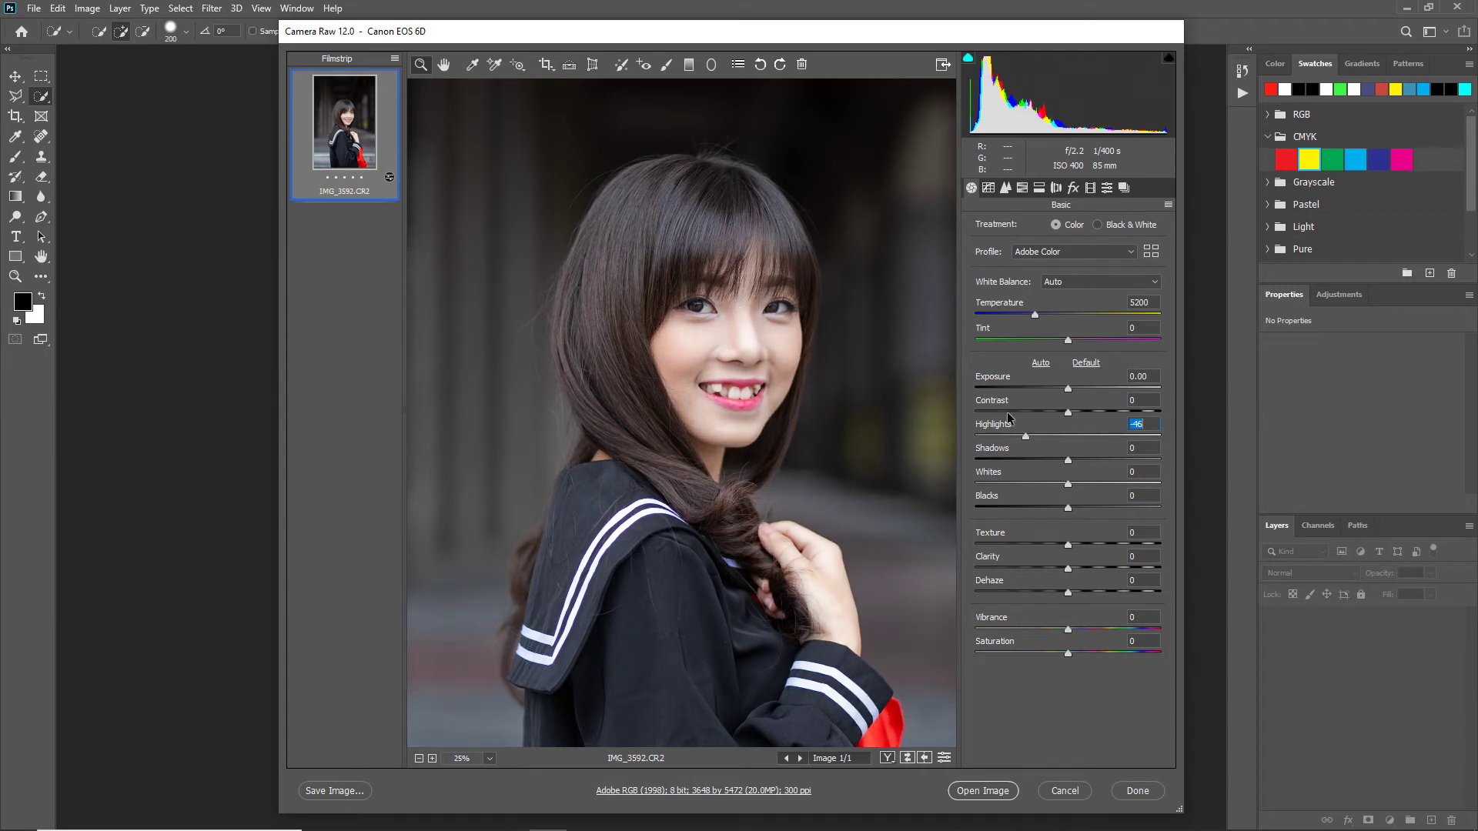
{"action": "double_click", "coordinate": [1025, 435]}
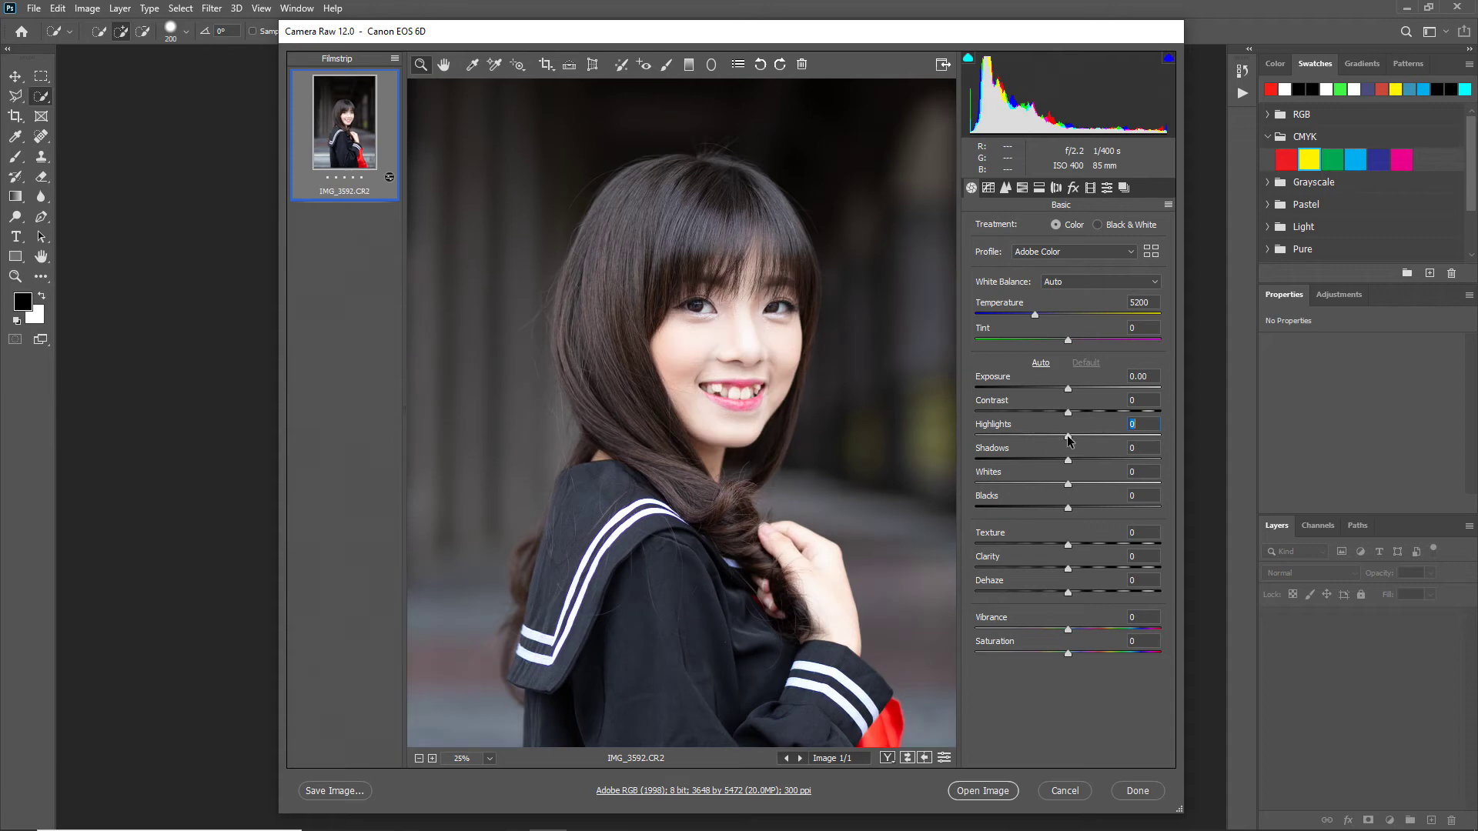
{"action": "mouse_move", "coordinate": [1068, 439]}
{"action": "left_mouse_down"}
{"action": "mouse_move", "coordinate": [1025, 439]}
{"action": "mouse_move", "coordinate": [1058, 437]}
{"action": "left_mouse_up"}
{"action": "left_click_drag", "start_coordinate": [1059, 437], "coordinate": [1053, 438]}
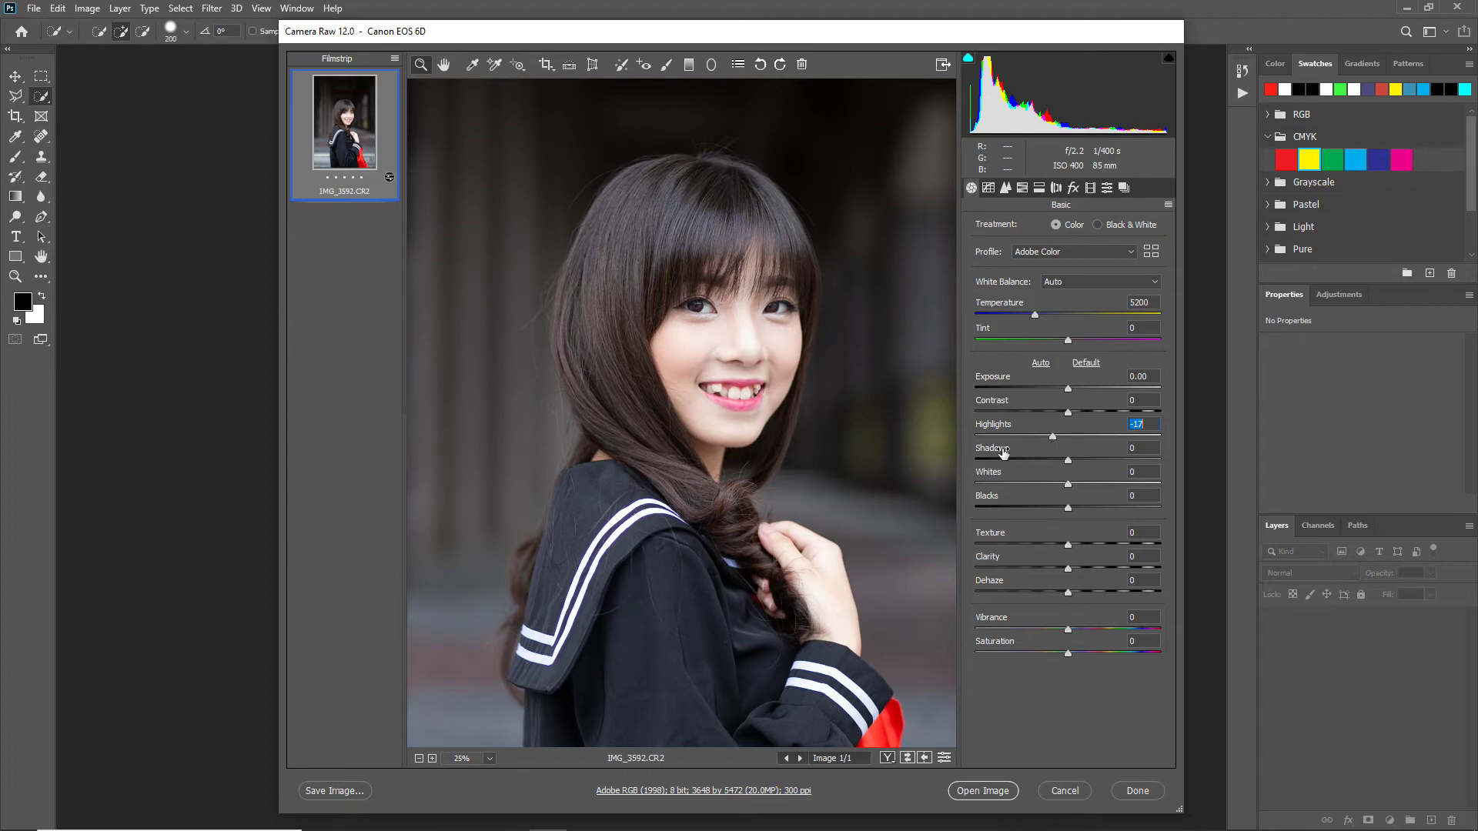
Recheck the face at 25% zoom and settle Highlights at -37
{"action": "left_click", "coordinate": [804, 472]}
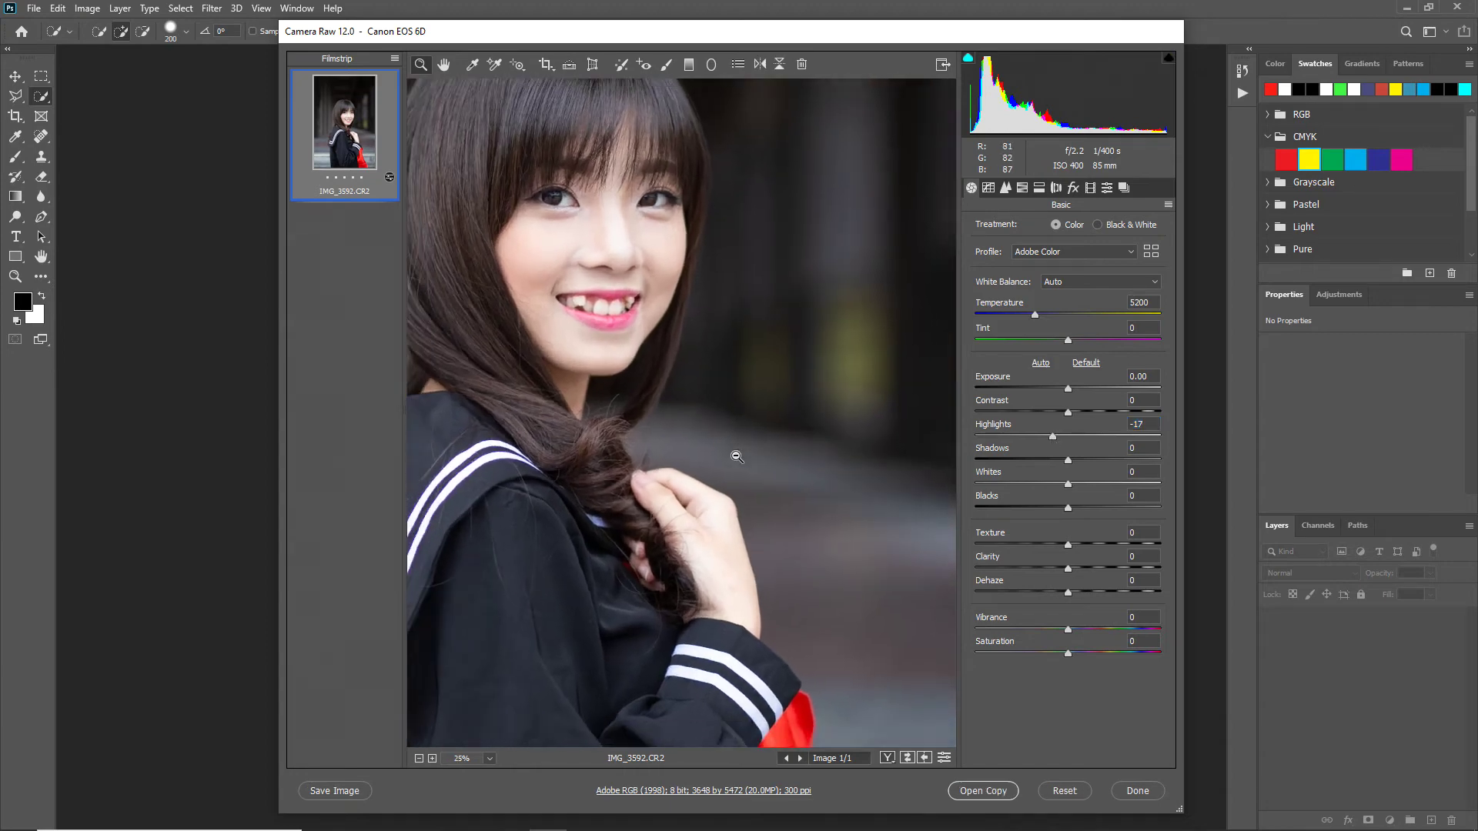
{"action": "left_click", "coordinate": [733, 453], "text": "alt"}
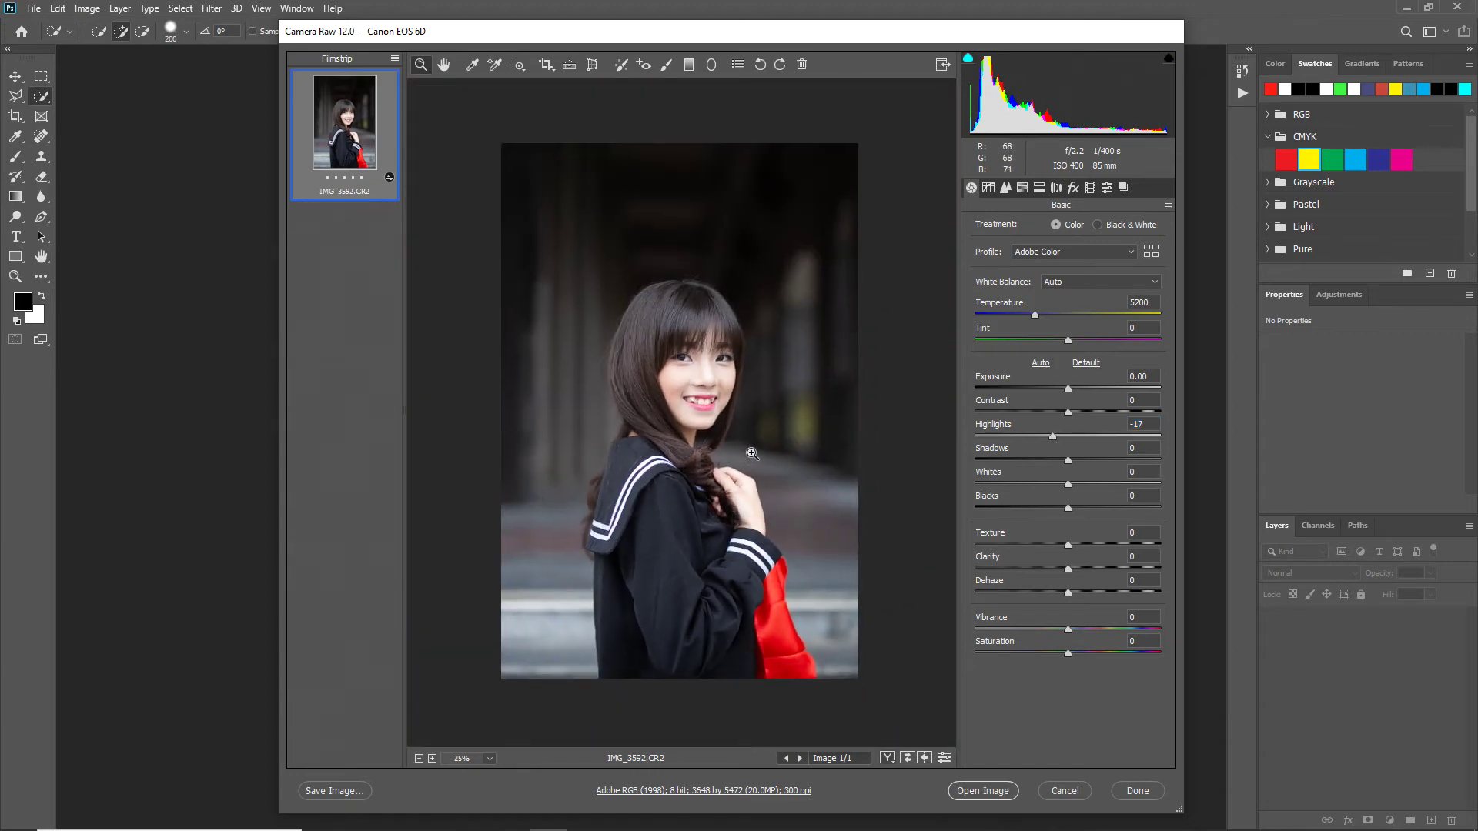
{"action": "left_click", "coordinate": [759, 454]}
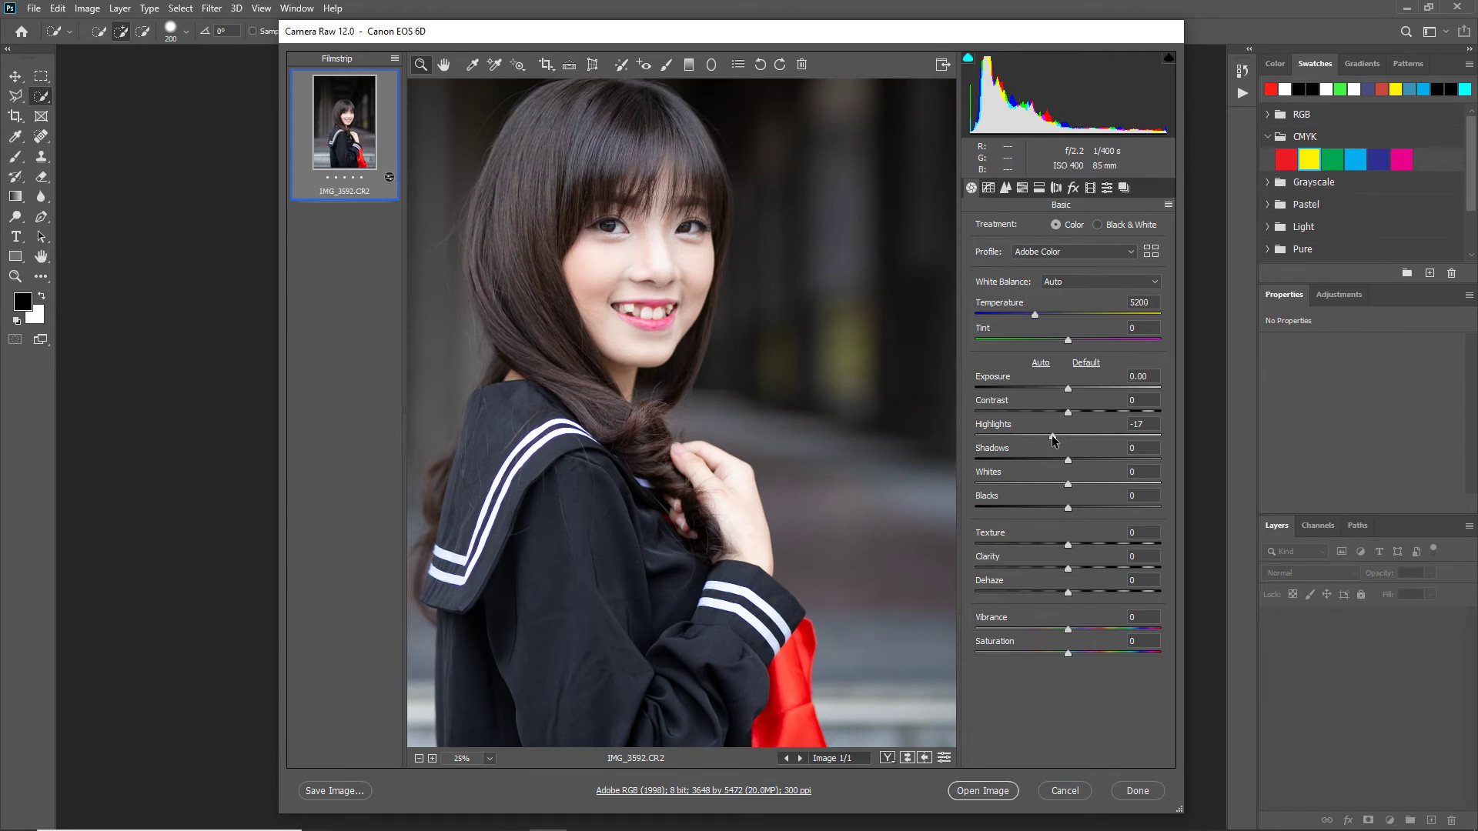
{"action": "left_click_drag", "start_coordinate": [1052, 437], "coordinate": [1023, 437]}
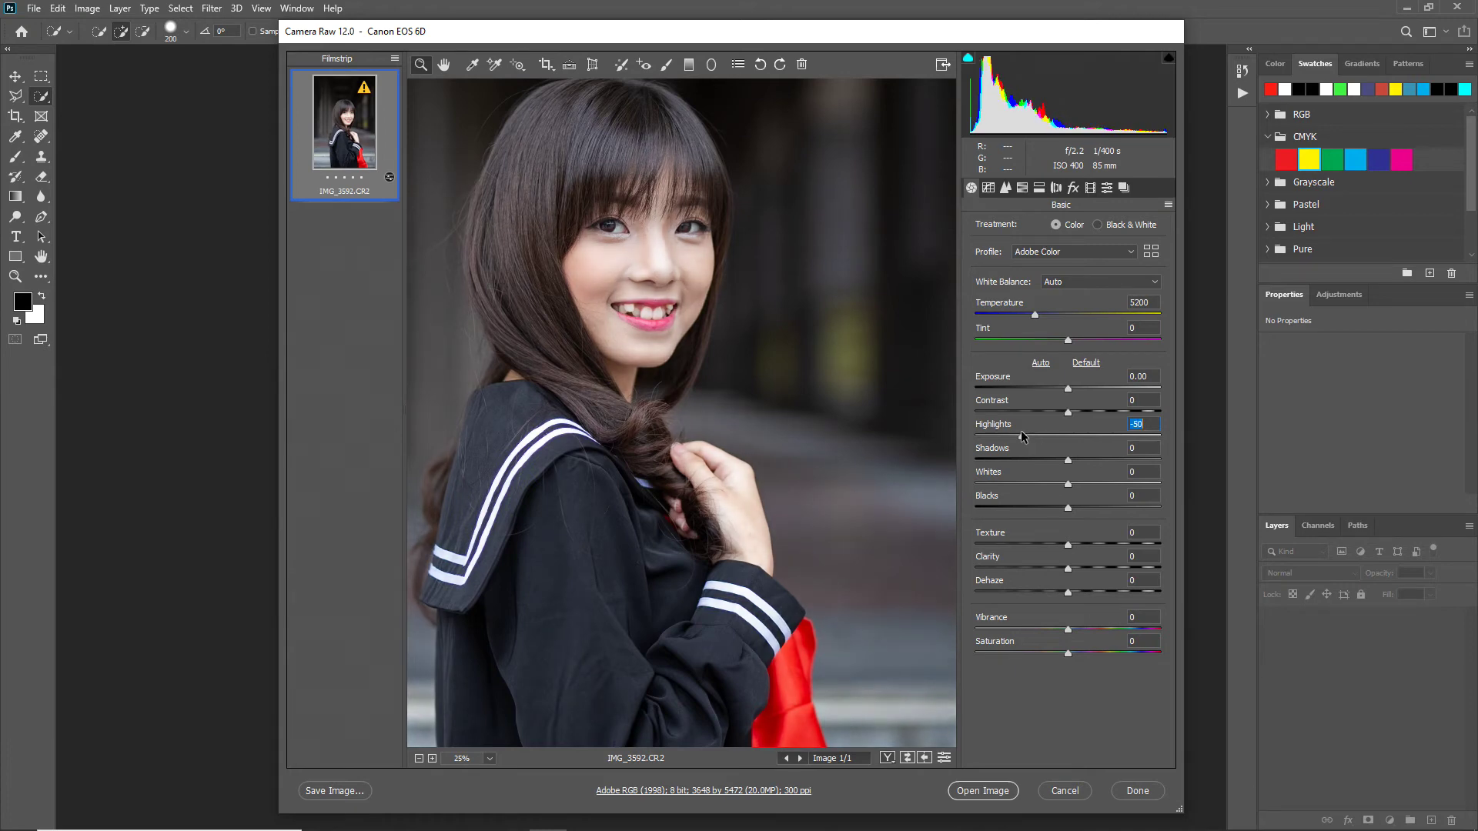
{"action": "left_click_drag", "start_coordinate": [1024, 436], "coordinate": [1039, 431]}
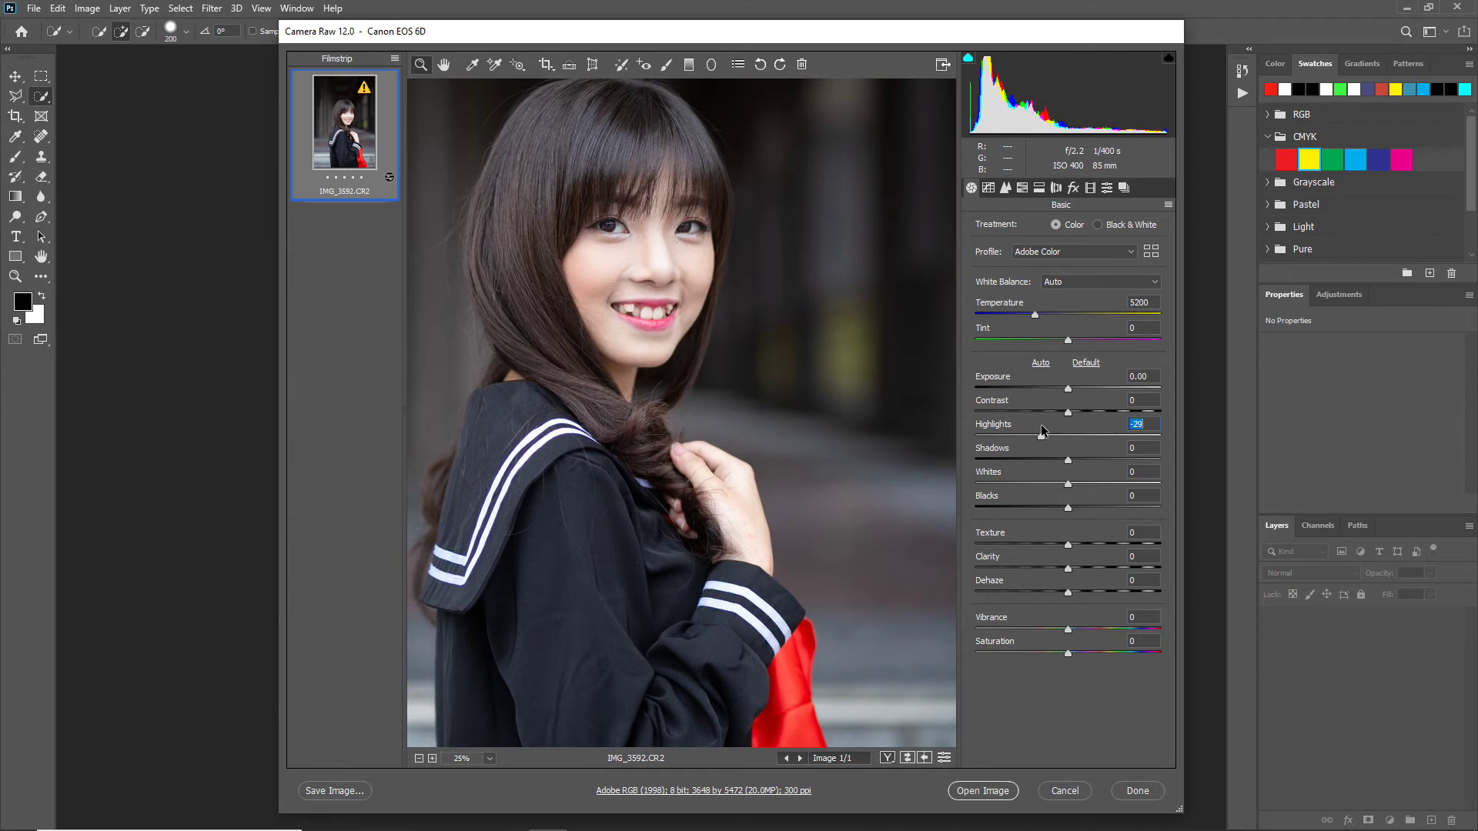
{"action": "left_click", "coordinate": [720, 433], "text": "alt"}
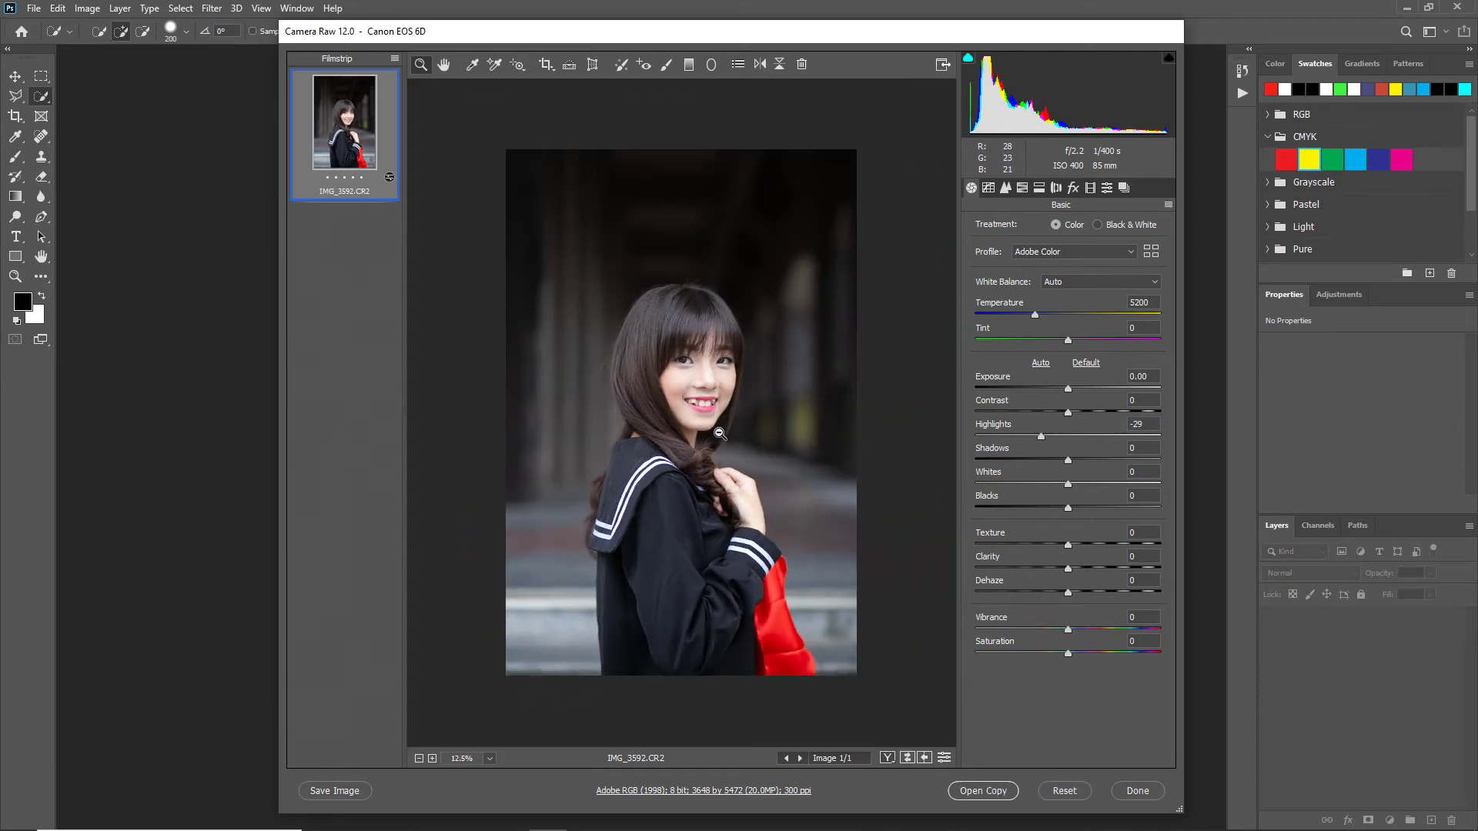
{"action": "left_click", "coordinate": [720, 390]}
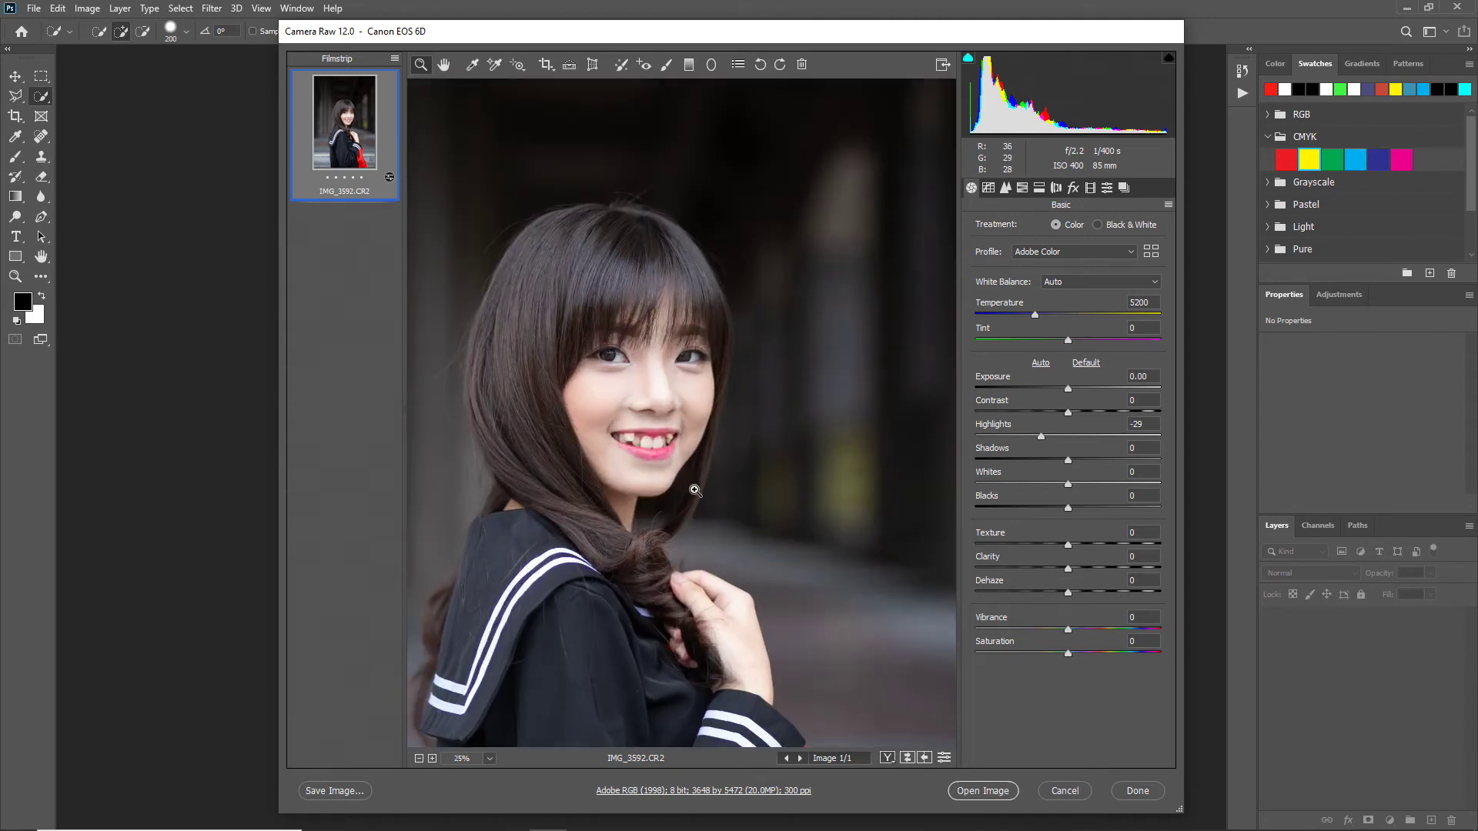
{"action": "left_click_drag", "start_coordinate": [774, 484], "coordinate": [819, 422]}
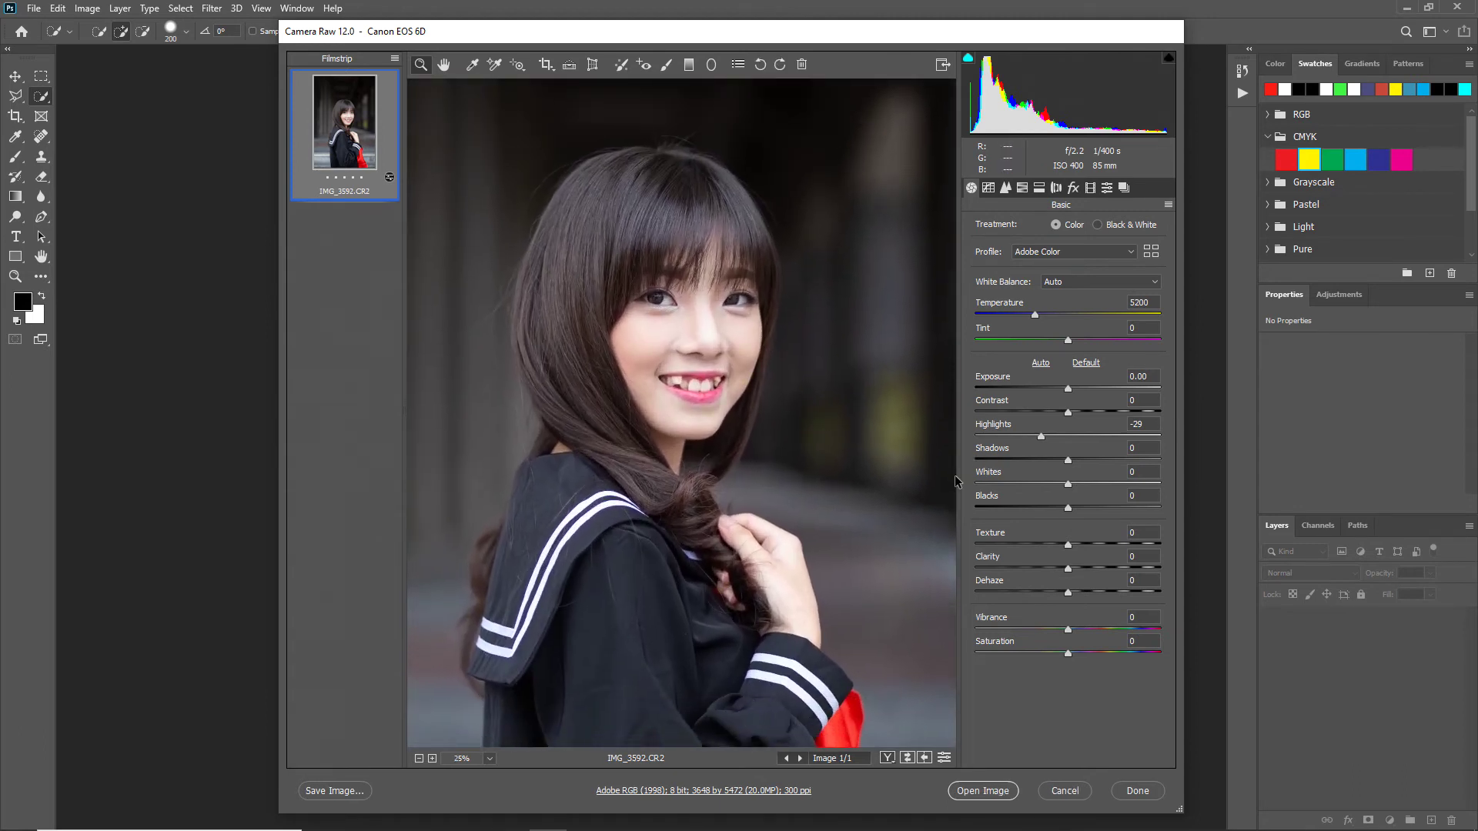
{"action": "left_click", "coordinate": [1042, 436]}
{"action": "left_click_drag", "start_coordinate": [1041, 437], "coordinate": [1034, 437]}
Set Camera Raw Contrast to +15 and Dehaze to +3 for the portrait
{"action": "left_click", "coordinate": [1069, 409]}
{"action": "left_click_drag", "start_coordinate": [1068, 412], "coordinate": [1079, 414]}
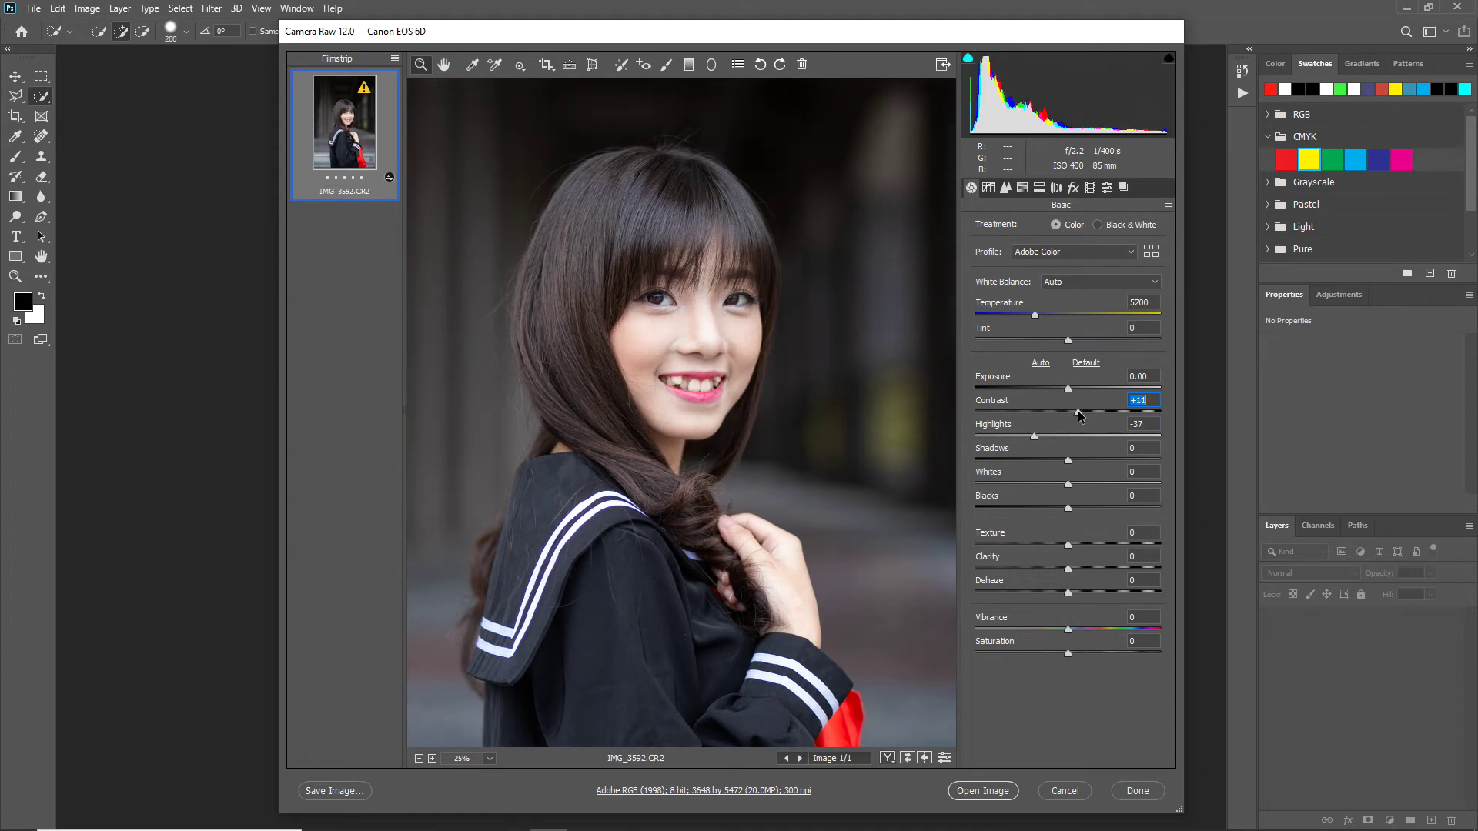
{"action": "left_click_drag", "start_coordinate": [1079, 414], "coordinate": [1082, 414]}
{"action": "left_click_drag", "start_coordinate": [1068, 592], "coordinate": [1071, 595]}
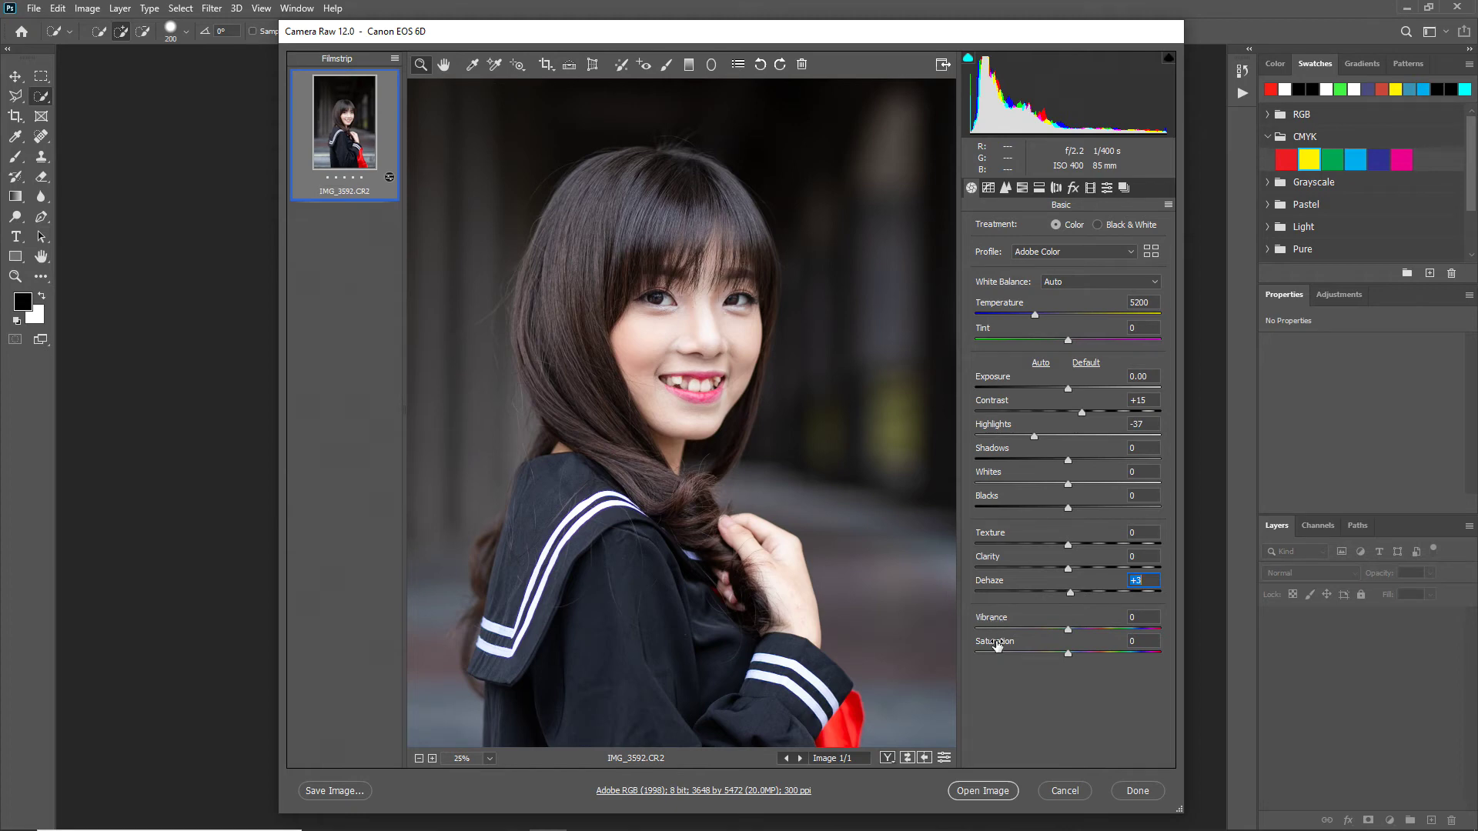
{"action": "left_click_drag", "start_coordinate": [803, 521], "coordinate": [757, 489]}
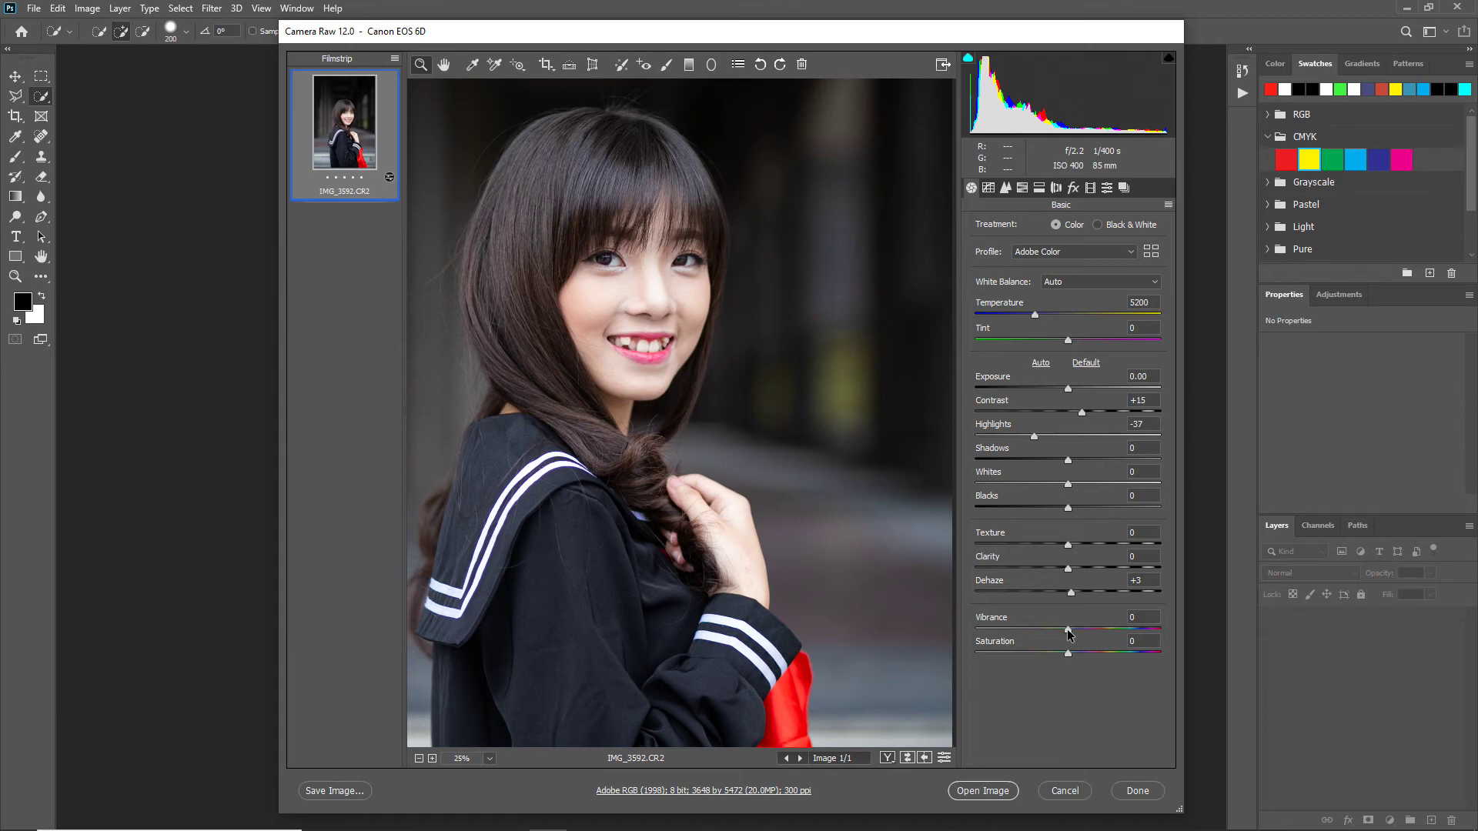
Try a muted and a +27 Vibrance, reset each, then settle Vibrance at +10
{"action": "left_click_drag", "start_coordinate": [1068, 630], "coordinate": [1019, 630]}
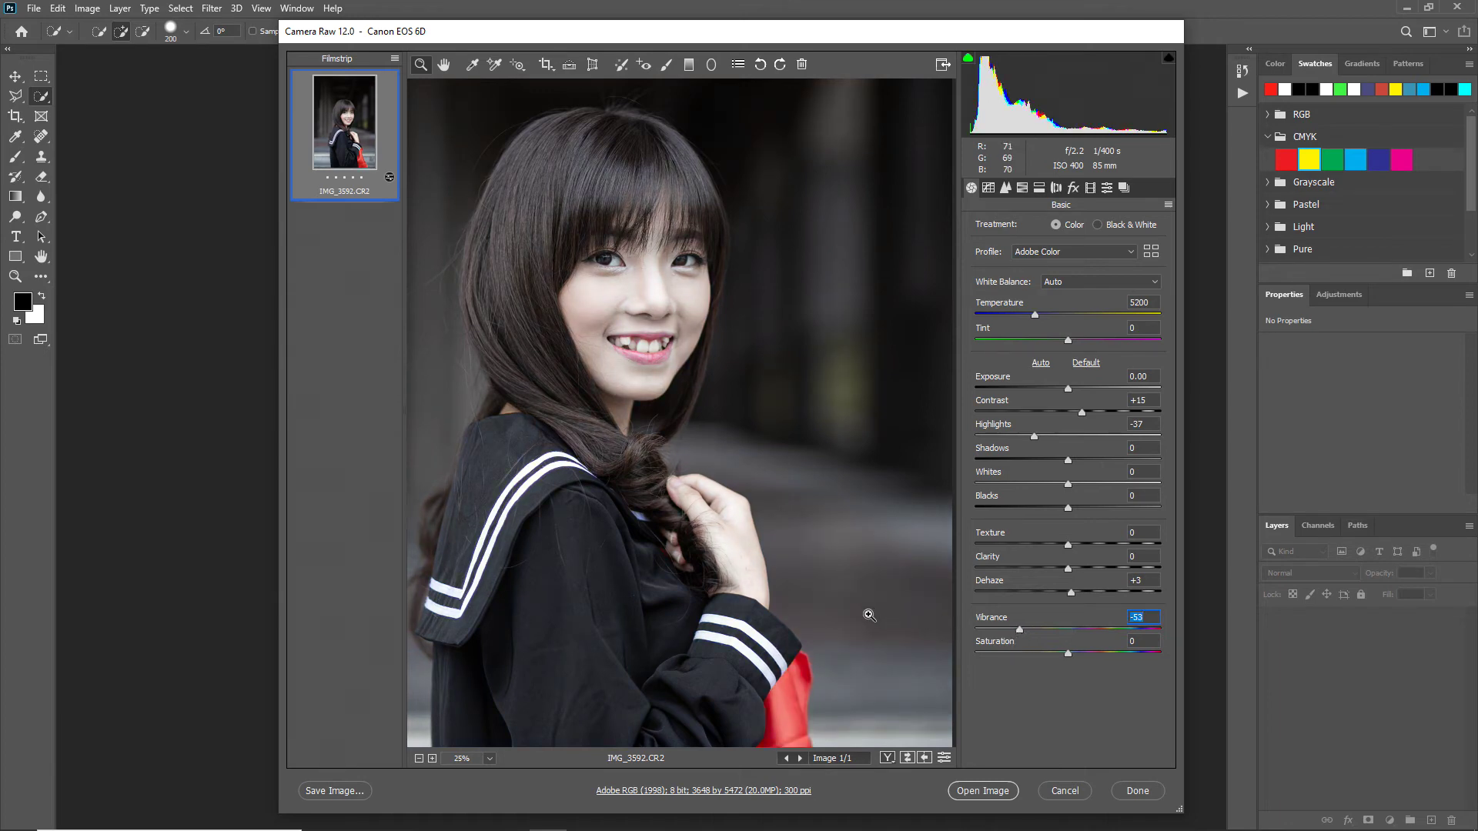
{"action": "double_click", "coordinate": [1020, 629]}
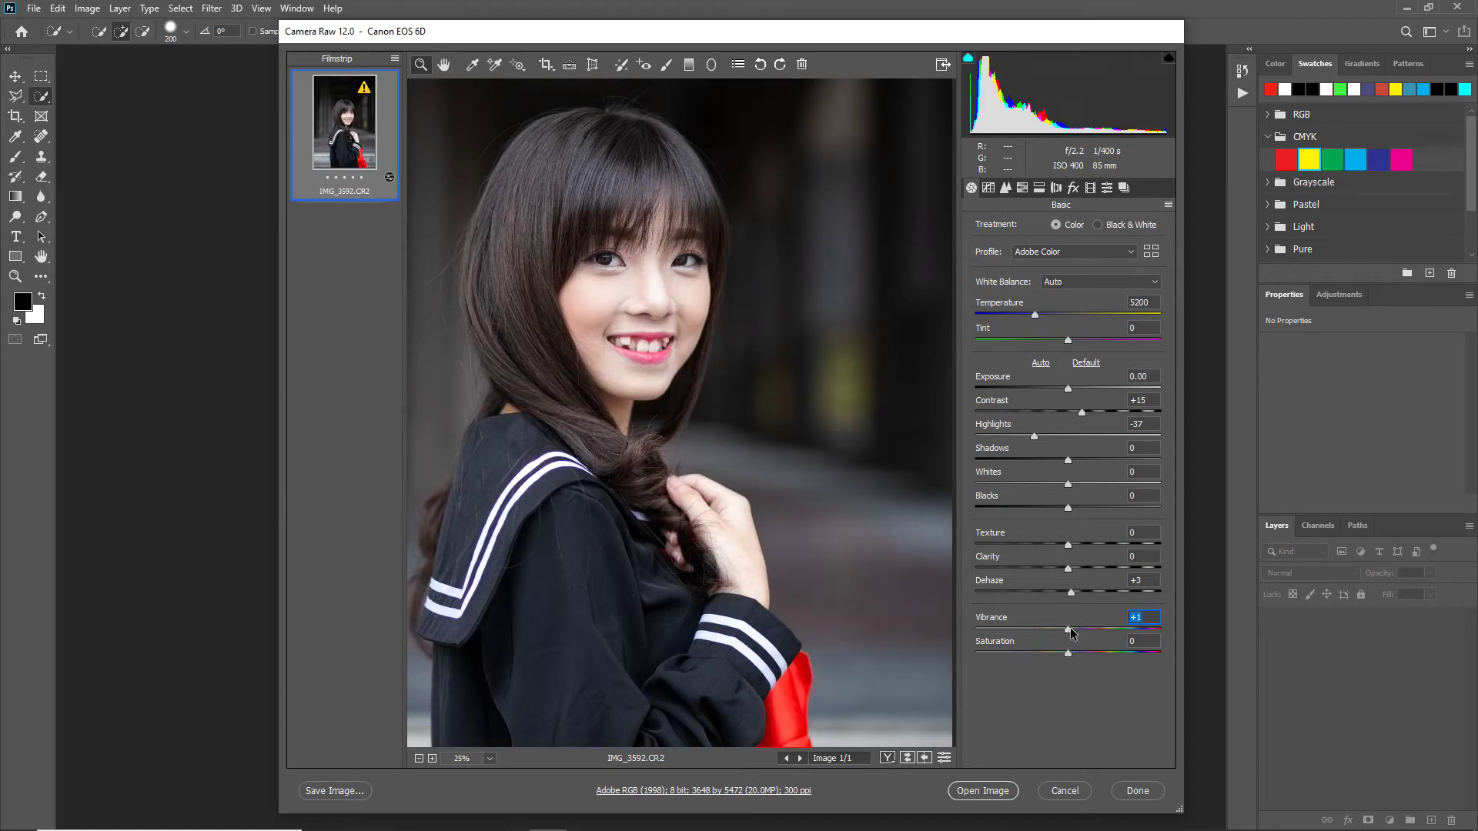
{"action": "left_click_drag", "start_coordinate": [1069, 630], "coordinate": [1093, 629]}
{"action": "left_click", "coordinate": [690, 522], "text": "alt"}
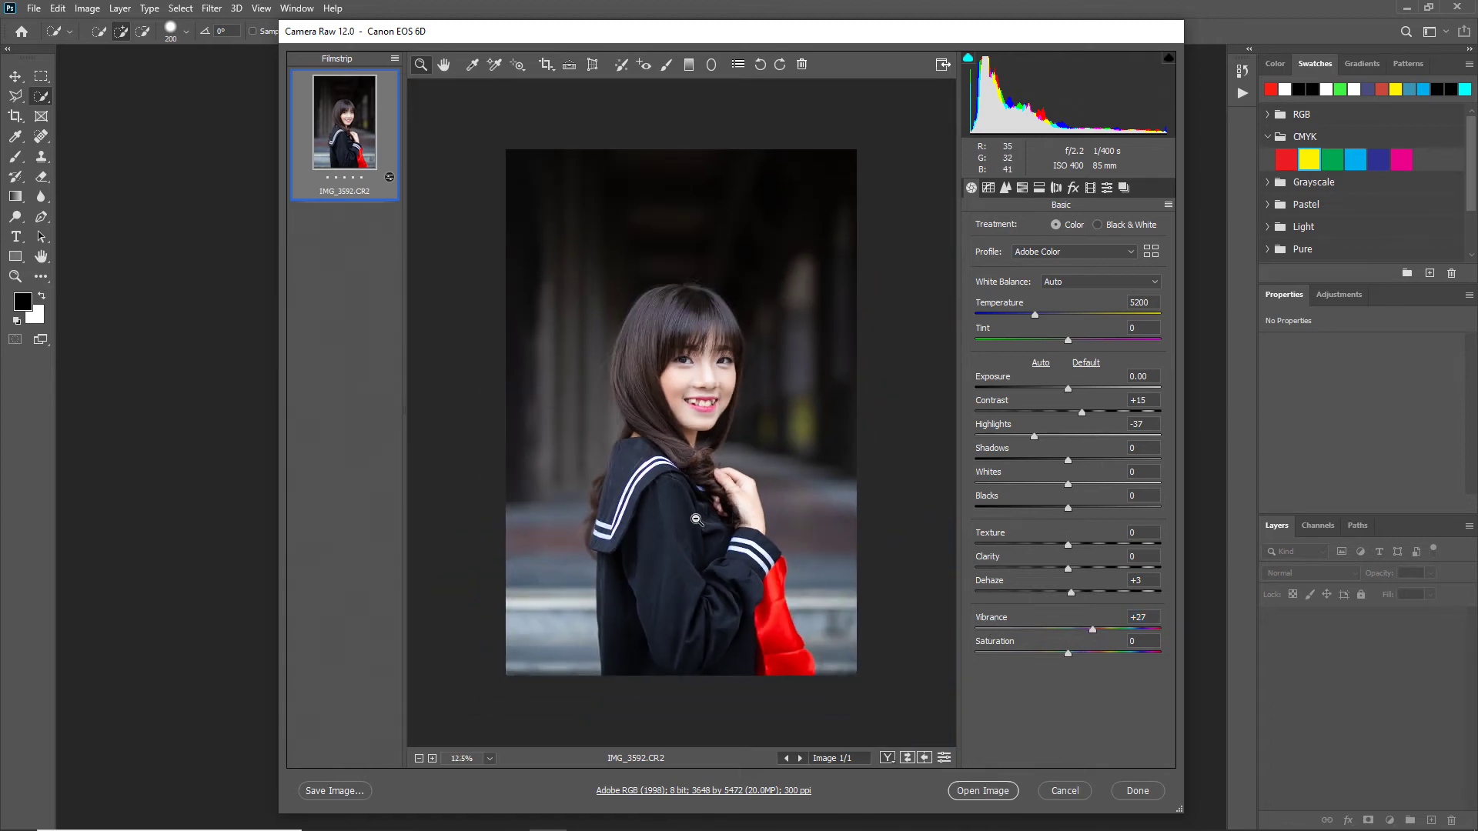
{"action": "left_click", "coordinate": [696, 520], "text": "alt"}
{"action": "left_click", "coordinate": [697, 500]}
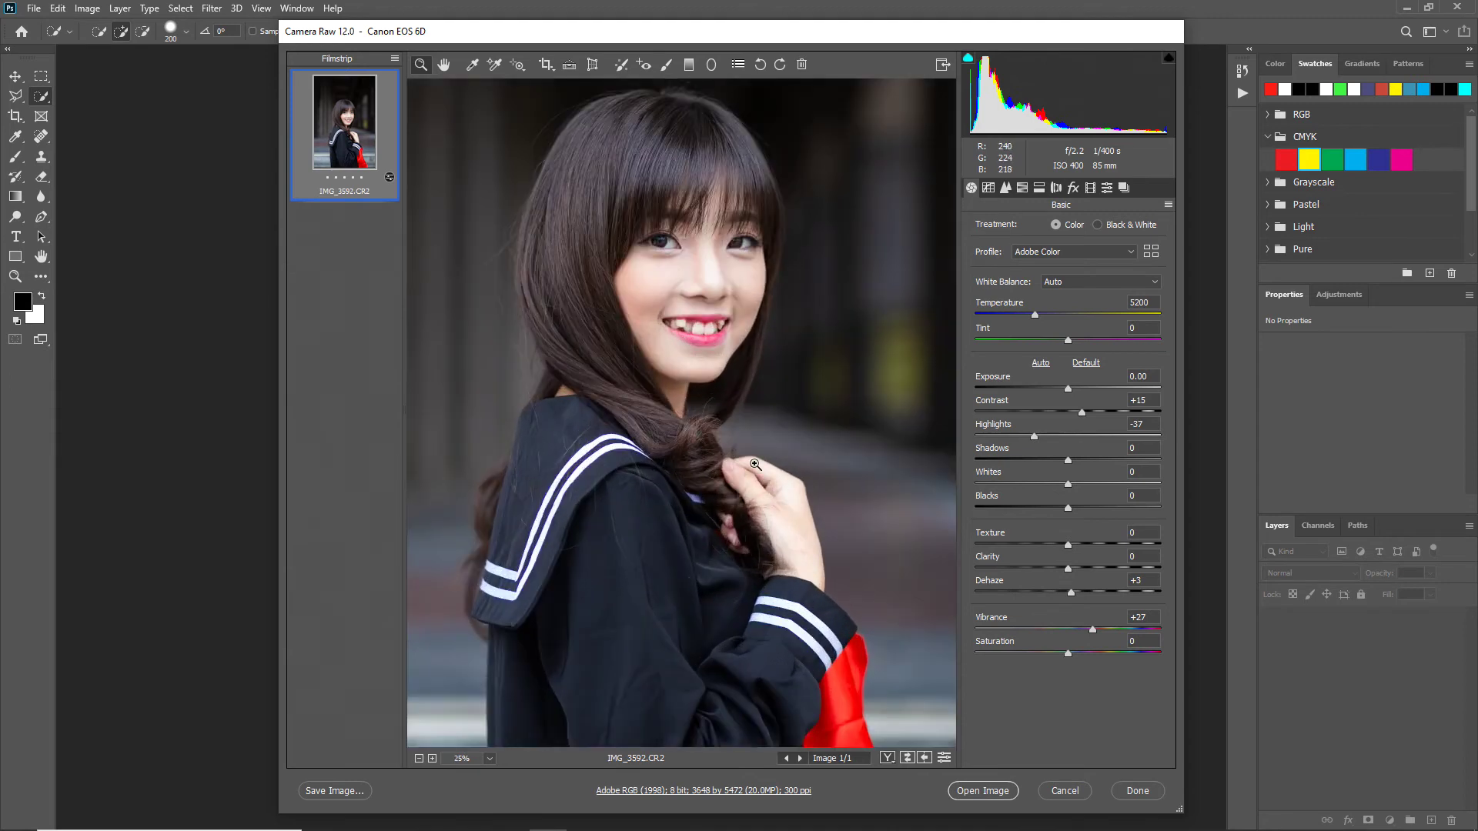
{"action": "double_click", "coordinate": [1093, 630]}
{"action": "mouse_move", "coordinate": [1069, 631]}
{"action": "left_mouse_down"}
{"action": "mouse_move", "coordinate": [1186, 639]}
{"action": "mouse_move", "coordinate": [1078, 631]}
{"action": "left_mouse_up"}
{"action": "mouse_move", "coordinate": [767, 367]}
{"action": "left_mouse_down"}
{"action": "mouse_move", "coordinate": [708, 460]}
{"action": "mouse_move", "coordinate": [782, 373]}
{"action": "left_mouse_up"}
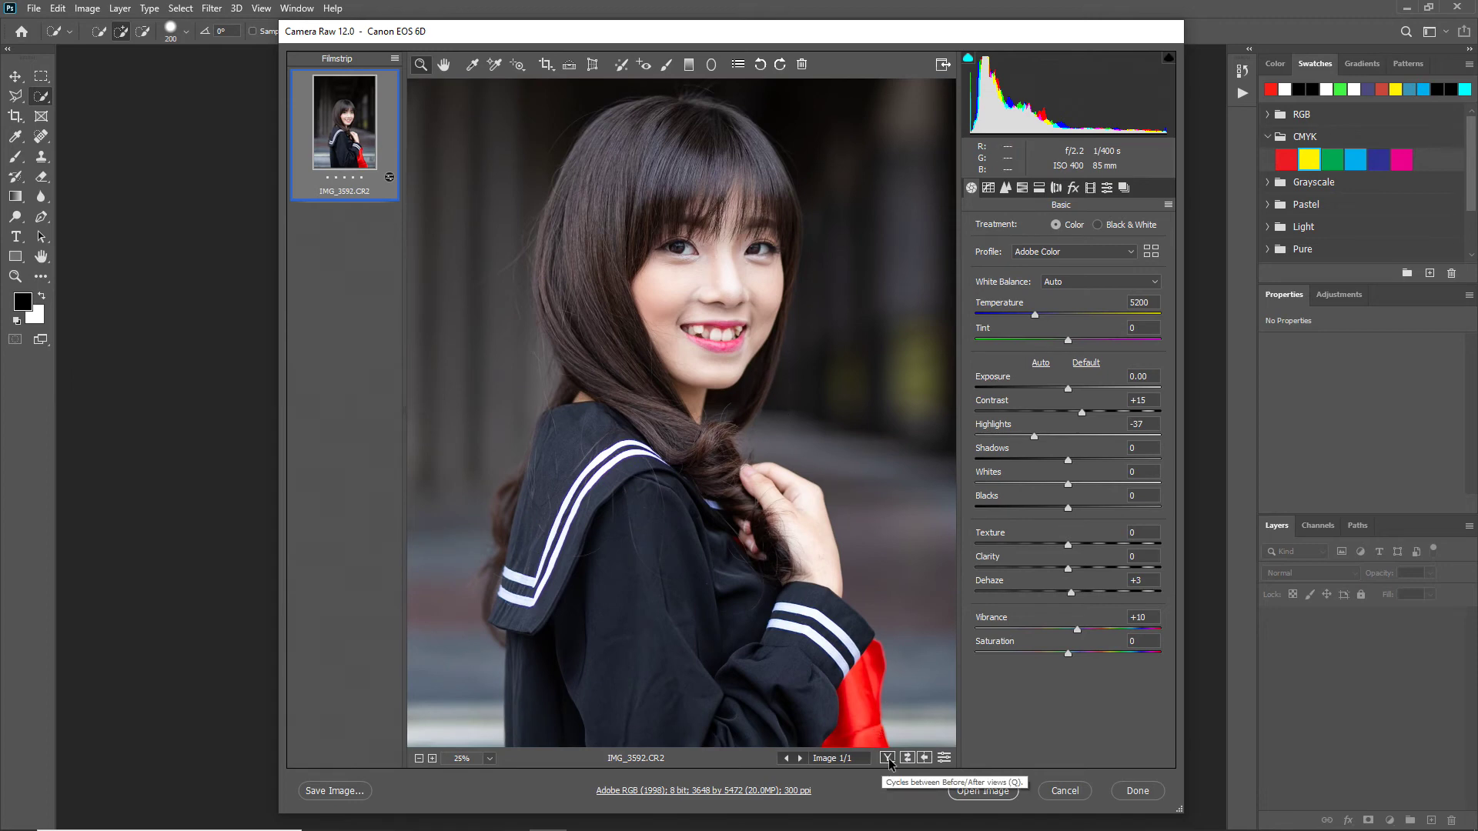
Show a zoomed-out Before/After comparison of the portrait in Camera Raw
{"action": "left_click", "coordinate": [888, 759]}
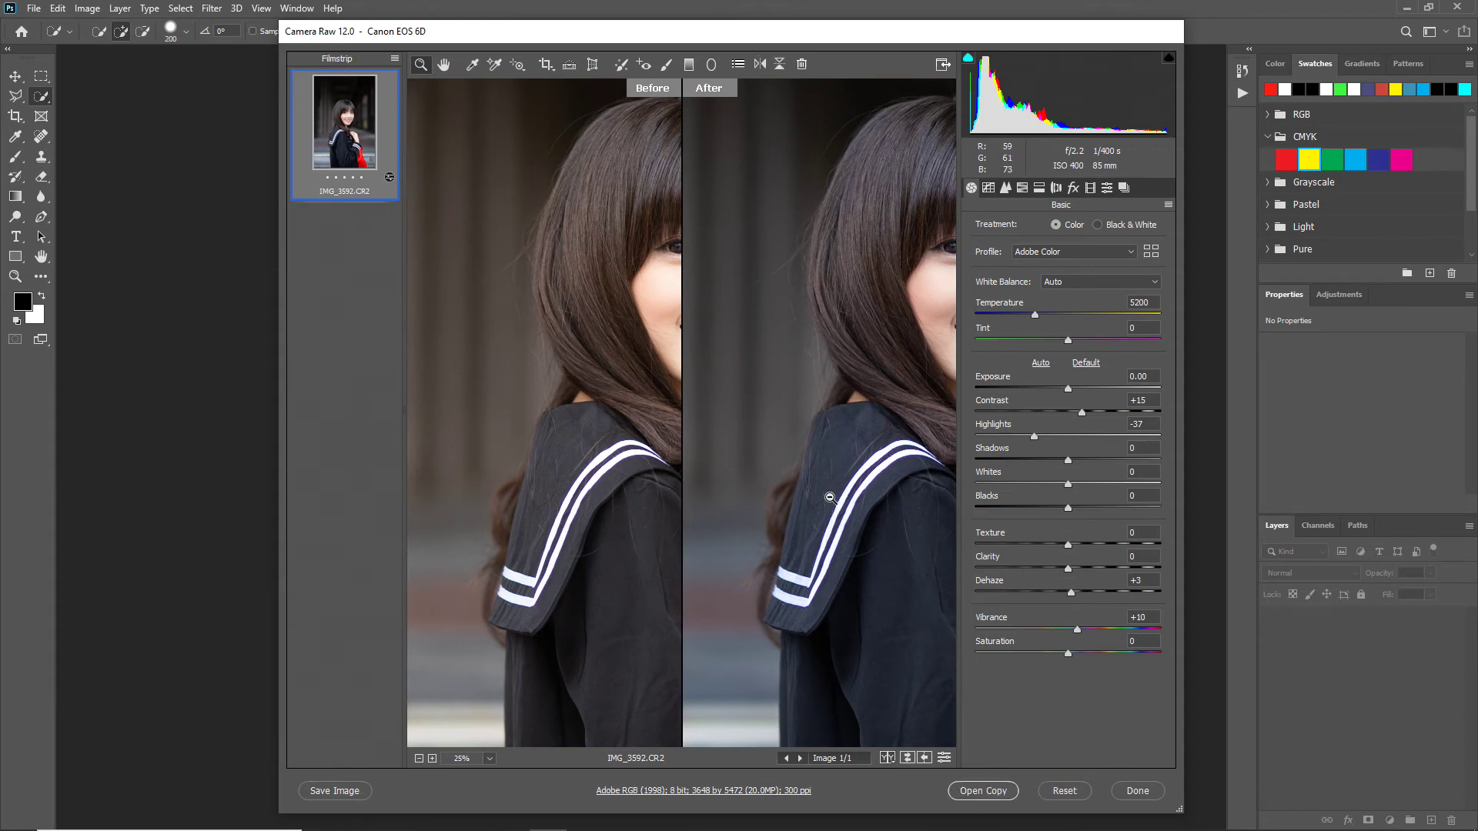
{"action": "left_click", "coordinate": [830, 497], "text": "alt"}
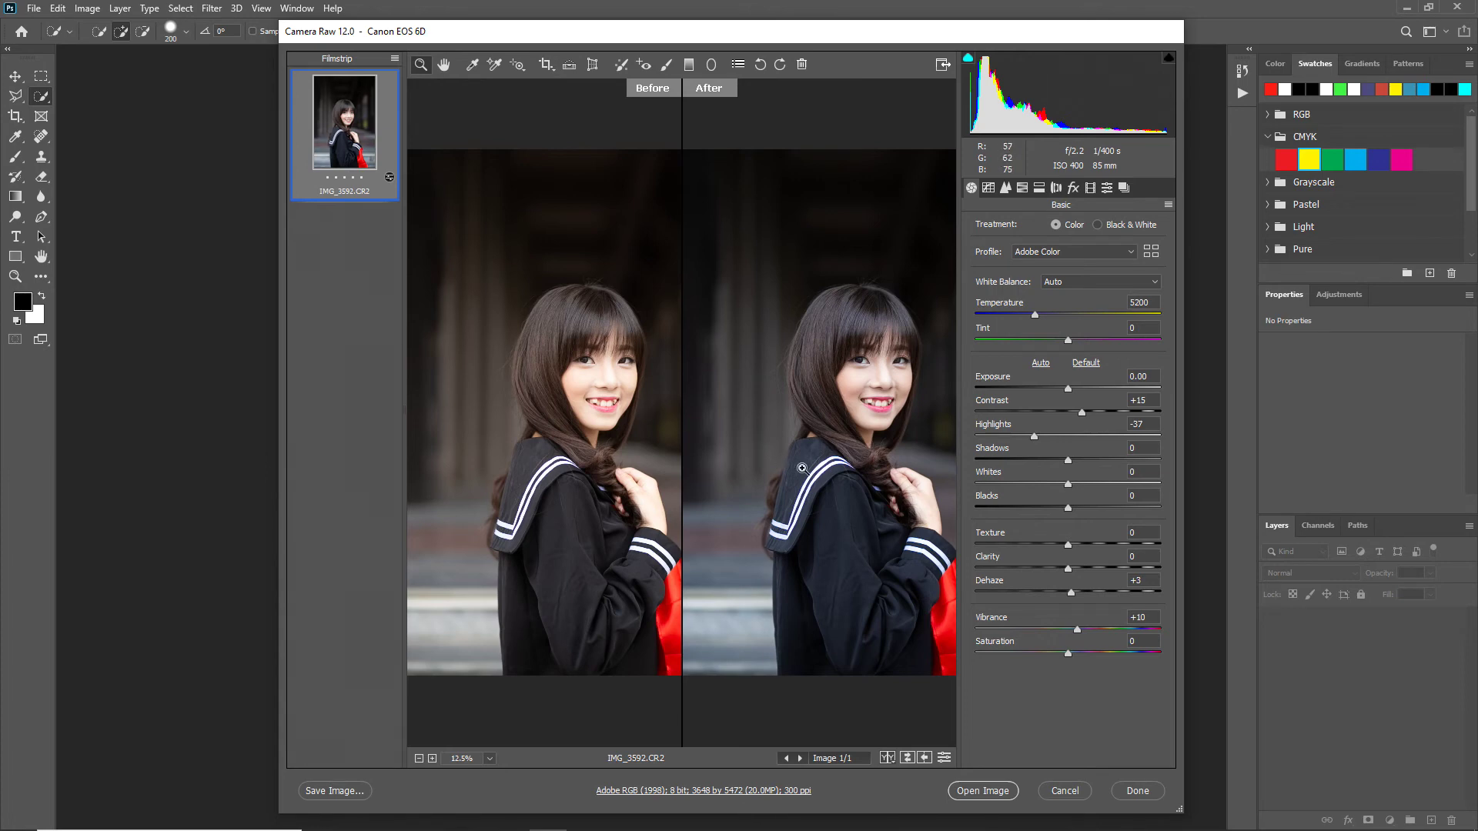
{"action": "left_click_drag", "start_coordinate": [859, 480], "coordinate": [807, 467]}
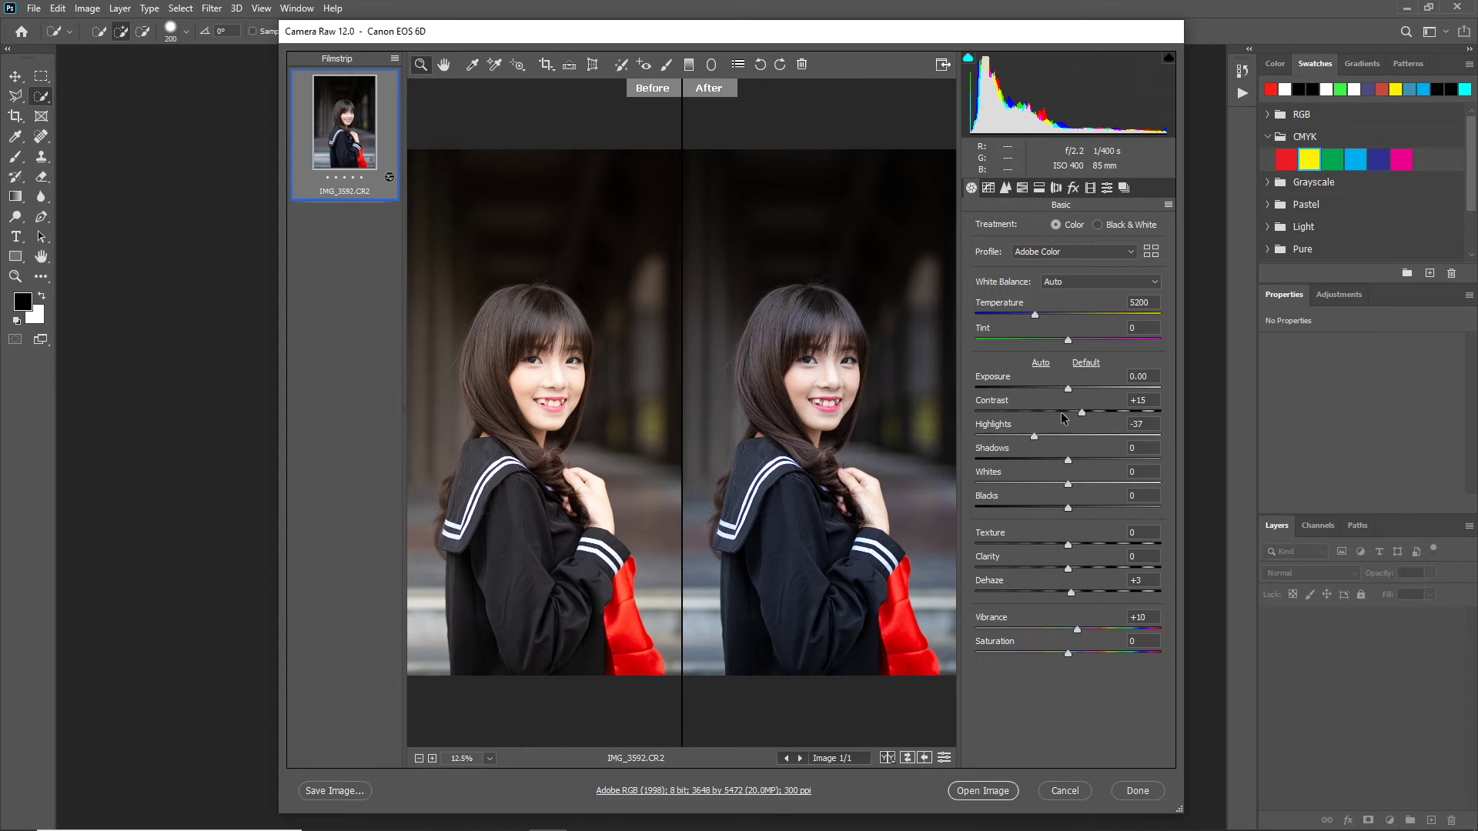
Raise Contrast to +22 and open the edited IMG_3592.CR2 as a Photoshop image
{"action": "left_click", "coordinate": [1083, 412]}
{"action": "left_click_drag", "start_coordinate": [1083, 413], "coordinate": [1087, 413]}
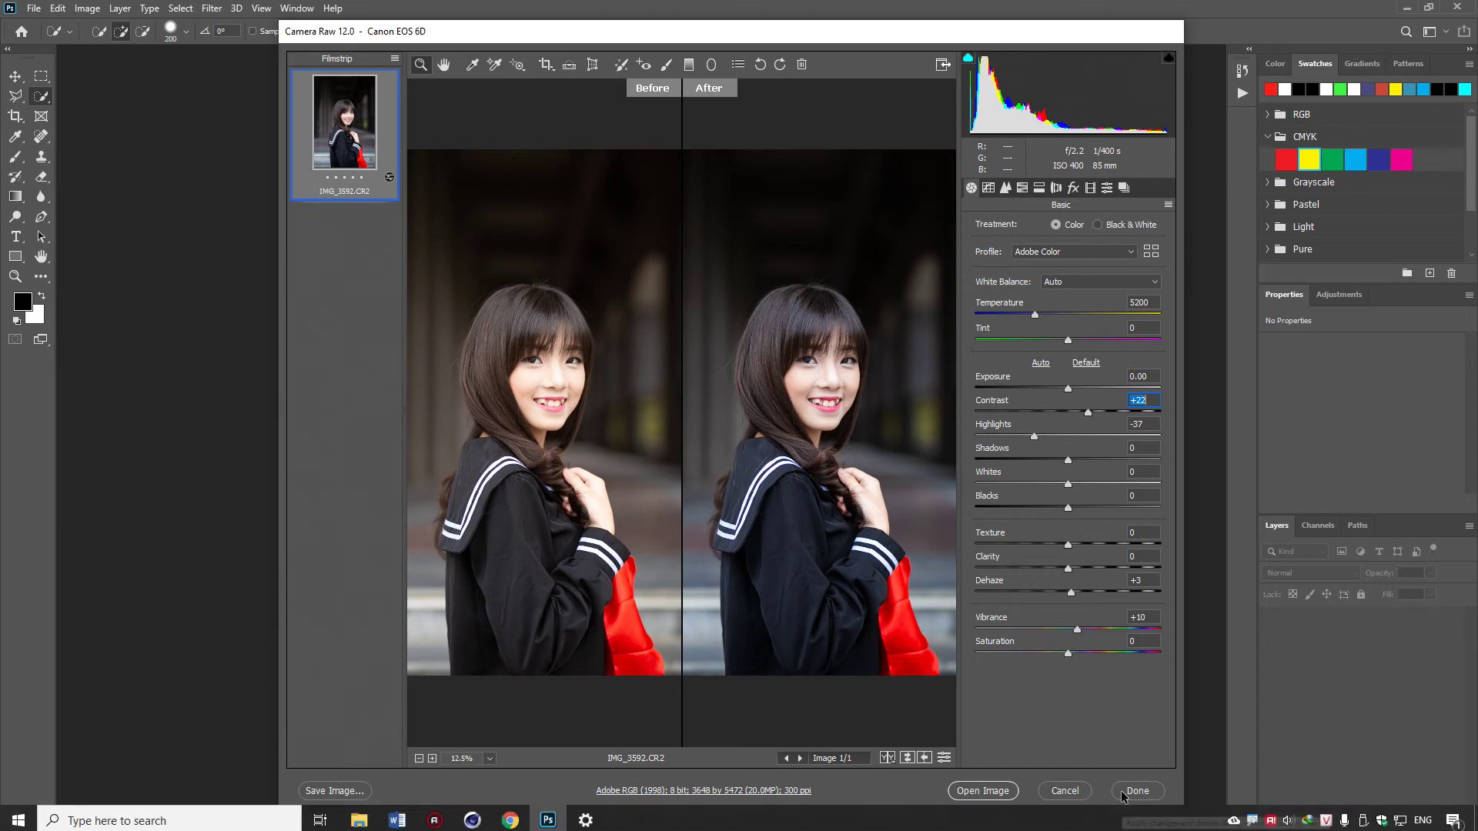
{"action": "left_click", "coordinate": [991, 793]}
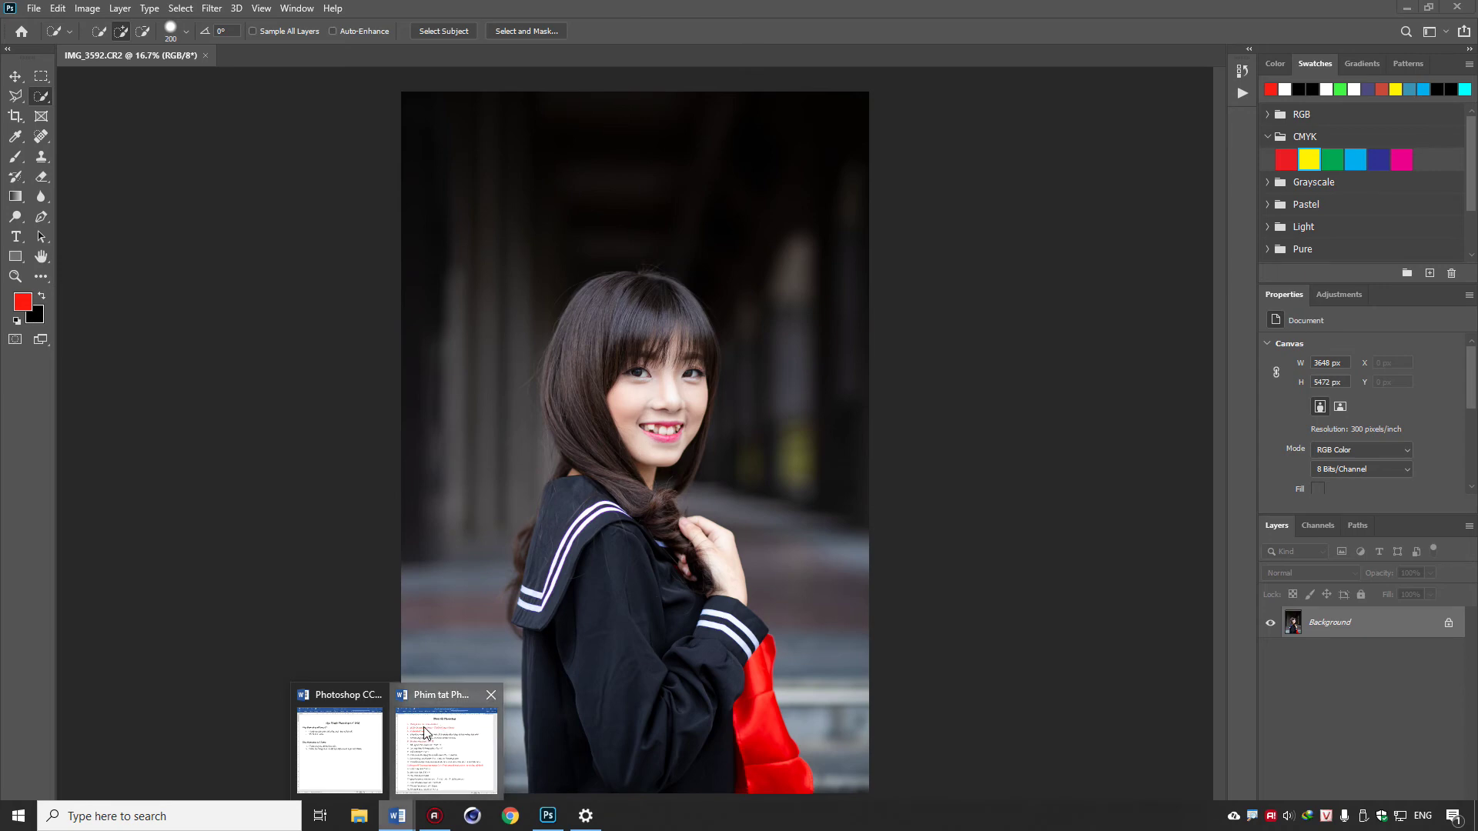
{"action": "mouse_move", "coordinate": [396, 816]}
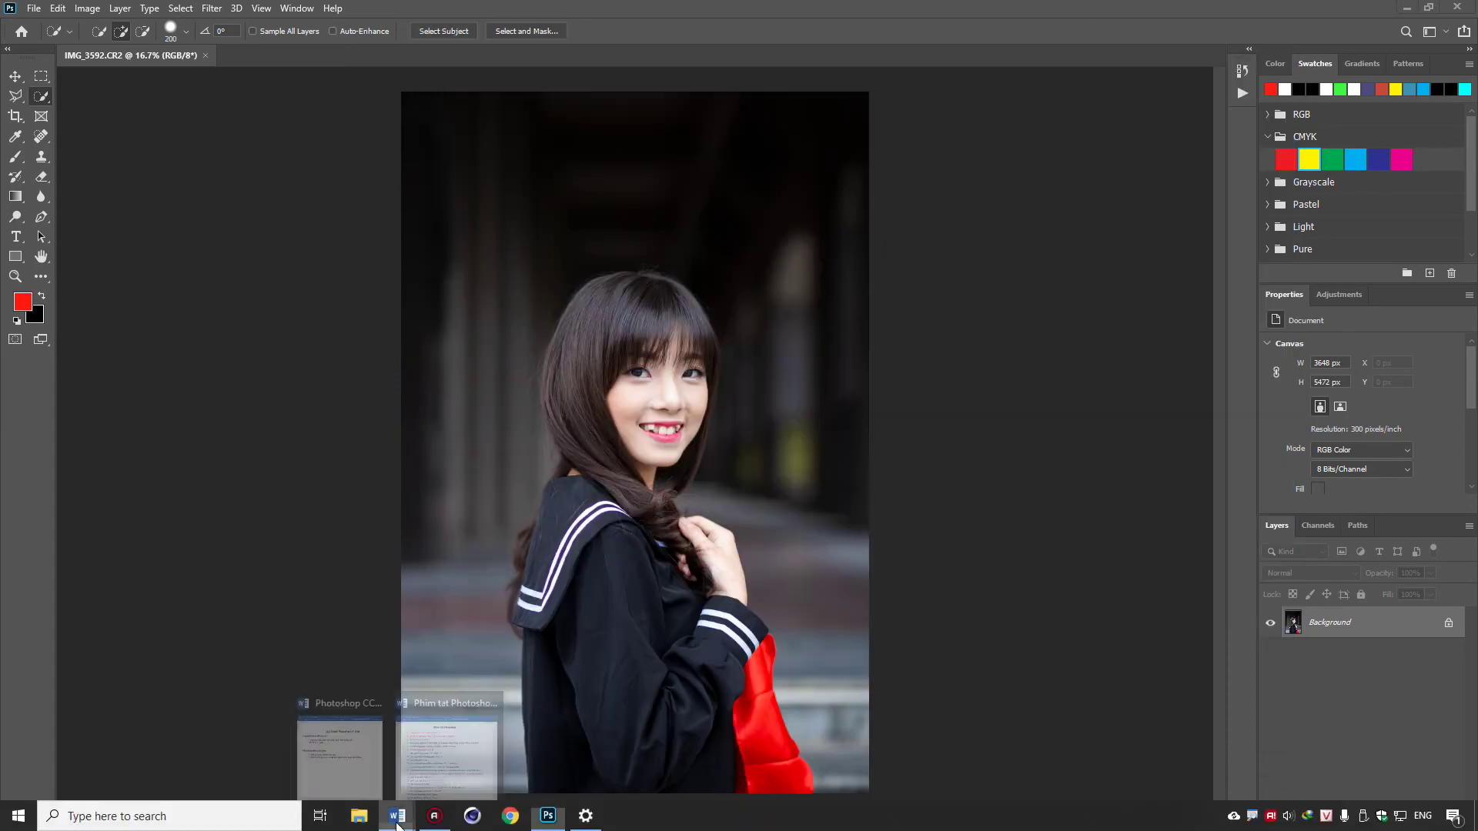
{"action": "left_click", "coordinate": [343, 739]}
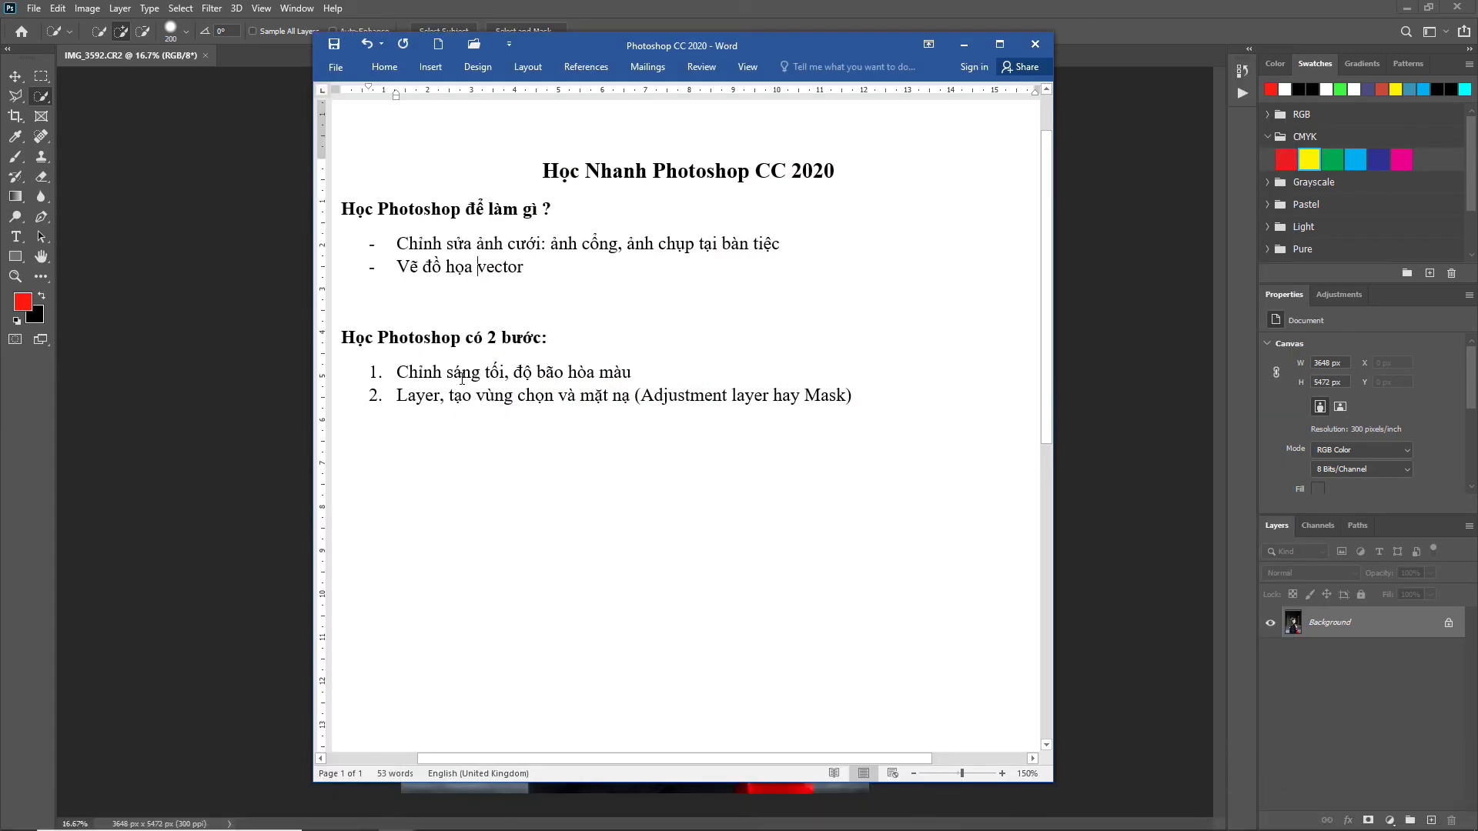
{"action": "left_click_drag", "start_coordinate": [633, 372], "coordinate": [430, 376]}
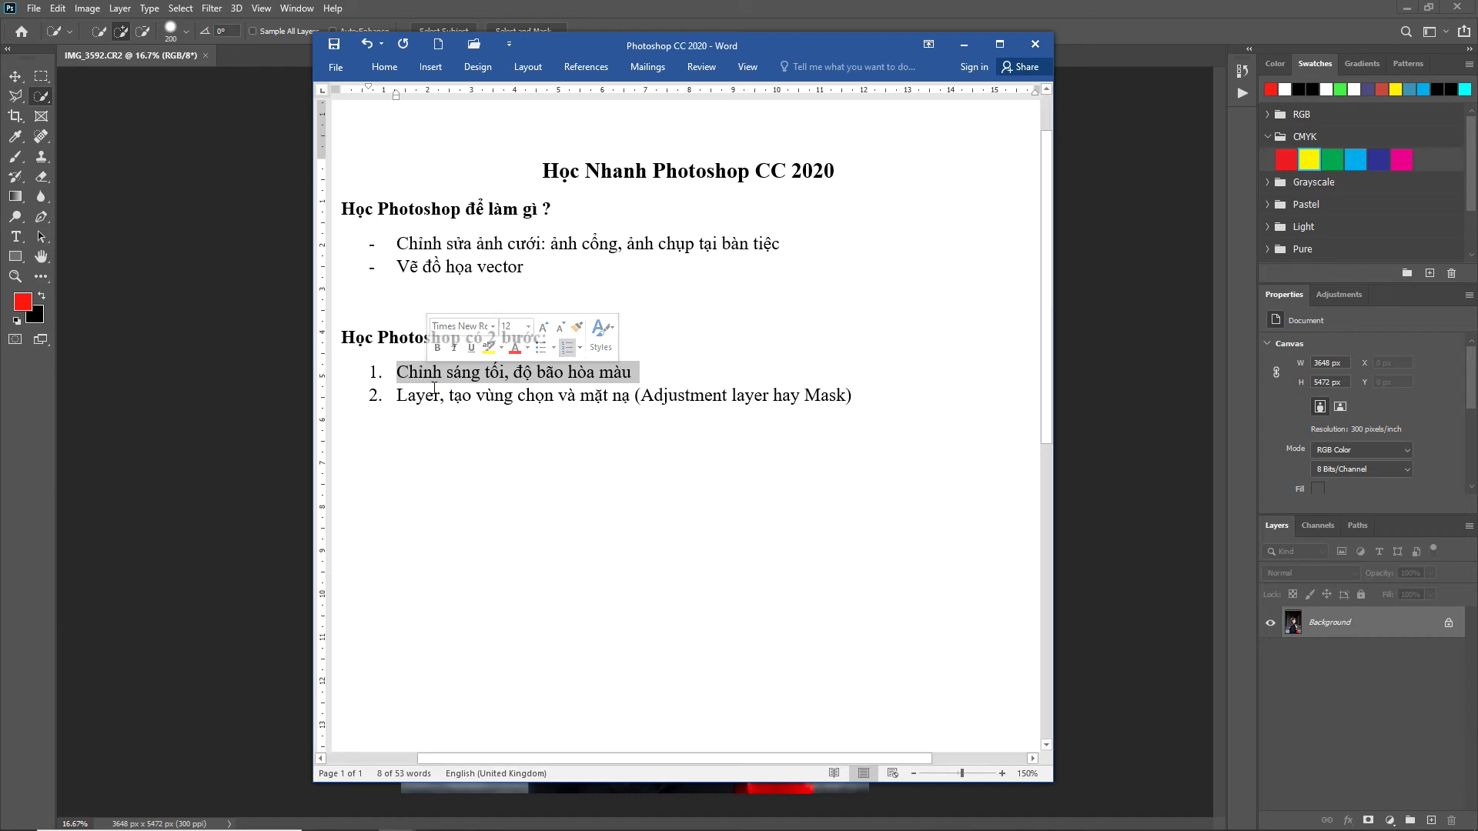
{"action": "left_click", "coordinate": [965, 44]}
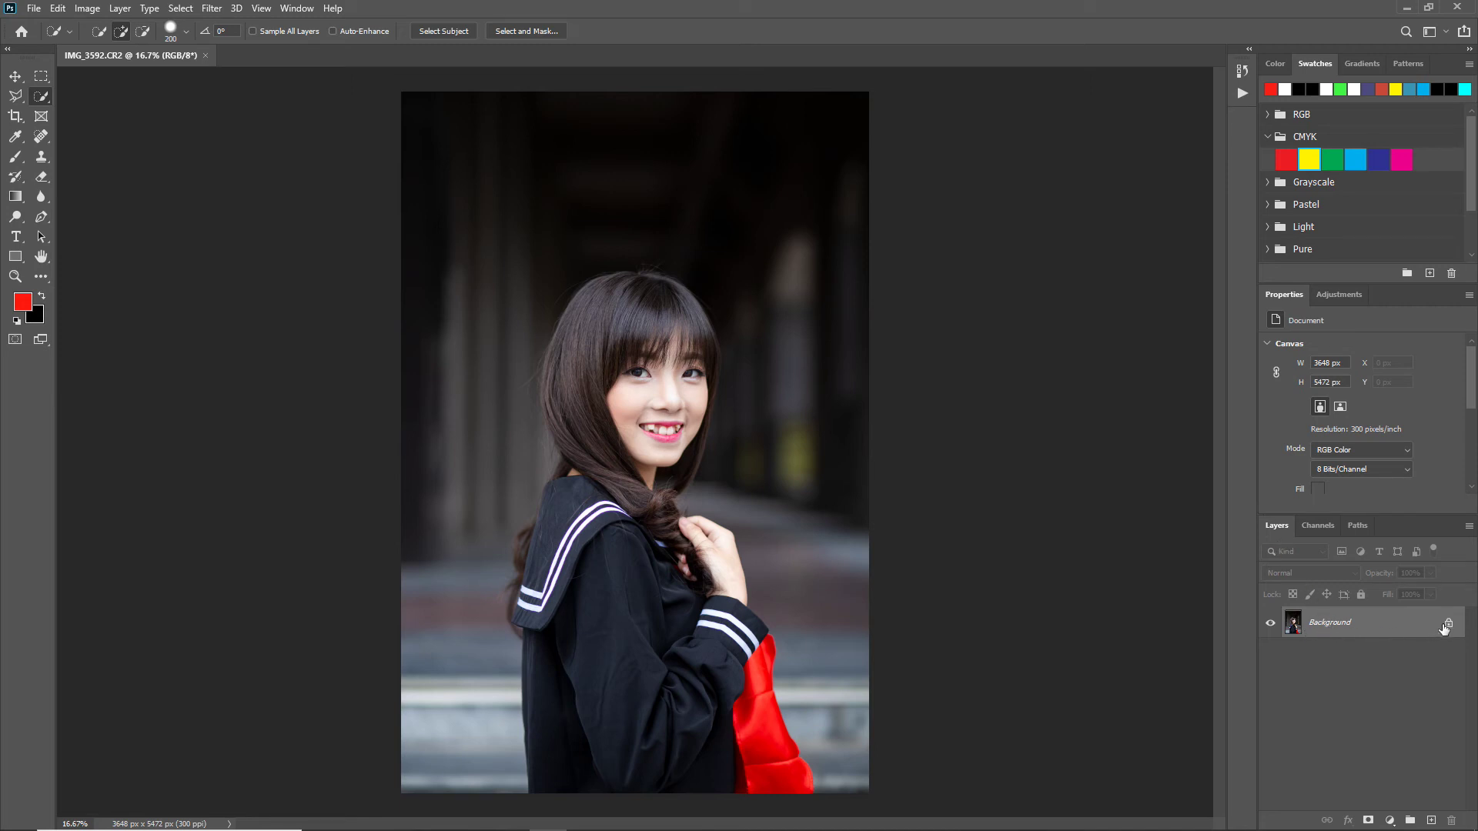
Convert the locked Background layer into an ordinary layer named Layer 0
{"action": "double_click", "coordinate": [1325, 626]}
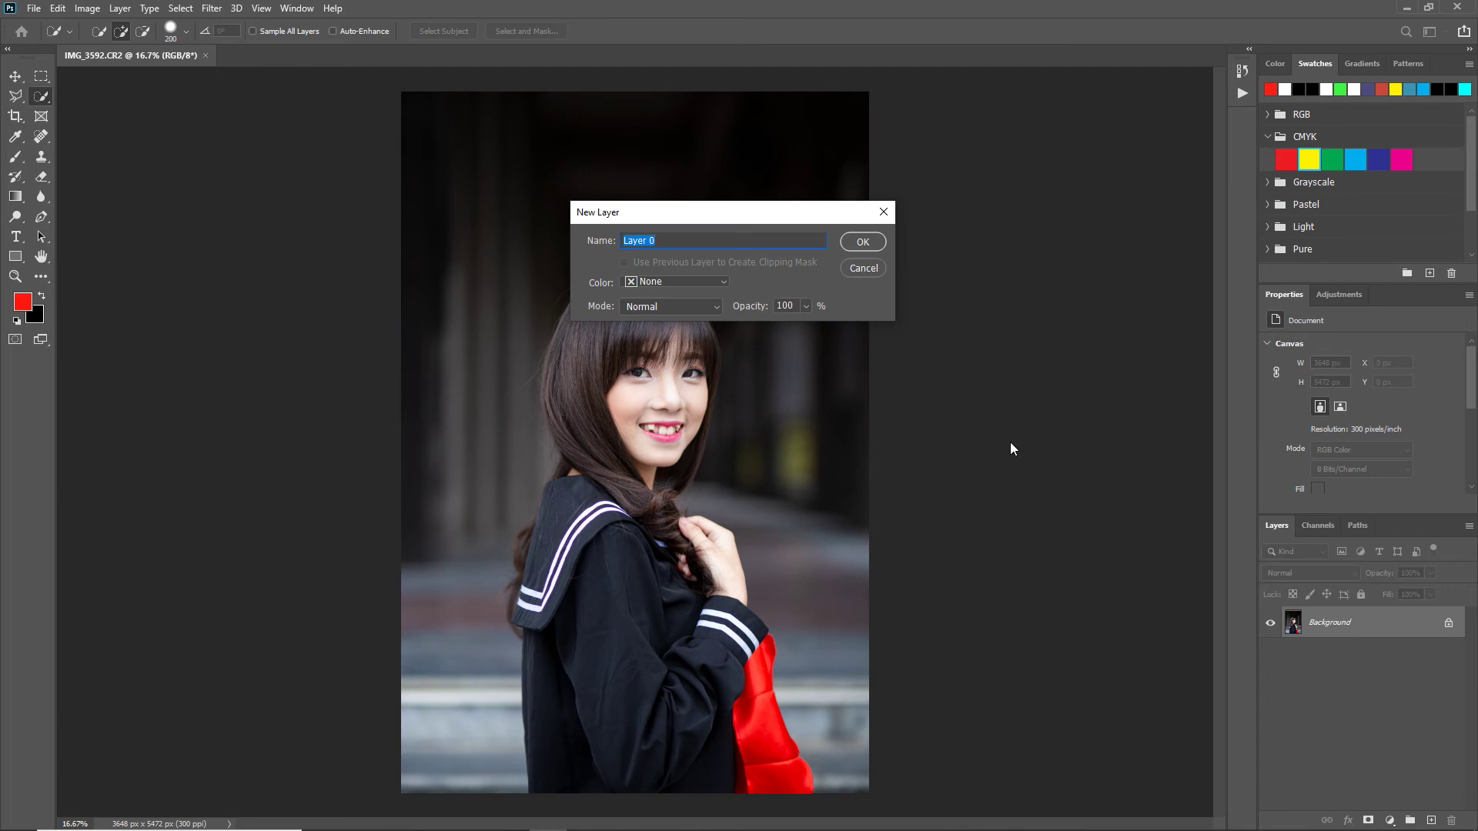
{"action": "key", "text": "Return"}
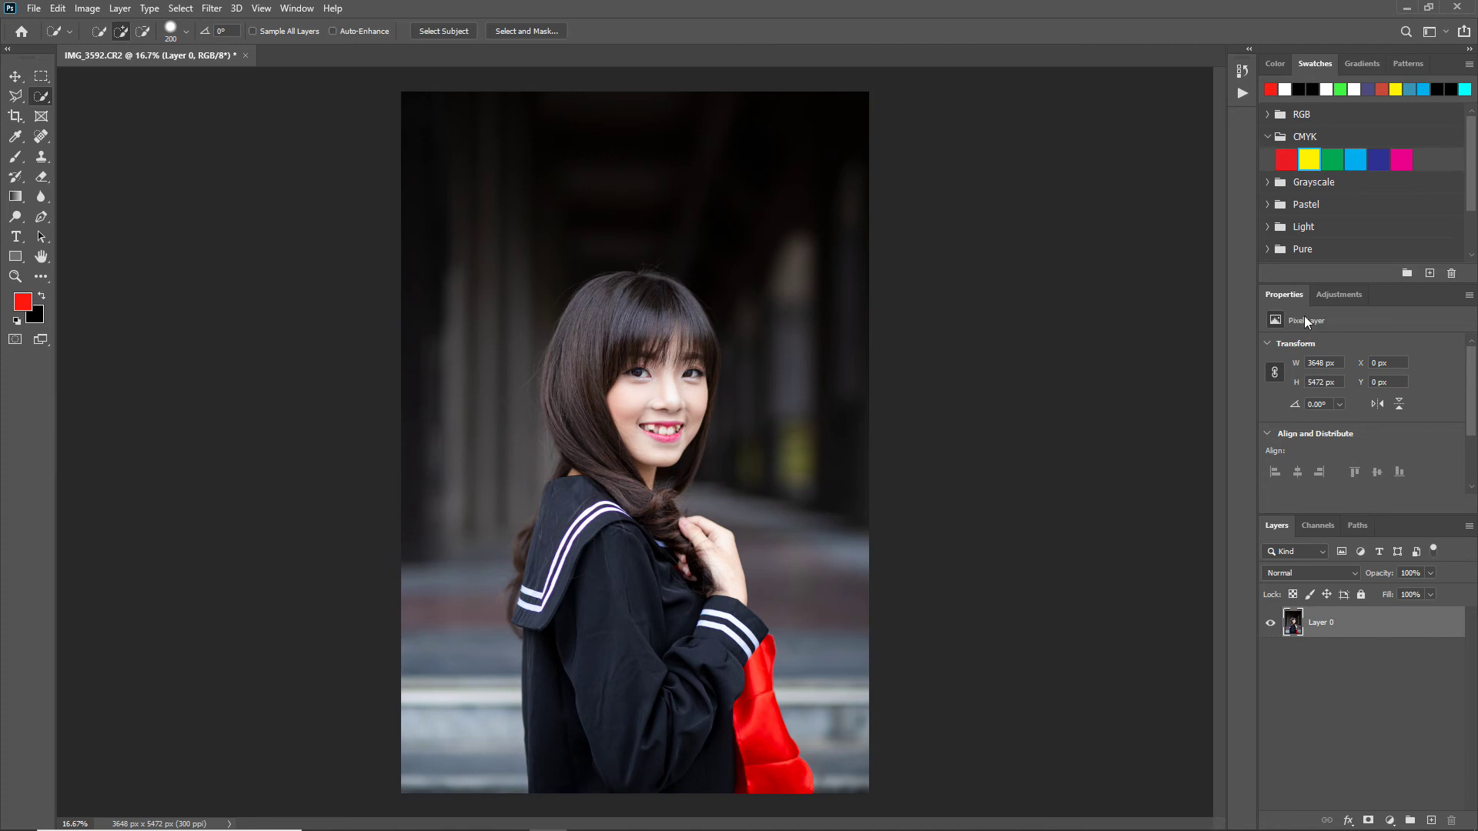
Show the Adjustments panel and briefly view the fill or adjustment layer menu
{"action": "left_click", "coordinate": [1338, 295]}
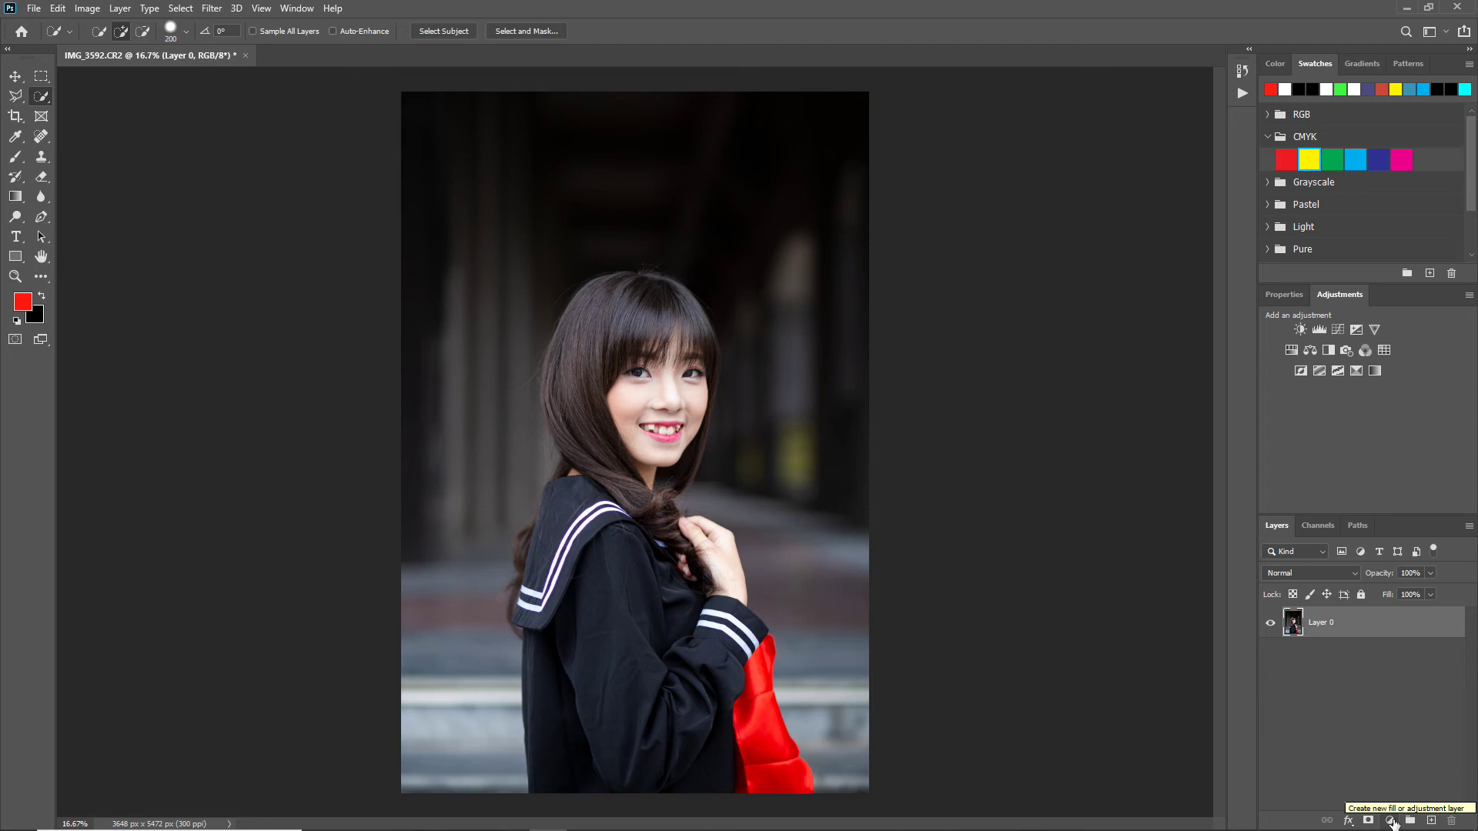
{"action": "left_click", "coordinate": [1390, 820]}
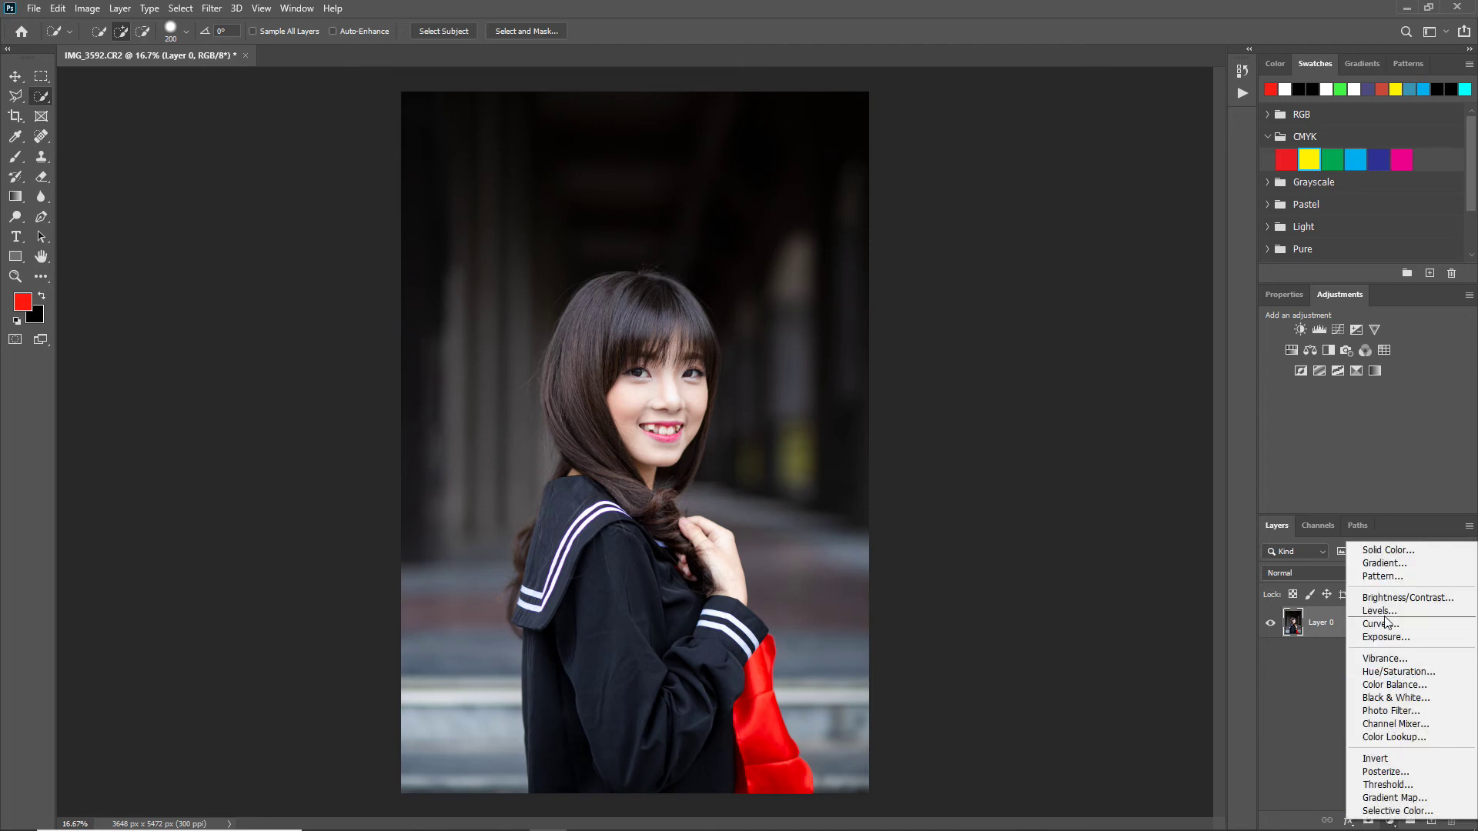
{"action": "left_click", "coordinate": [1346, 443]}
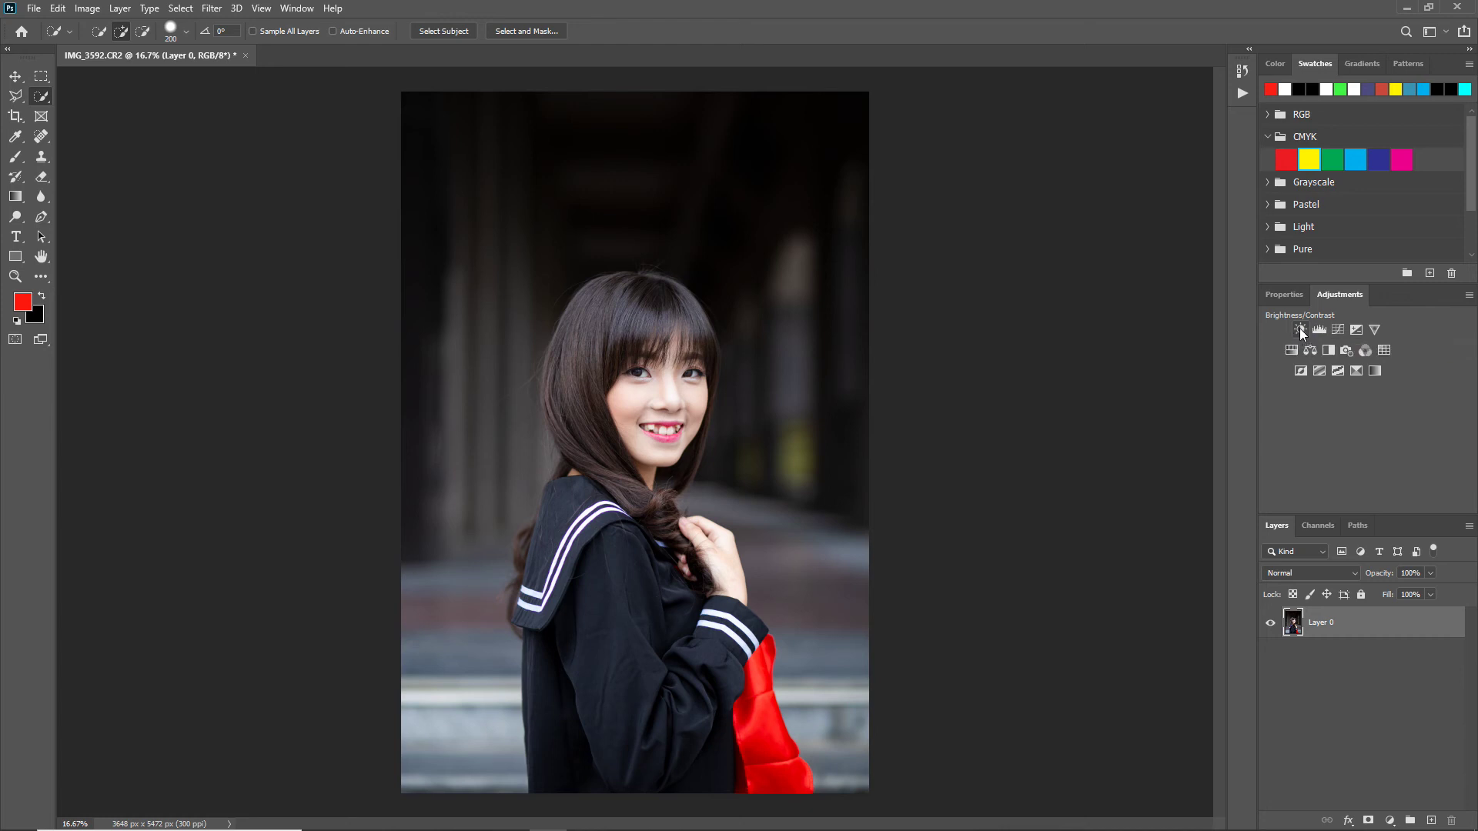
Add a Brightness/Contrast layer, test both sliders, and leave Brightness and Contrast at 0
{"action": "left_click", "coordinate": [1299, 329]}
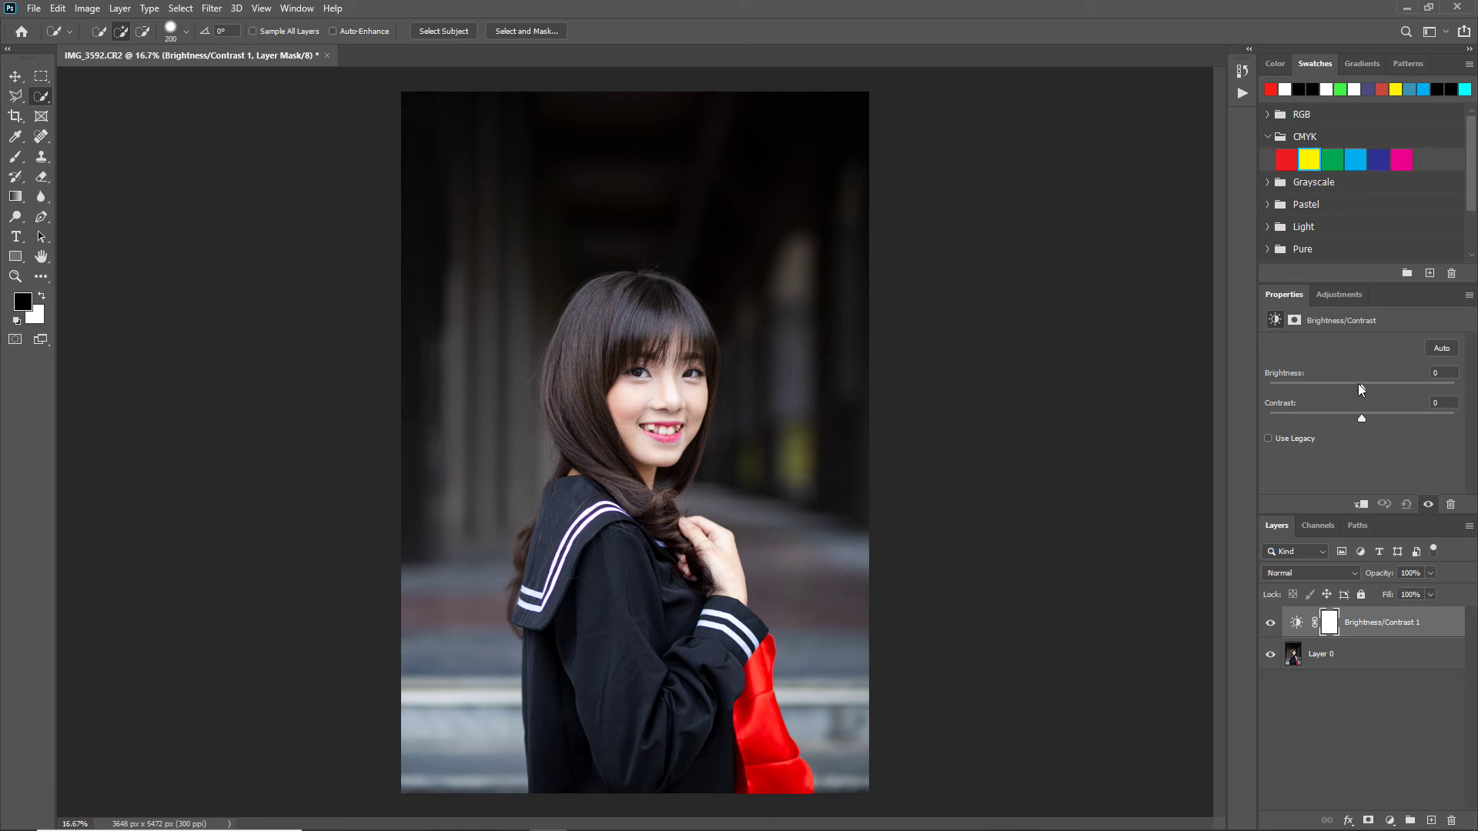
{"action": "mouse_move", "coordinate": [1359, 384]}
{"action": "left_mouse_down"}
{"action": "mouse_move", "coordinate": [1399, 388]}
{"action": "mouse_move", "coordinate": [1340, 390]}
{"action": "left_mouse_up"}
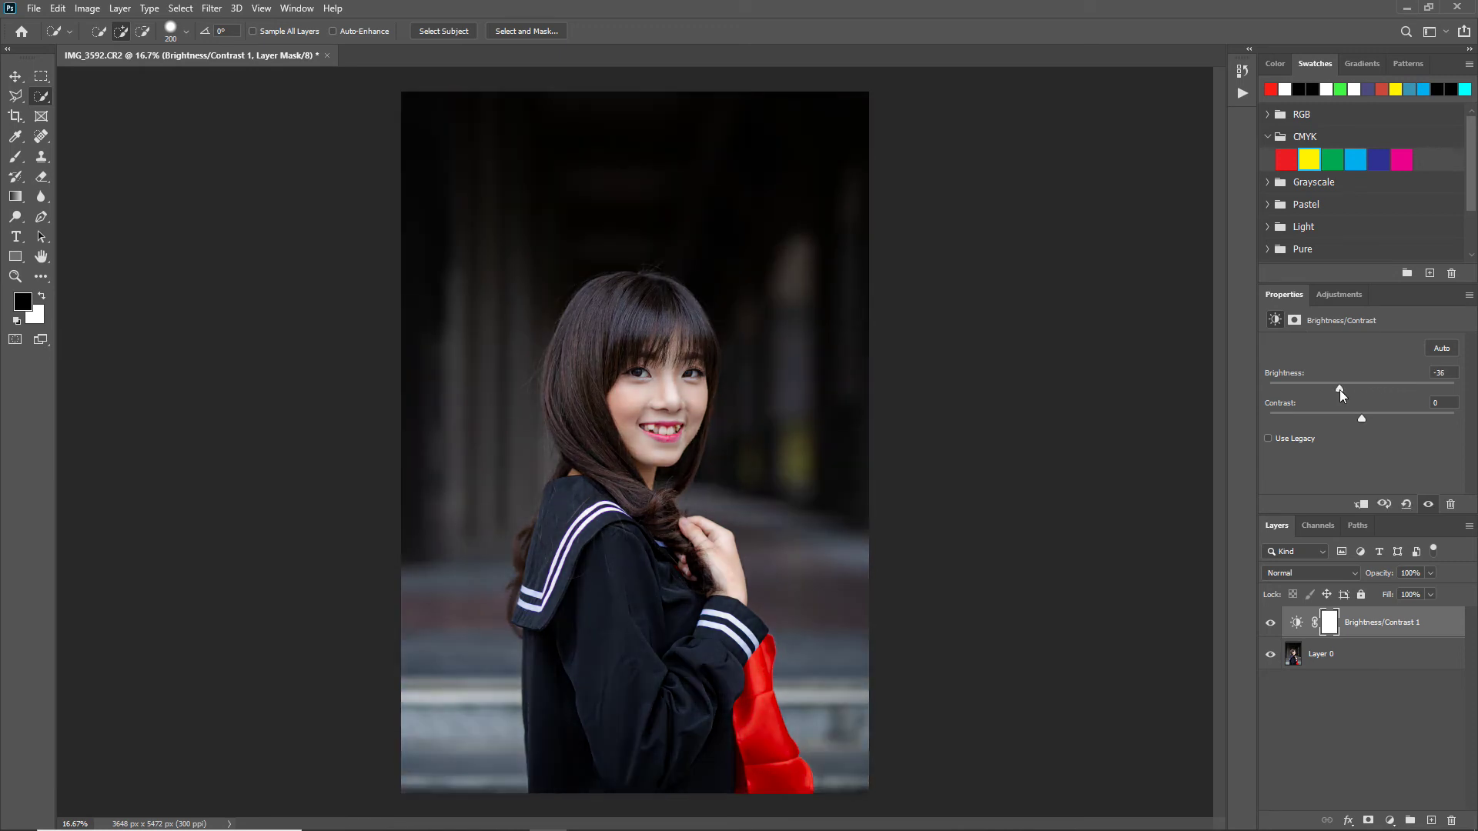
{"action": "left_click_drag", "start_coordinate": [1345, 391], "coordinate": [1367, 388]}
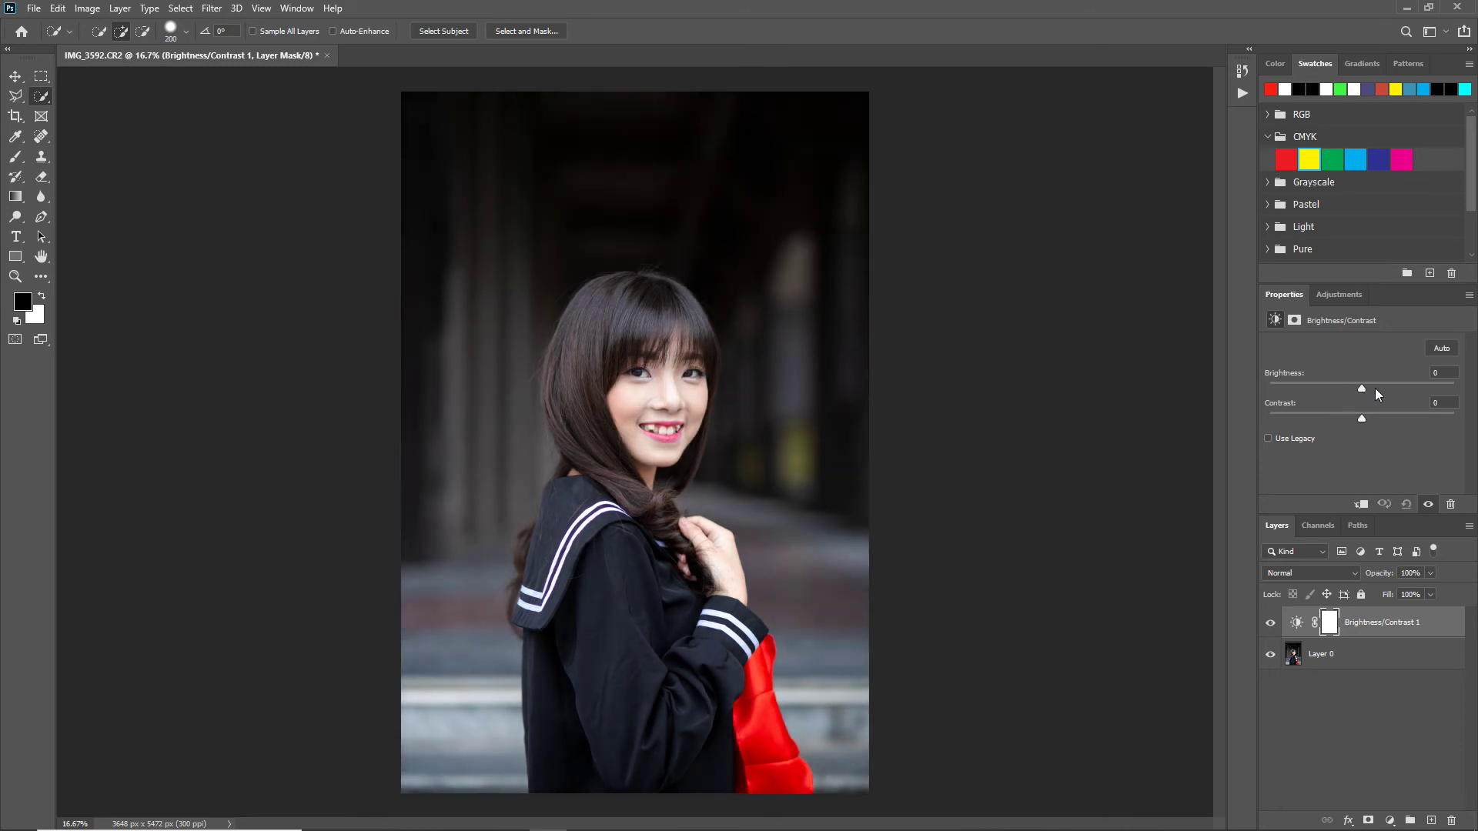
{"action": "left_click", "coordinate": [1284, 376]}
{"action": "left_click_drag", "start_coordinate": [1361, 418], "coordinate": [1399, 415]}
{"action": "left_click_drag", "start_coordinate": [1284, 406], "coordinate": [1280, 406]}
Switch between Brightness/Contrast 1 and Layer 0, then open Image > Adjustments with Layer 0 active
{"action": "left_click", "coordinate": [1320, 692]}
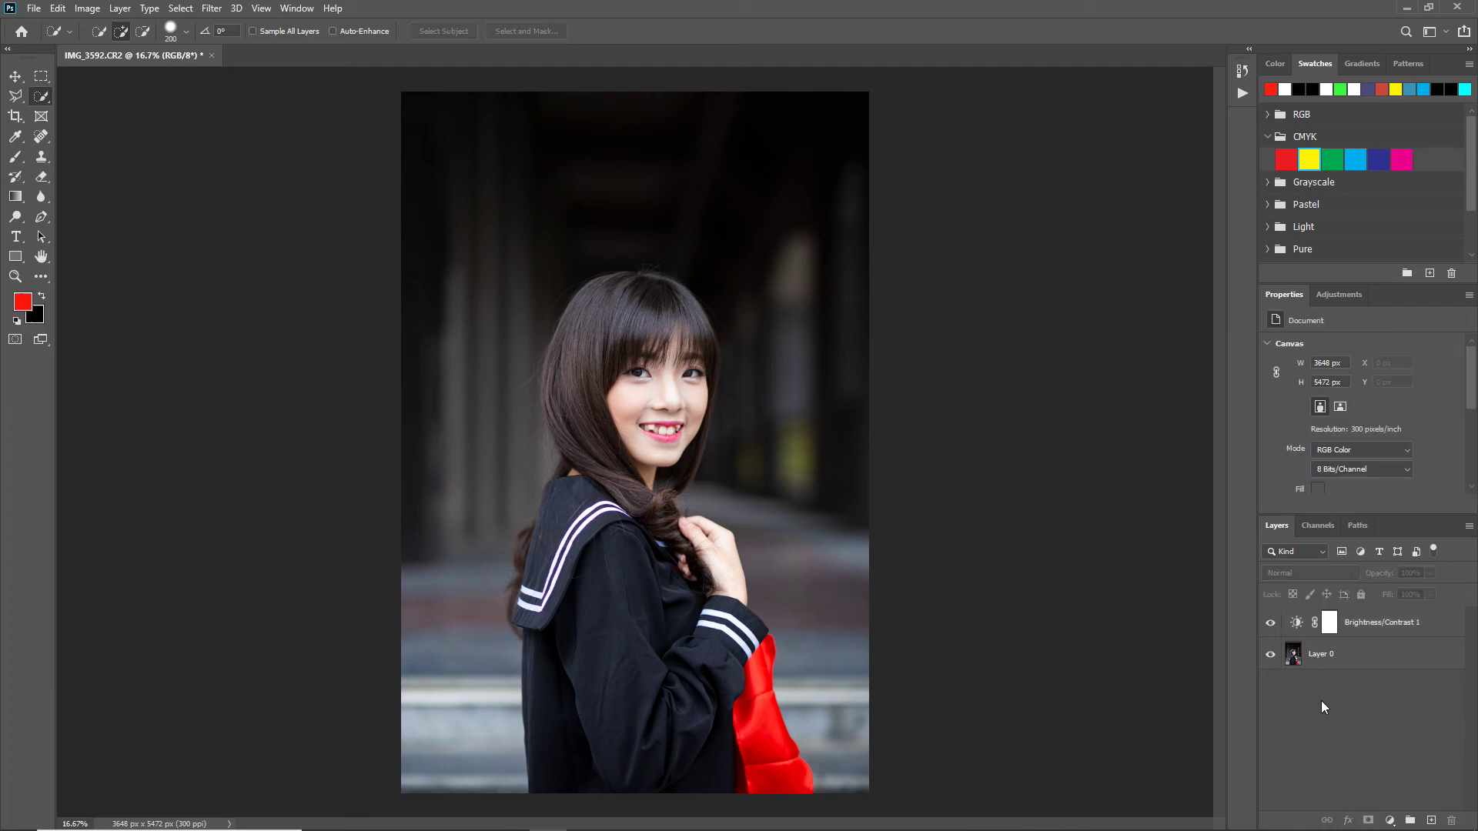
{"action": "left_click", "coordinate": [1365, 628]}
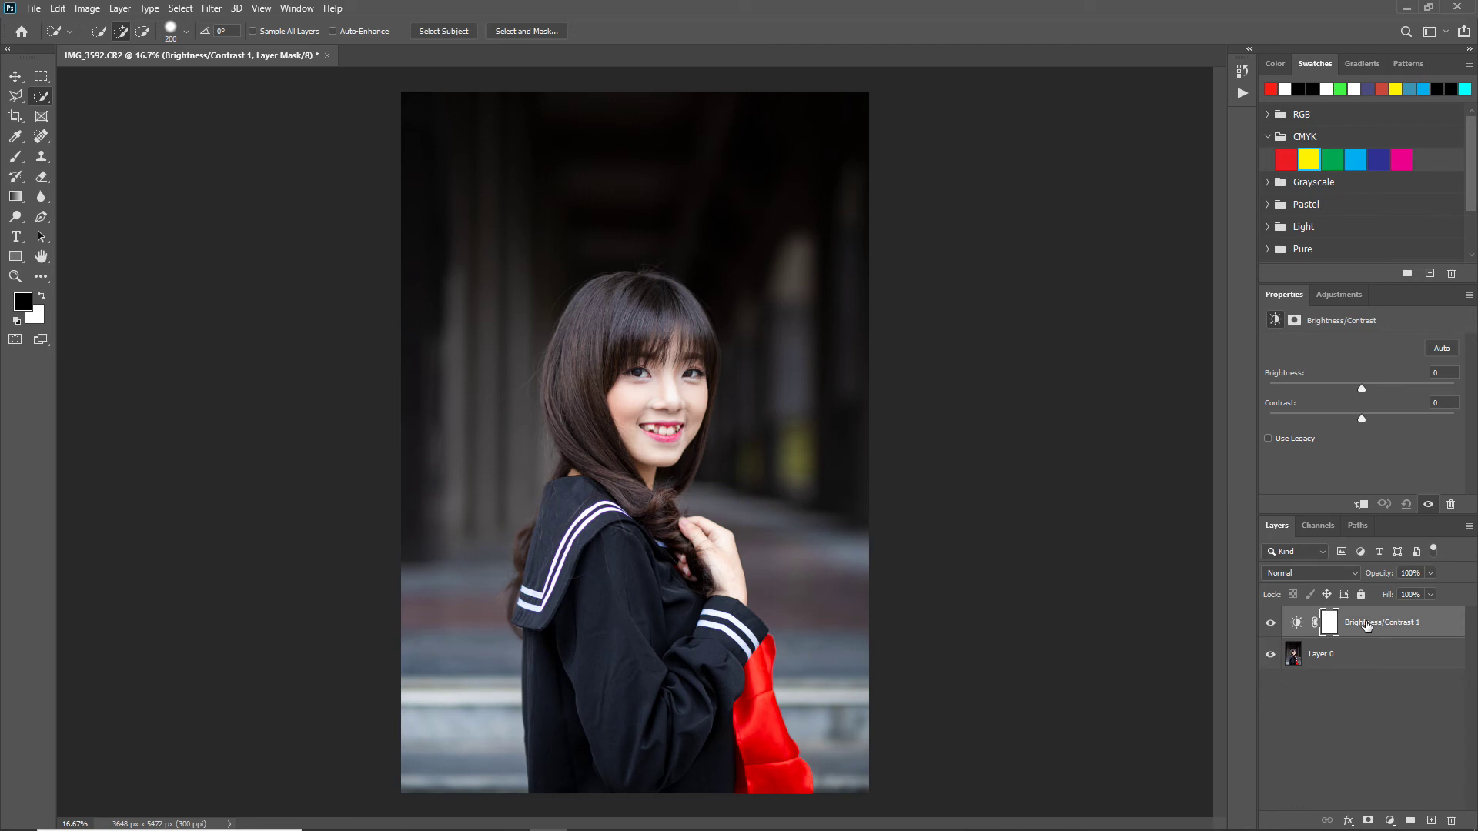
{"action": "left_click", "coordinate": [1328, 659]}
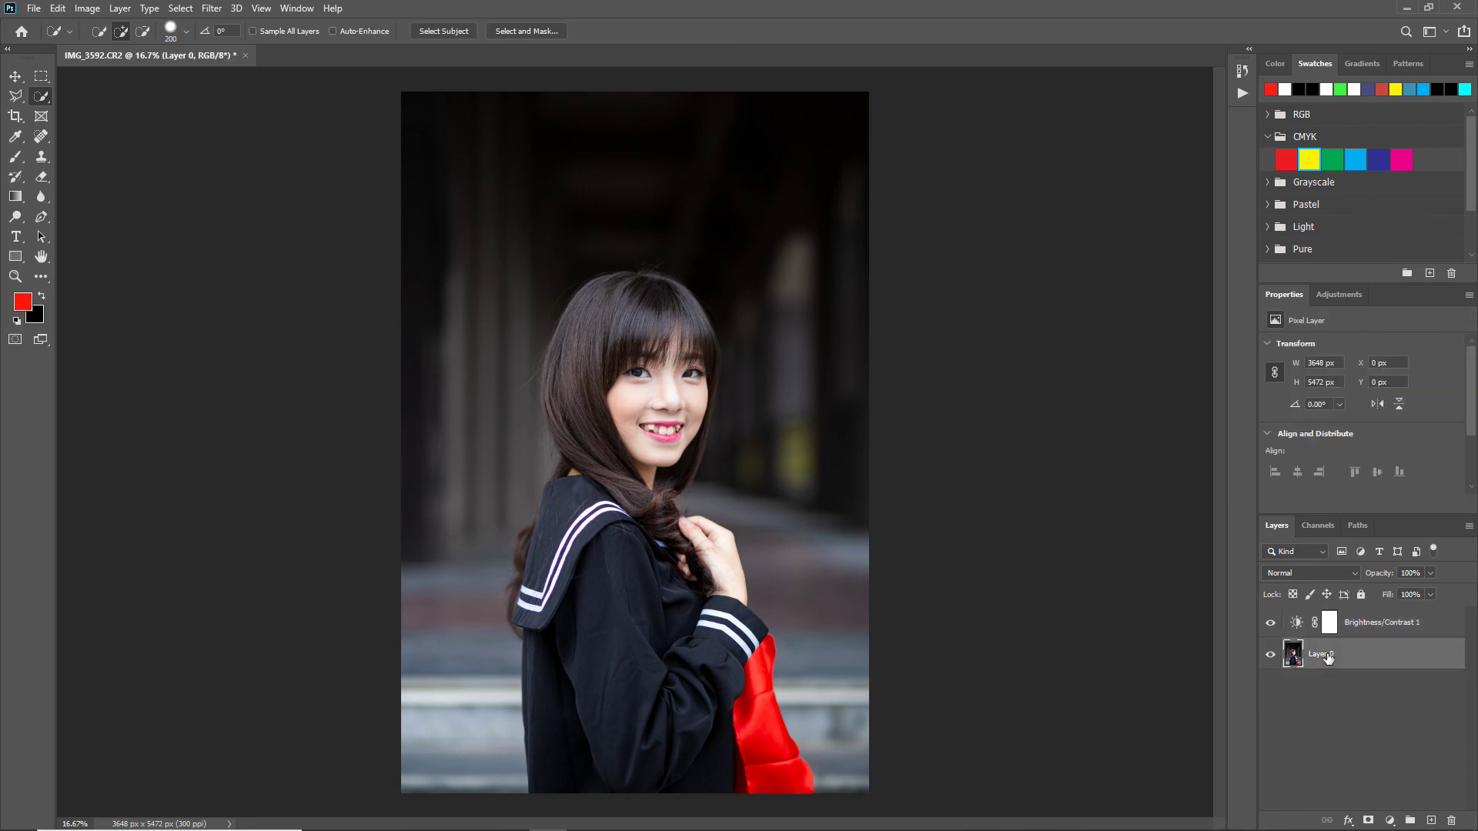
{"action": "left_click", "coordinate": [1368, 629]}
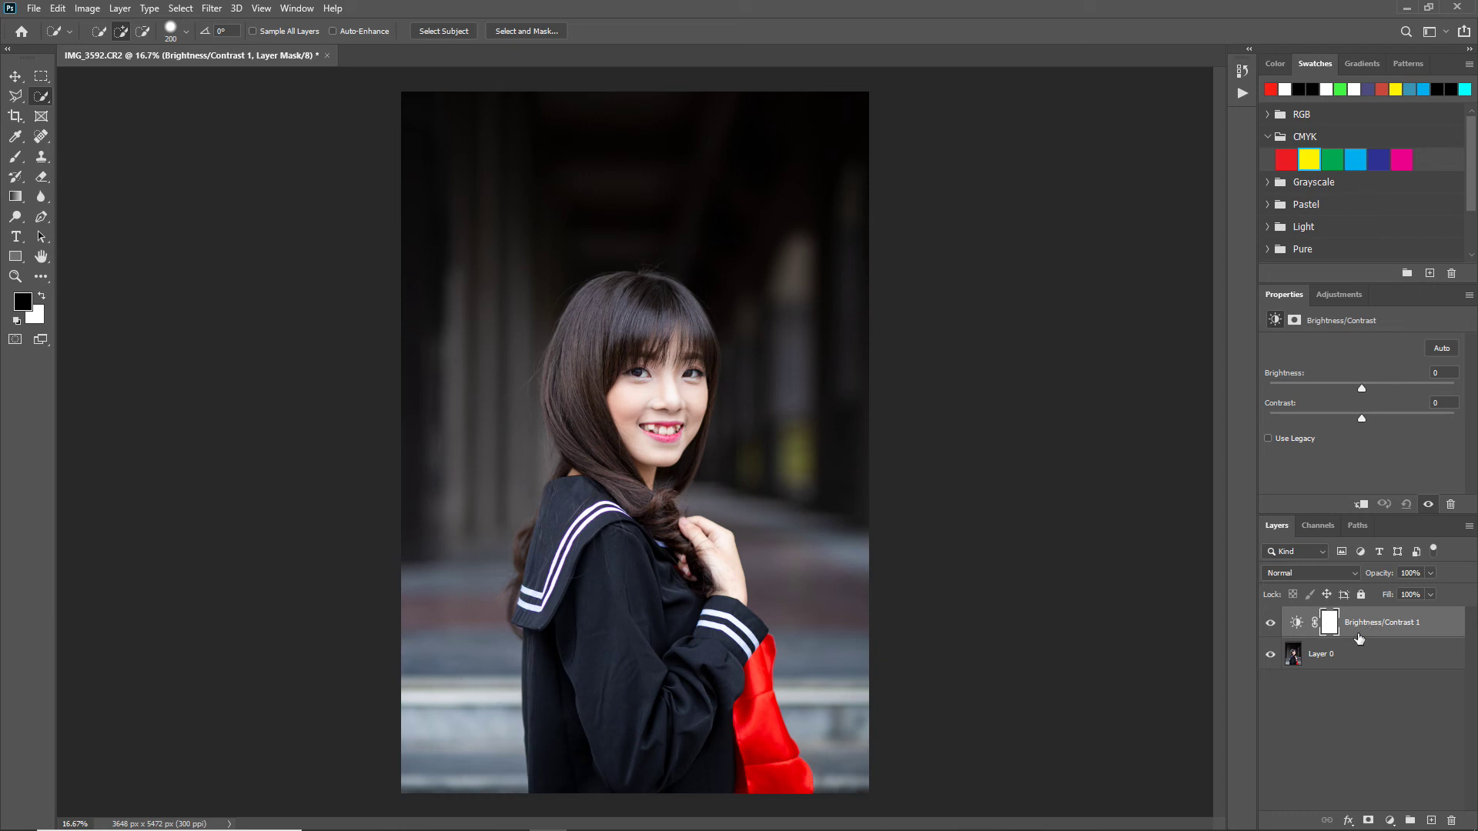
{"action": "left_click", "coordinate": [1343, 658]}
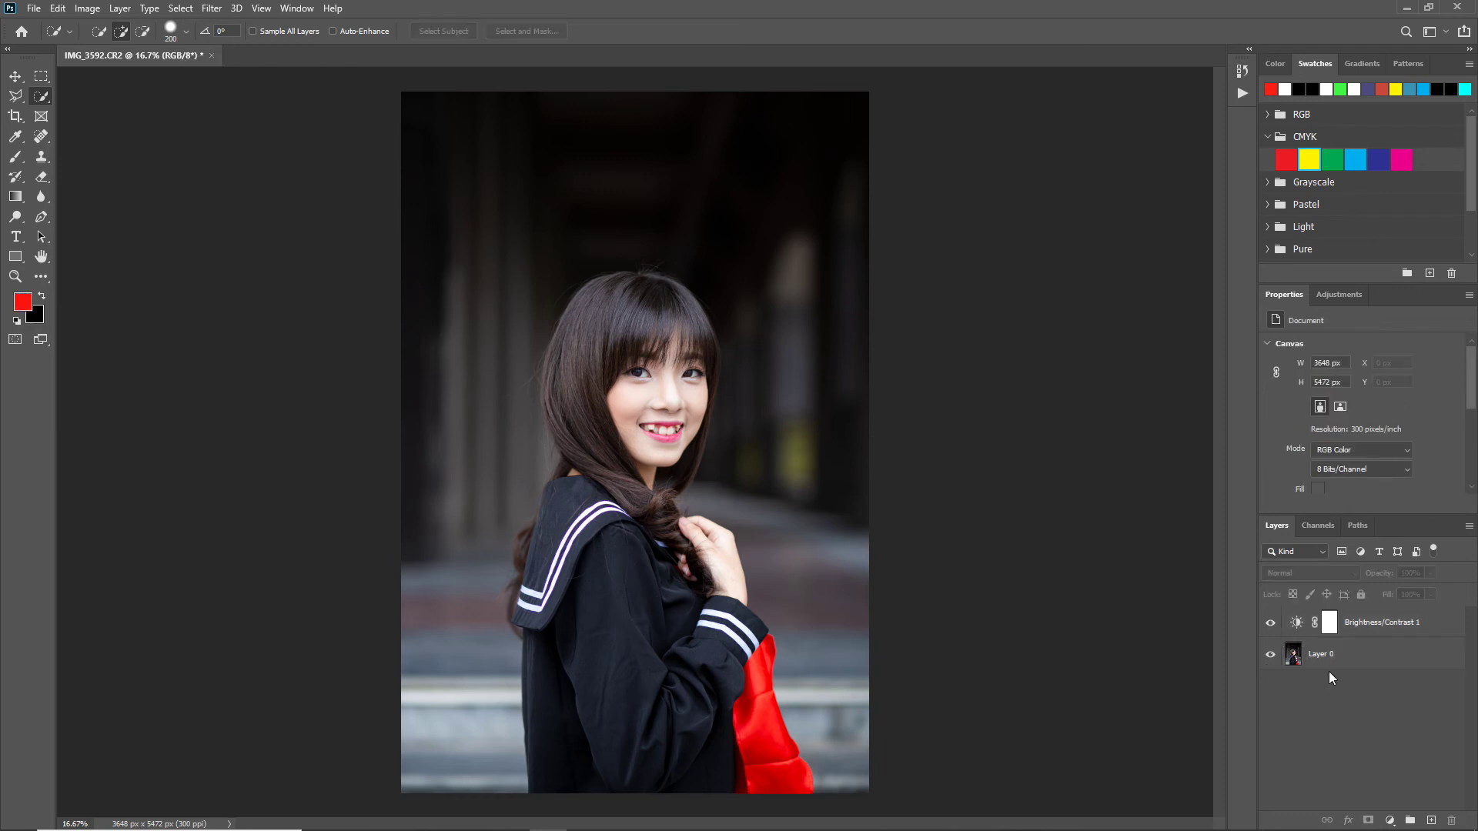
{"action": "left_click", "coordinate": [87, 7]}
{"action": "mouse_move", "coordinate": [111, 47]}
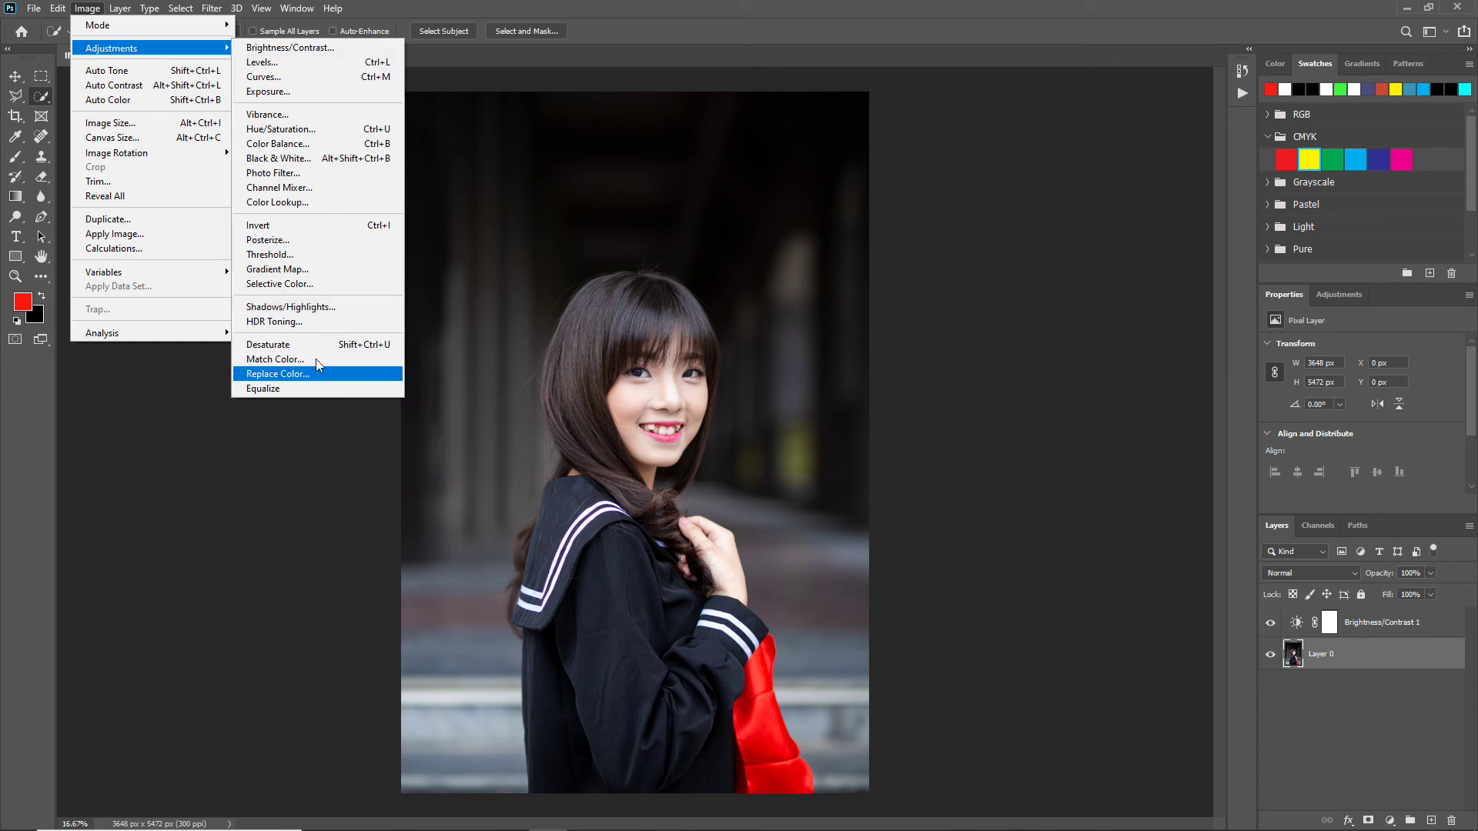
Show the Adjustments panel, revisit the Image menu, and briefly view the History panel
{"action": "left_click", "coordinate": [1336, 295]}
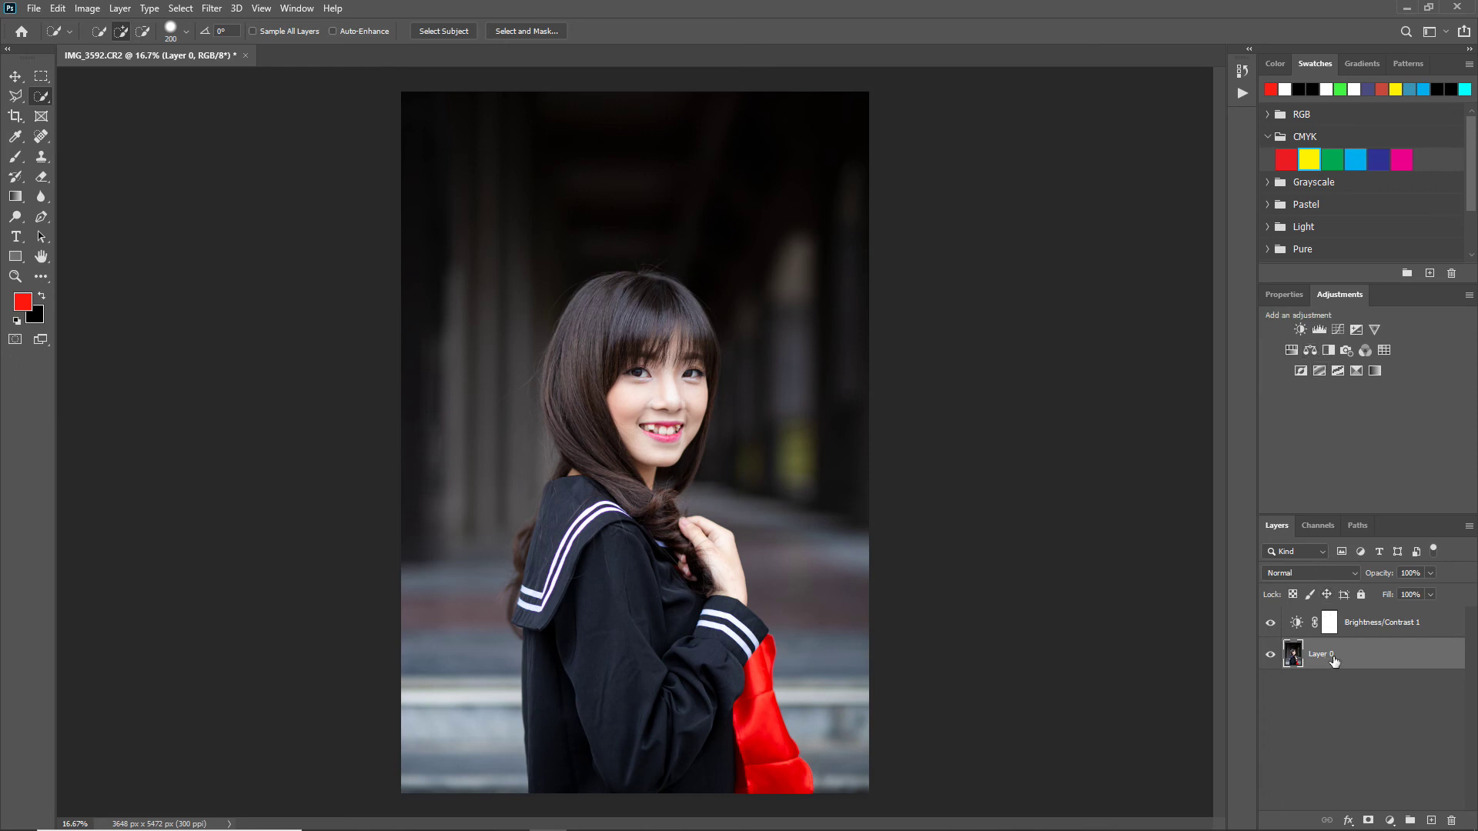
{"action": "left_click", "coordinate": [87, 8]}
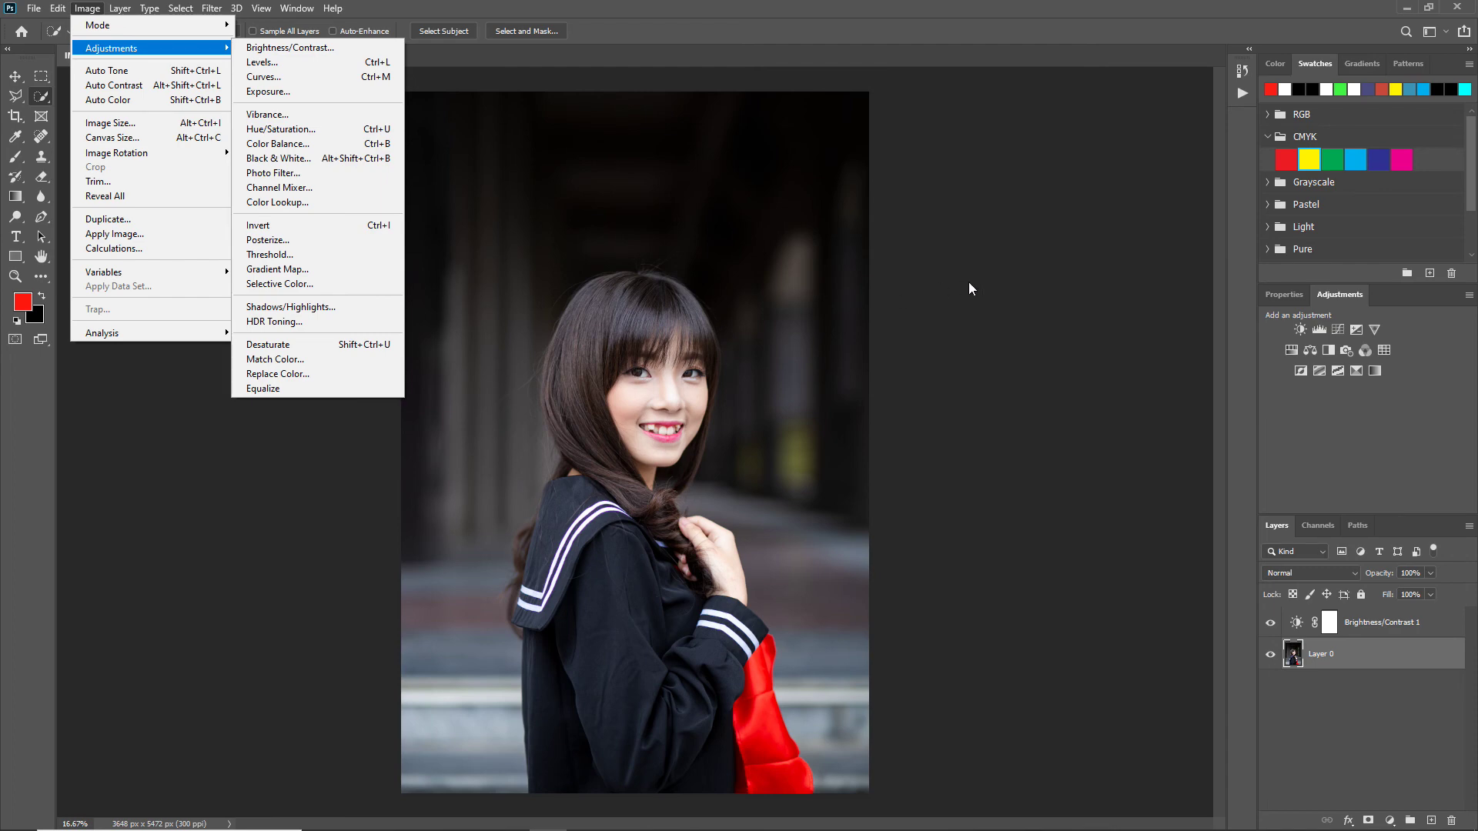
{"action": "left_click", "coordinate": [1238, 71]}
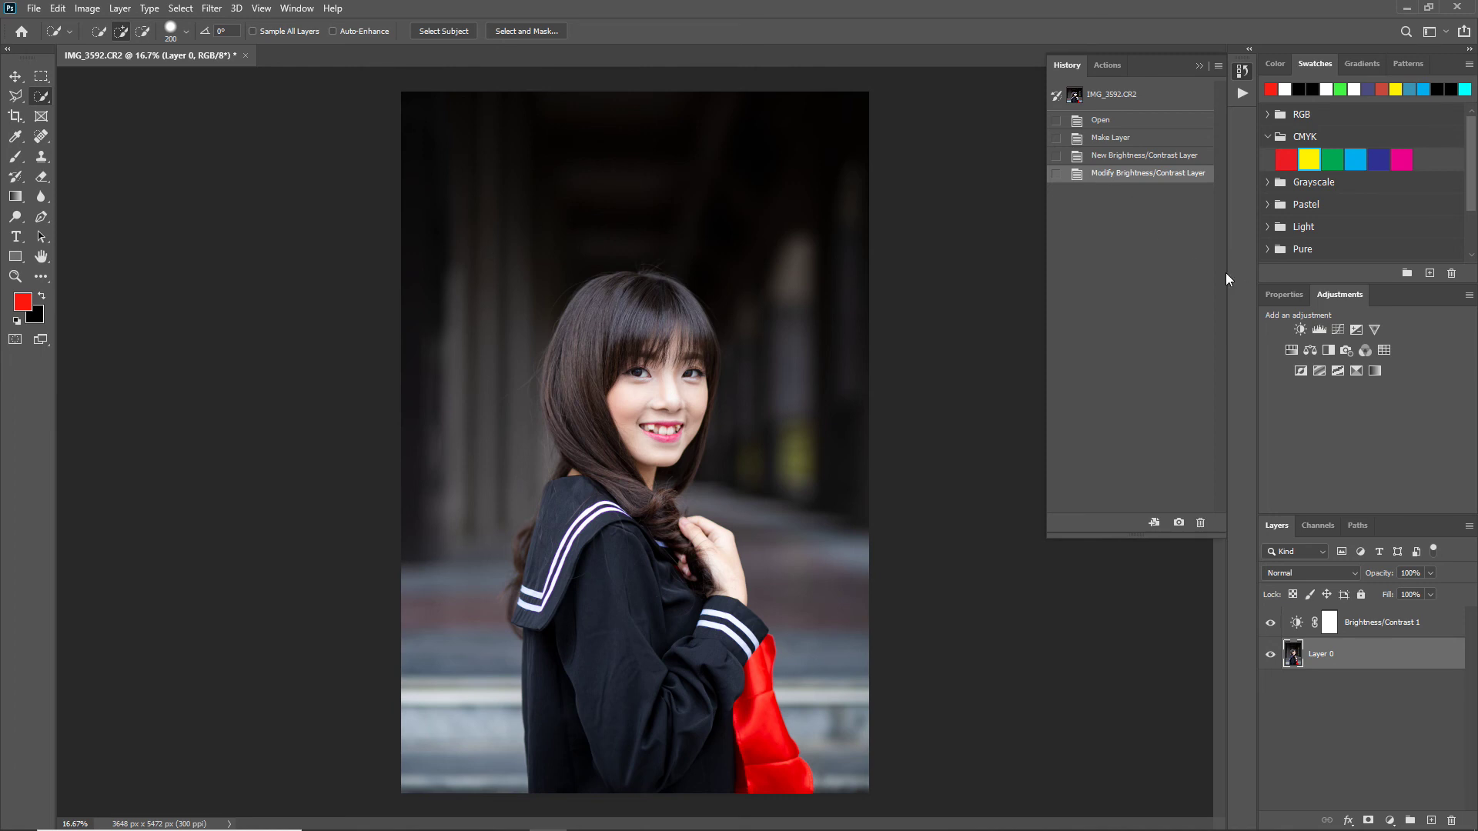
{"action": "left_click", "coordinate": [1292, 709]}
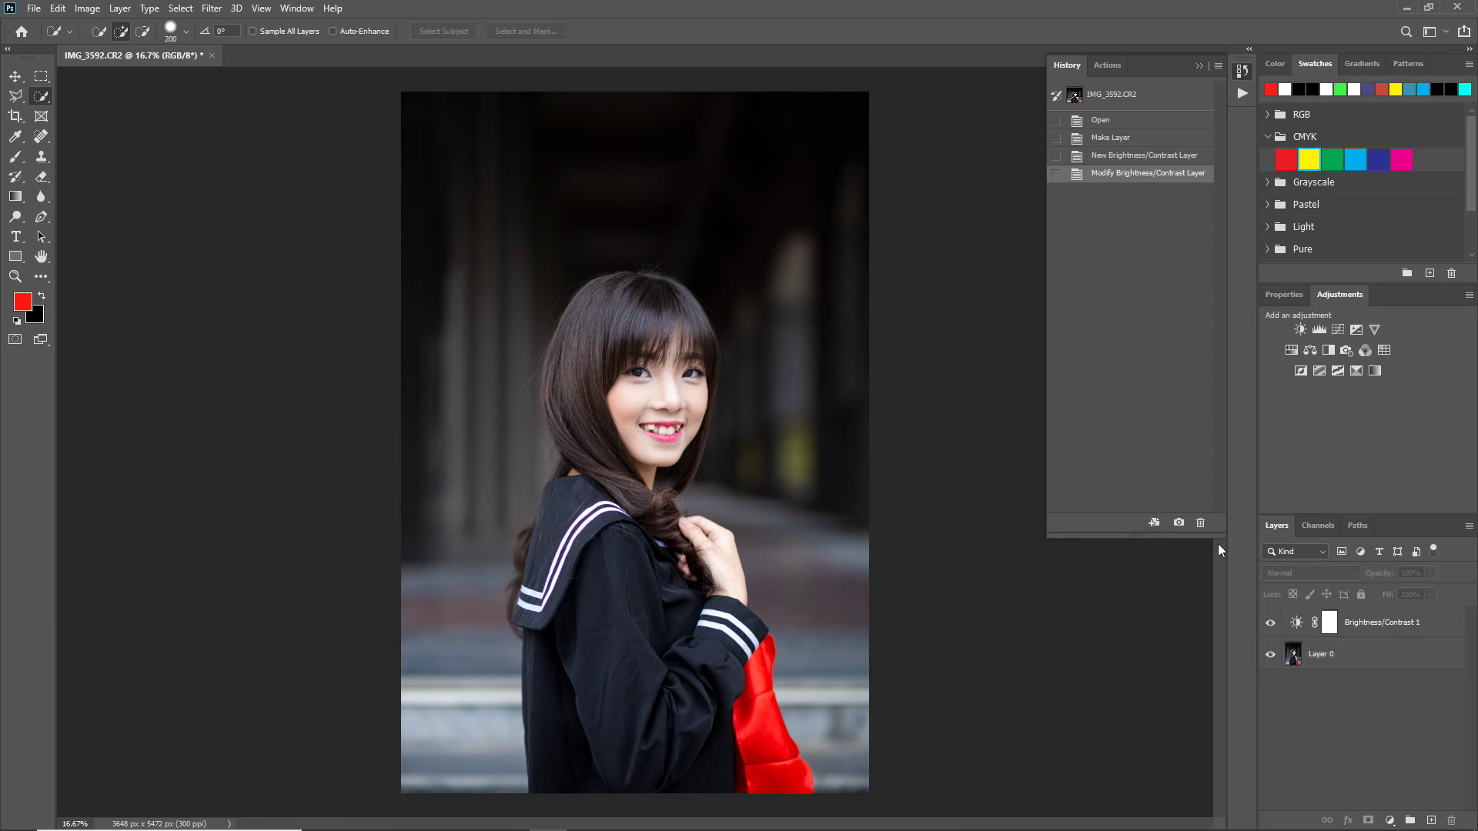
{"action": "left_click", "coordinate": [1198, 66]}
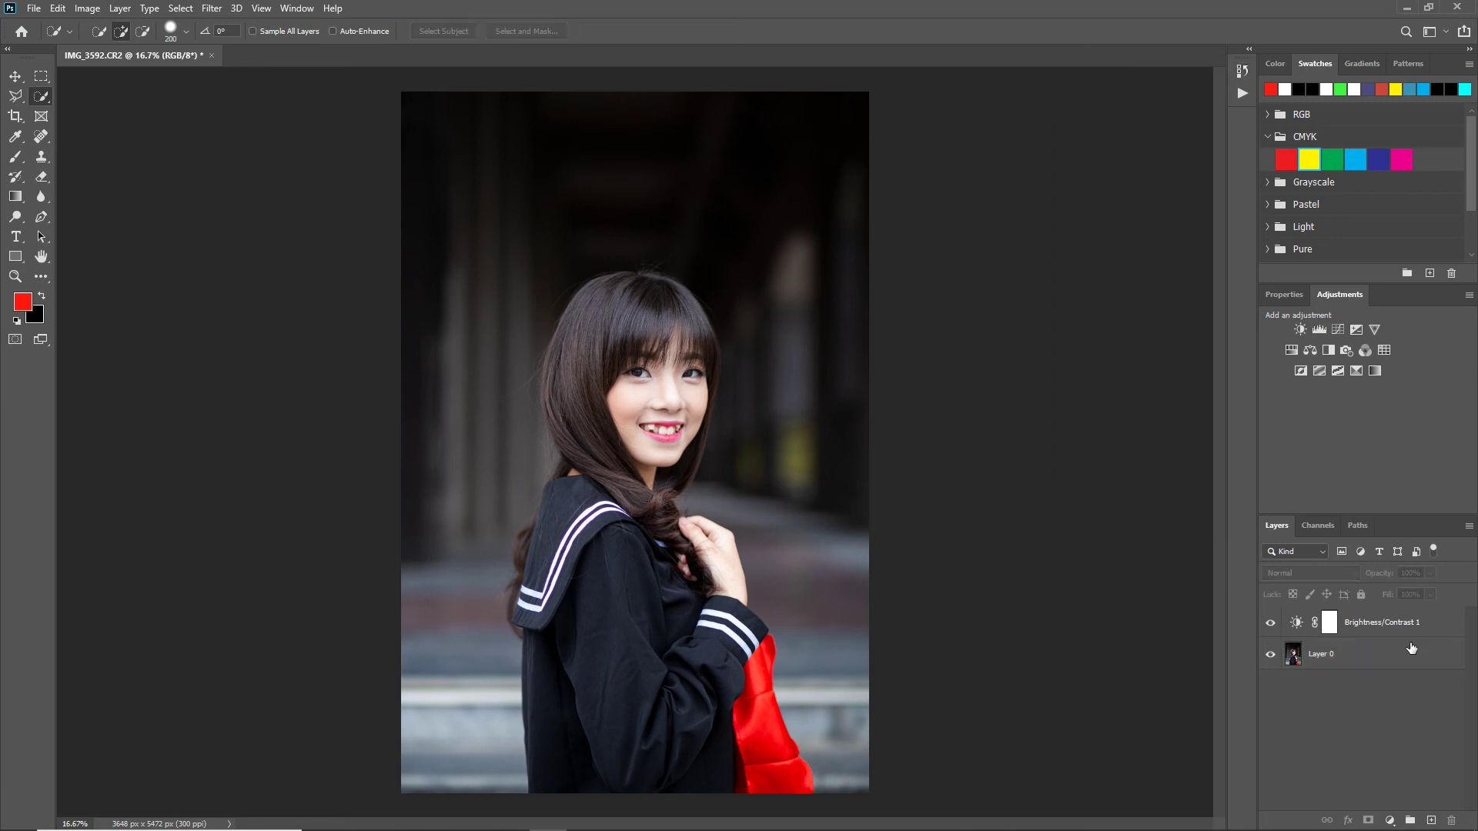
Select Brightness/Contrast 1, then open and dismiss the adjustment-layer and Image menus
{"action": "left_click", "coordinate": [1363, 631]}
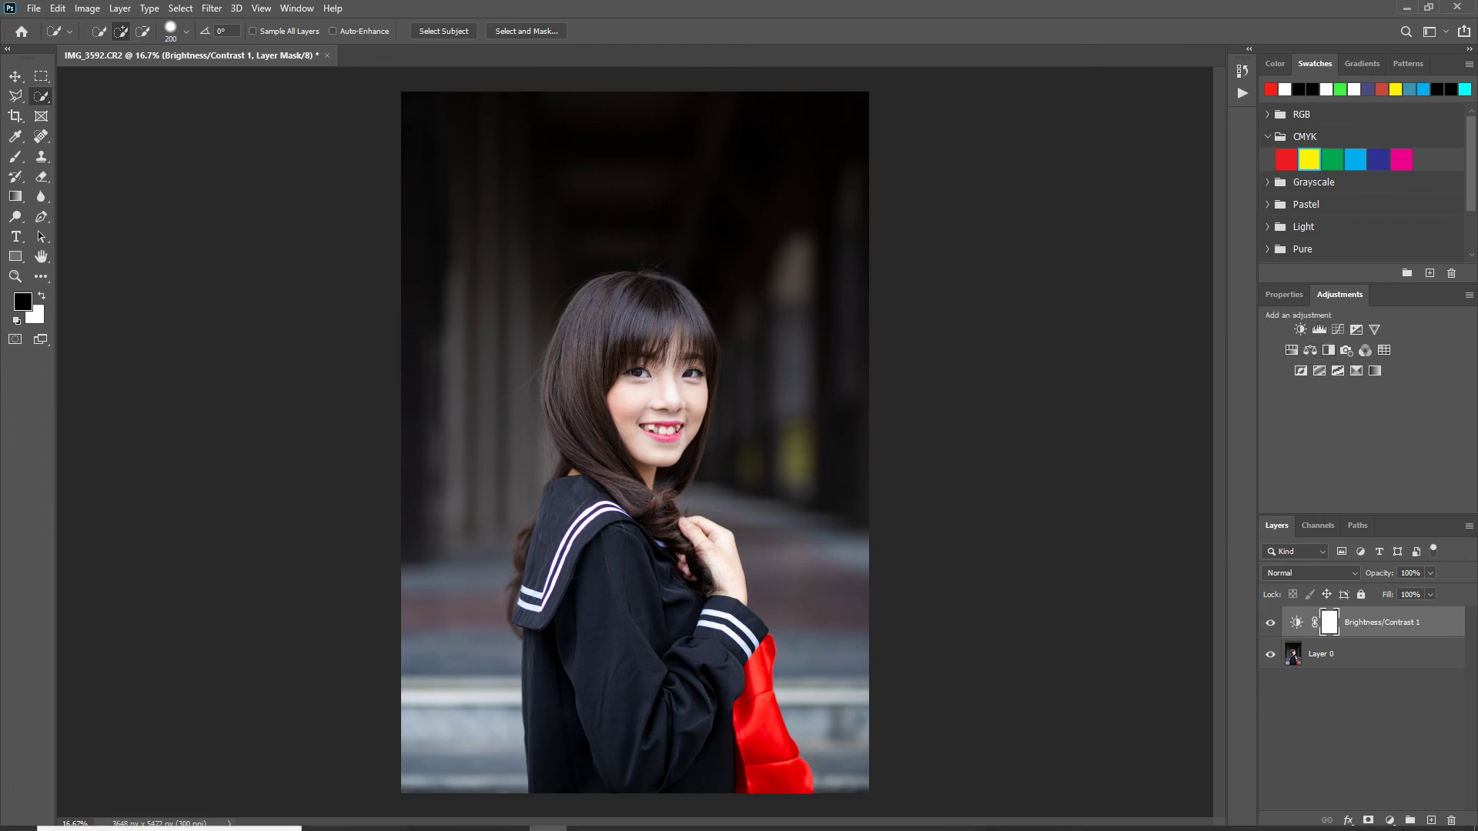
{"action": "left_click", "coordinate": [1389, 775]}
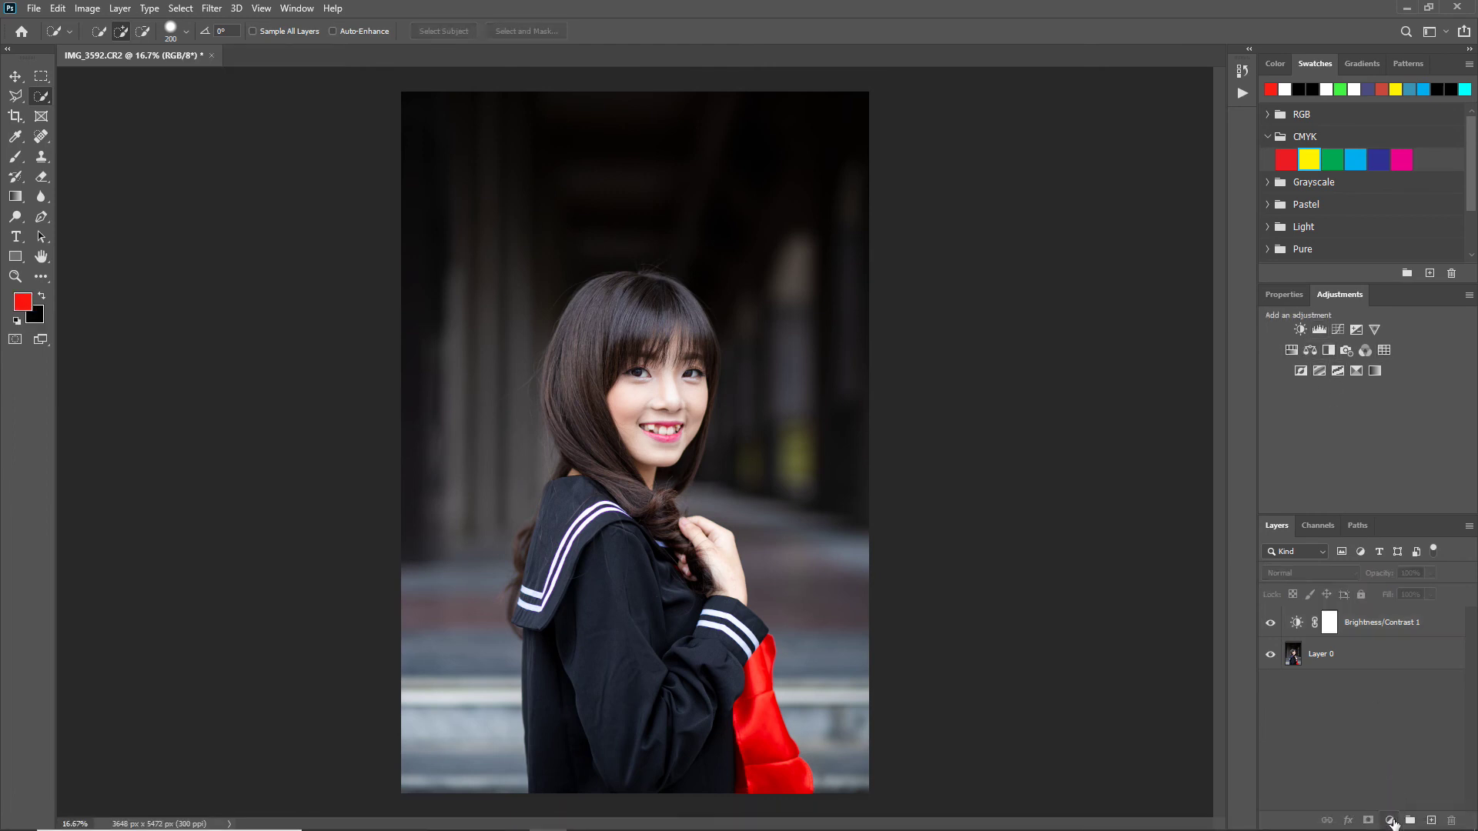
{"action": "left_click", "coordinate": [1392, 820]}
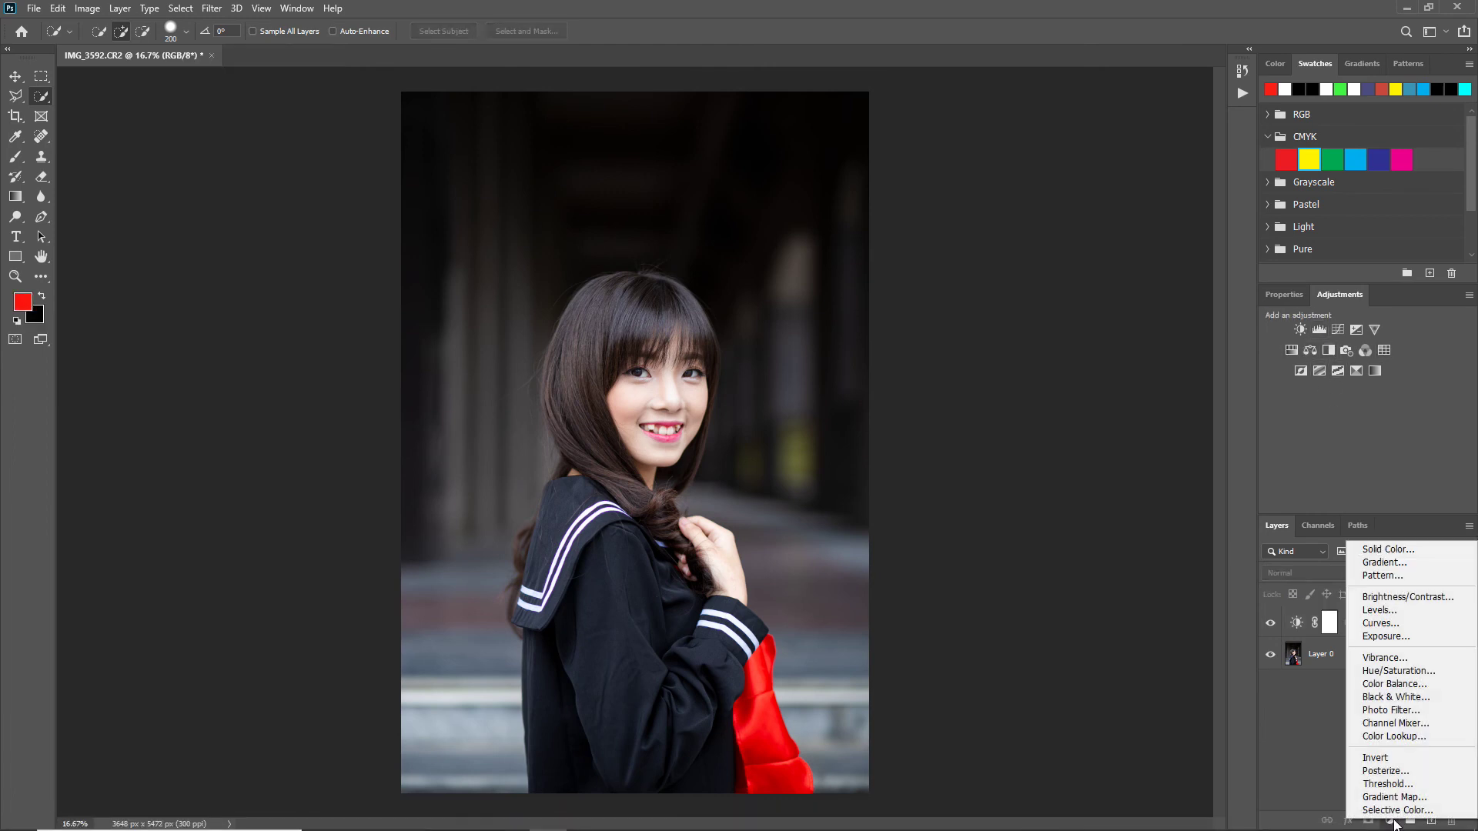
{"action": "left_click", "coordinate": [1289, 739]}
{"action": "left_click", "coordinate": [87, 8]}
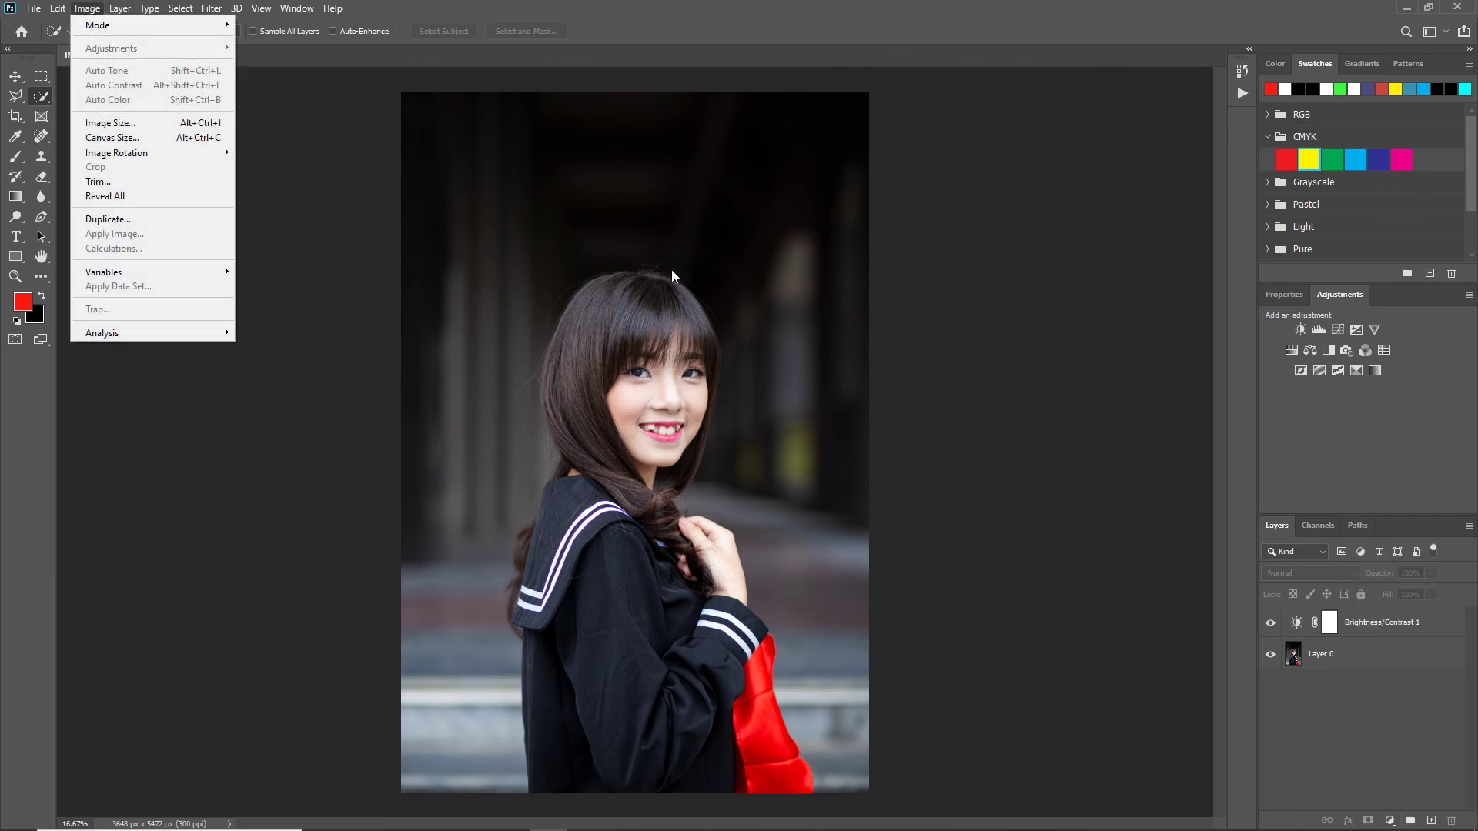
{"action": "left_click", "coordinate": [1338, 690]}
Toggle Brightness/Contrast 1 visibility to compare, then delete that layer
{"action": "left_click", "coordinate": [1377, 628]}
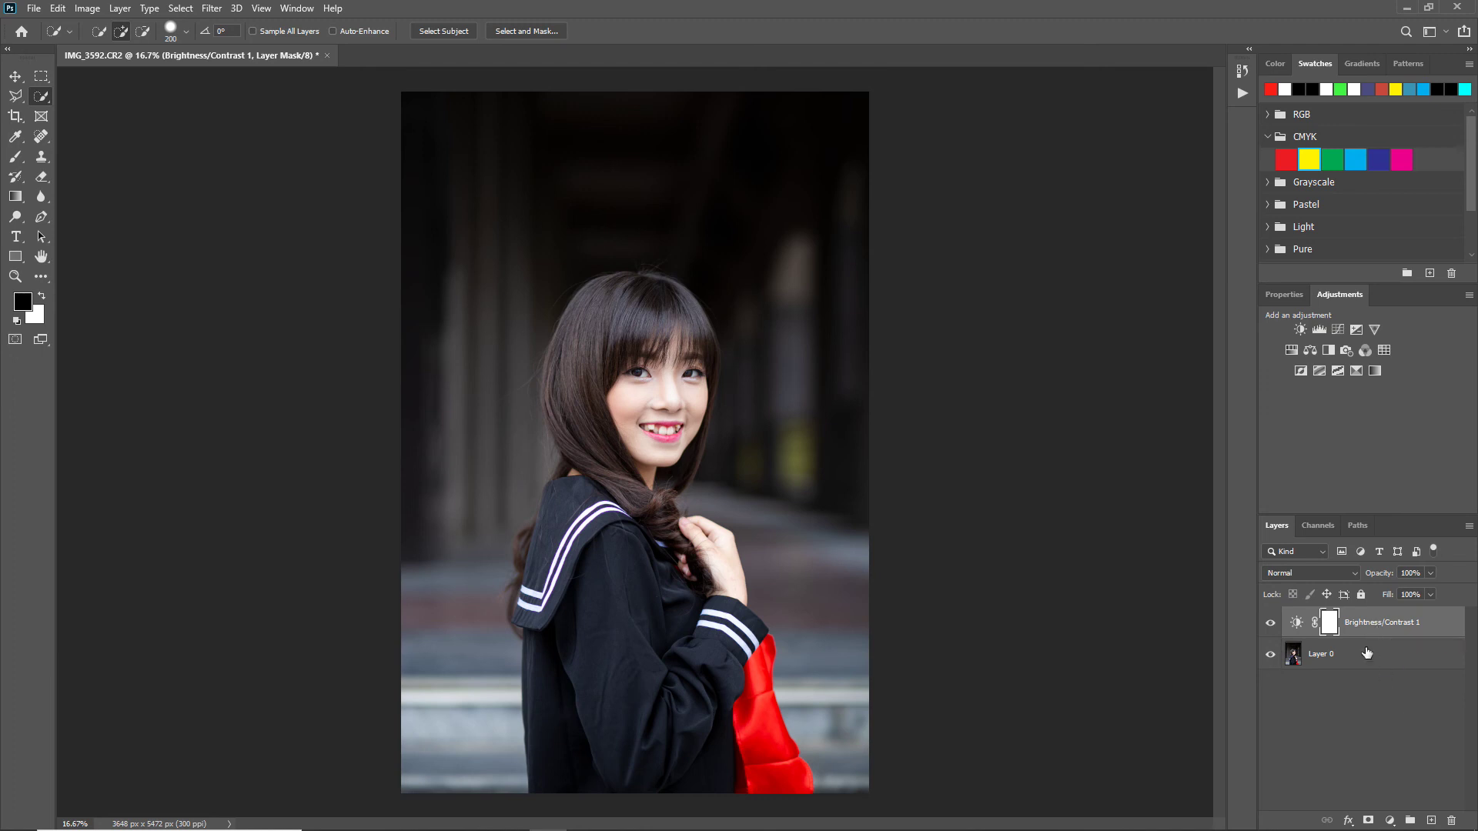
{"action": "left_click", "coordinate": [1271, 626]}
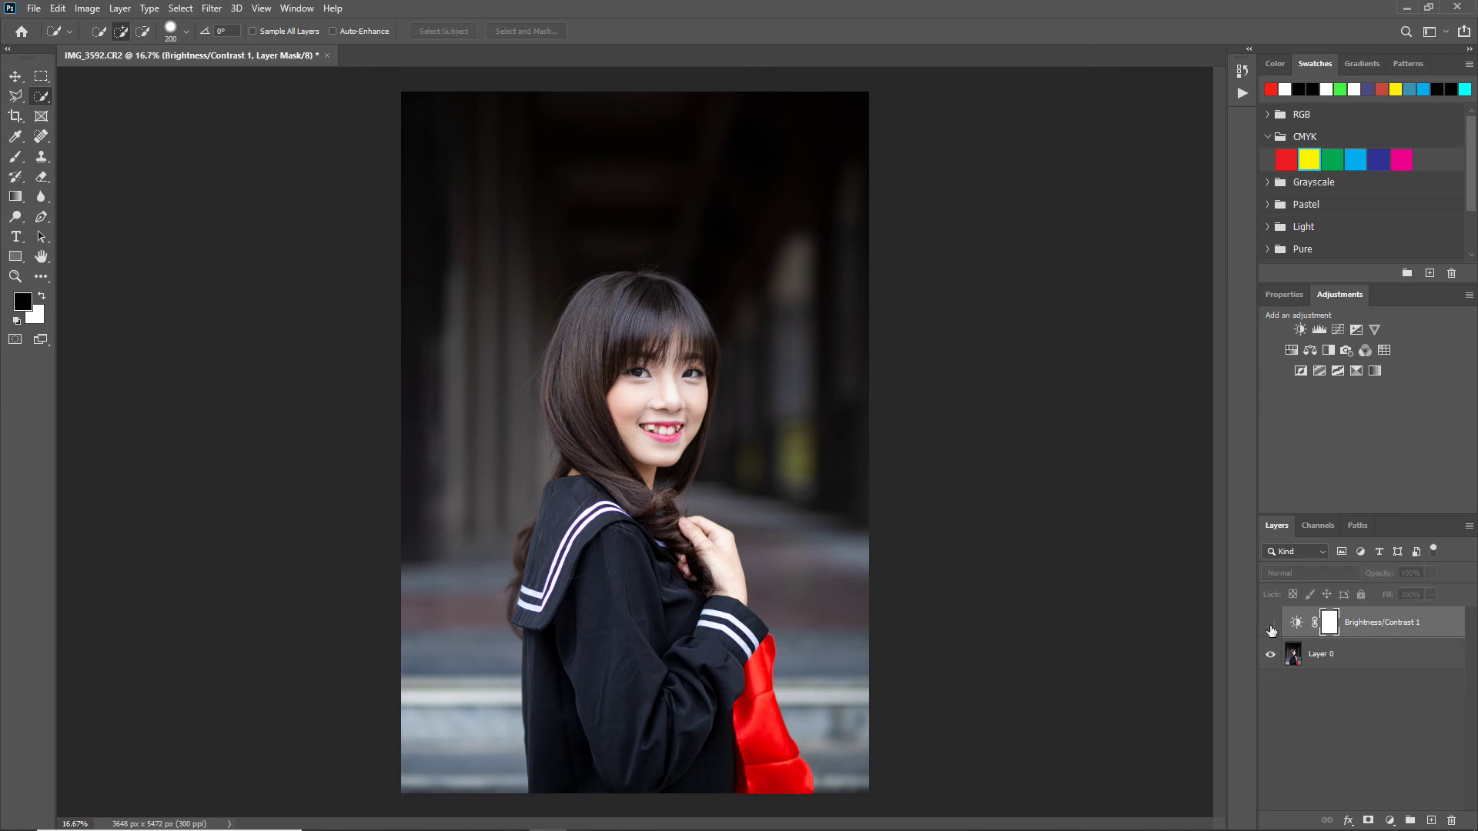
{"action": "left_click", "coordinate": [1271, 626]}
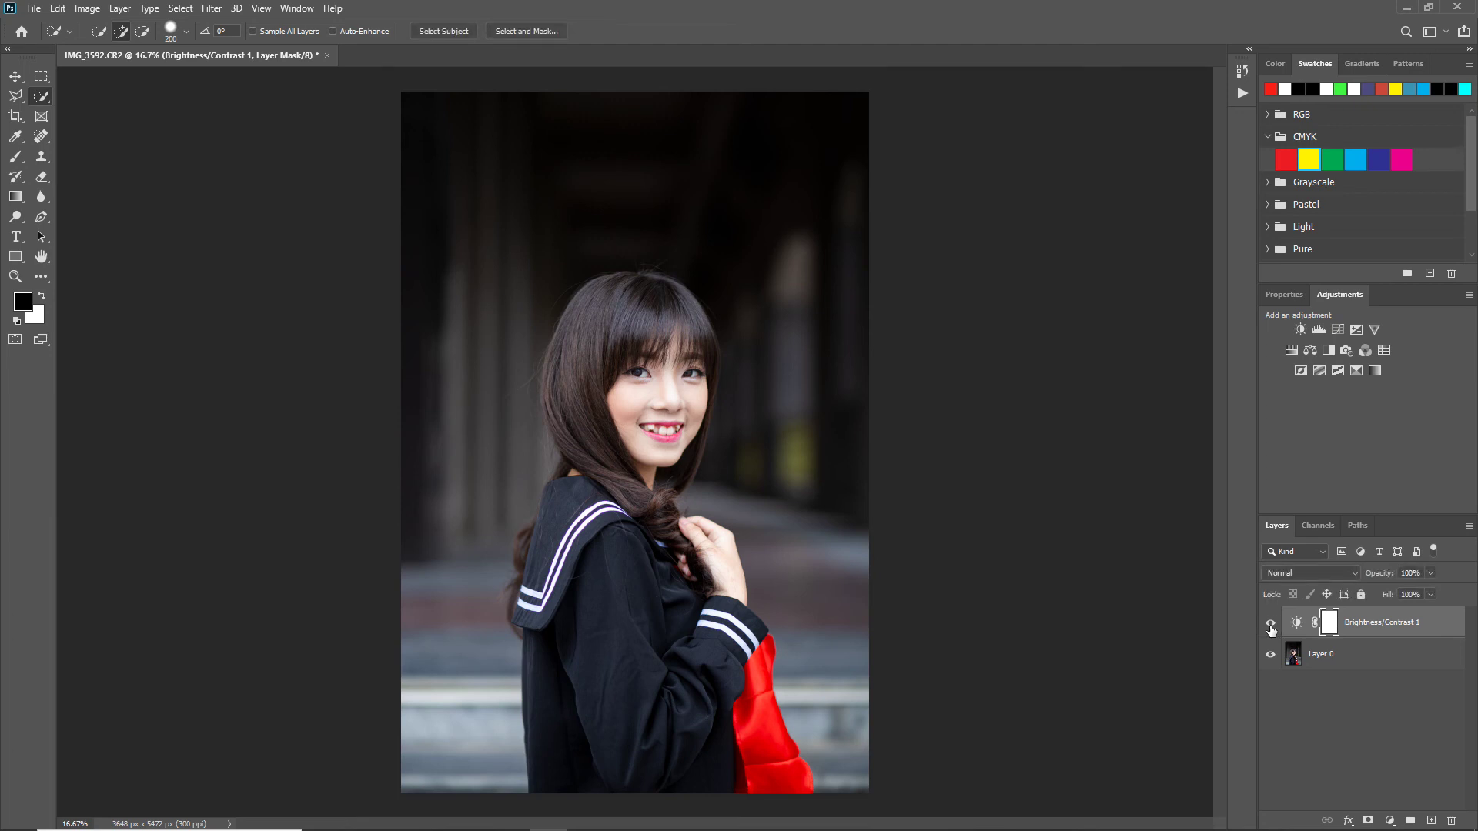
{"action": "left_click", "coordinate": [1271, 627]}
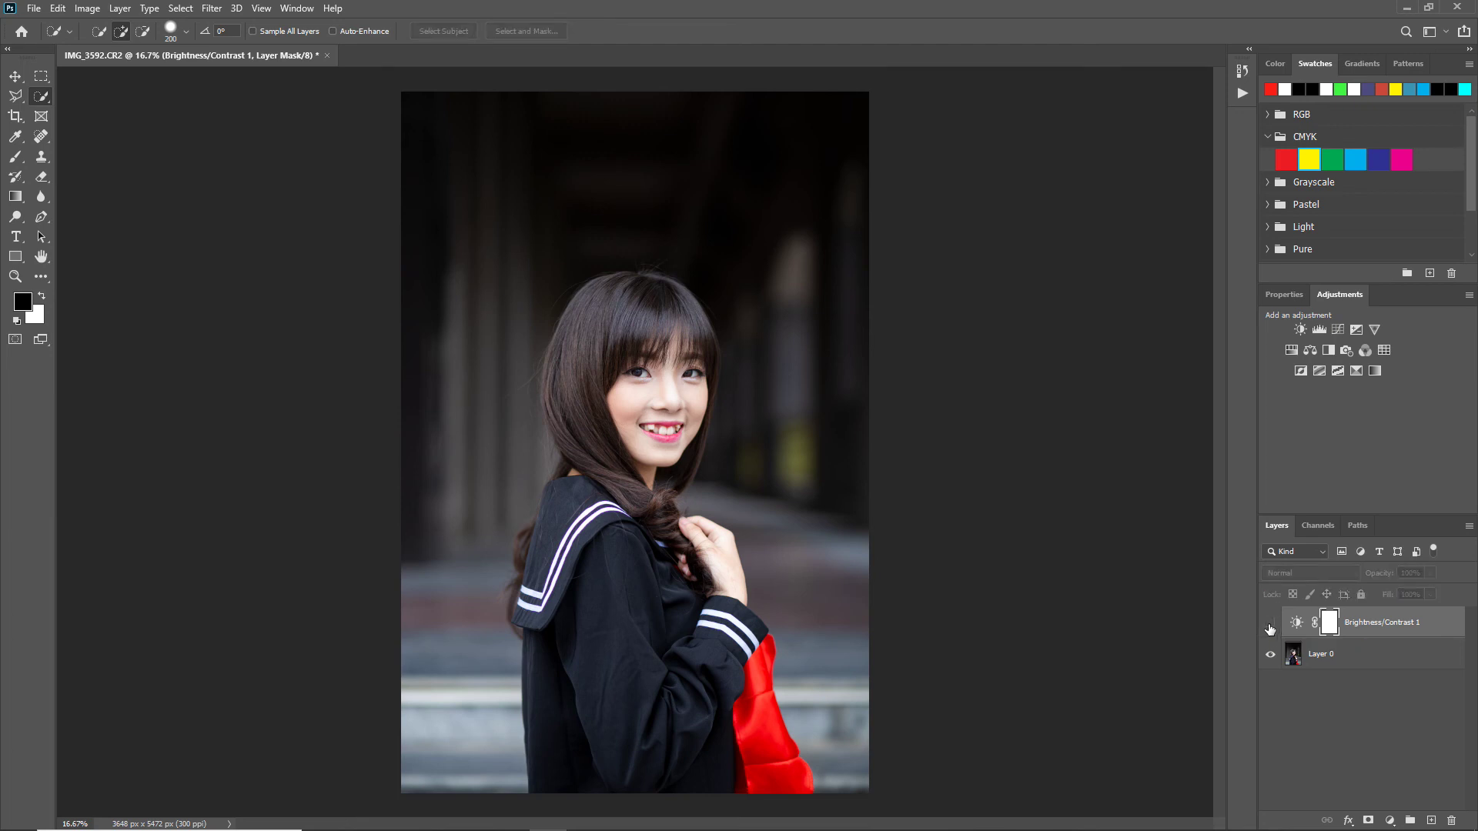
{"action": "left_click", "coordinate": [1363, 678]}
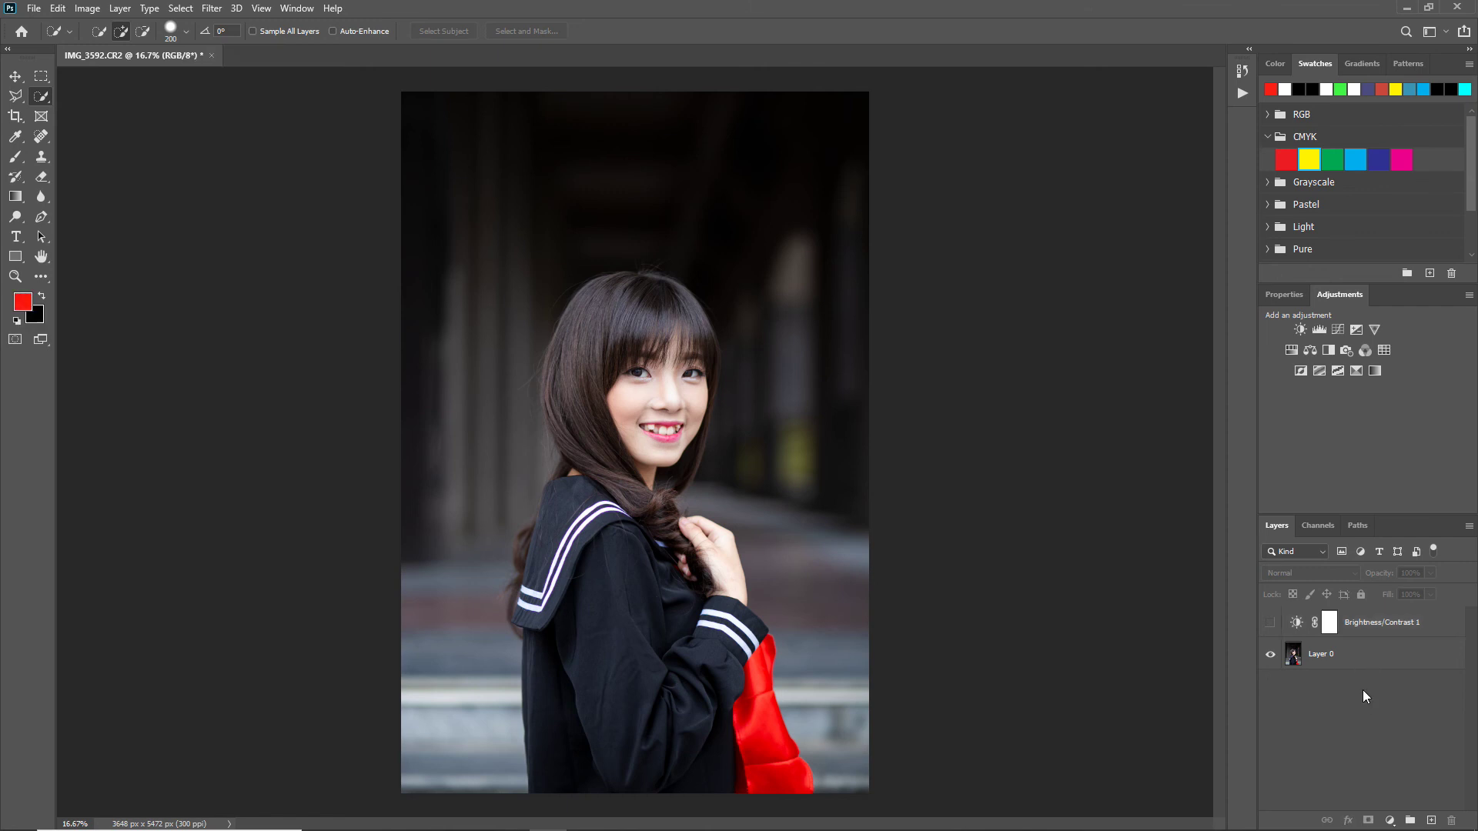
{"action": "left_click", "coordinate": [1359, 630]}
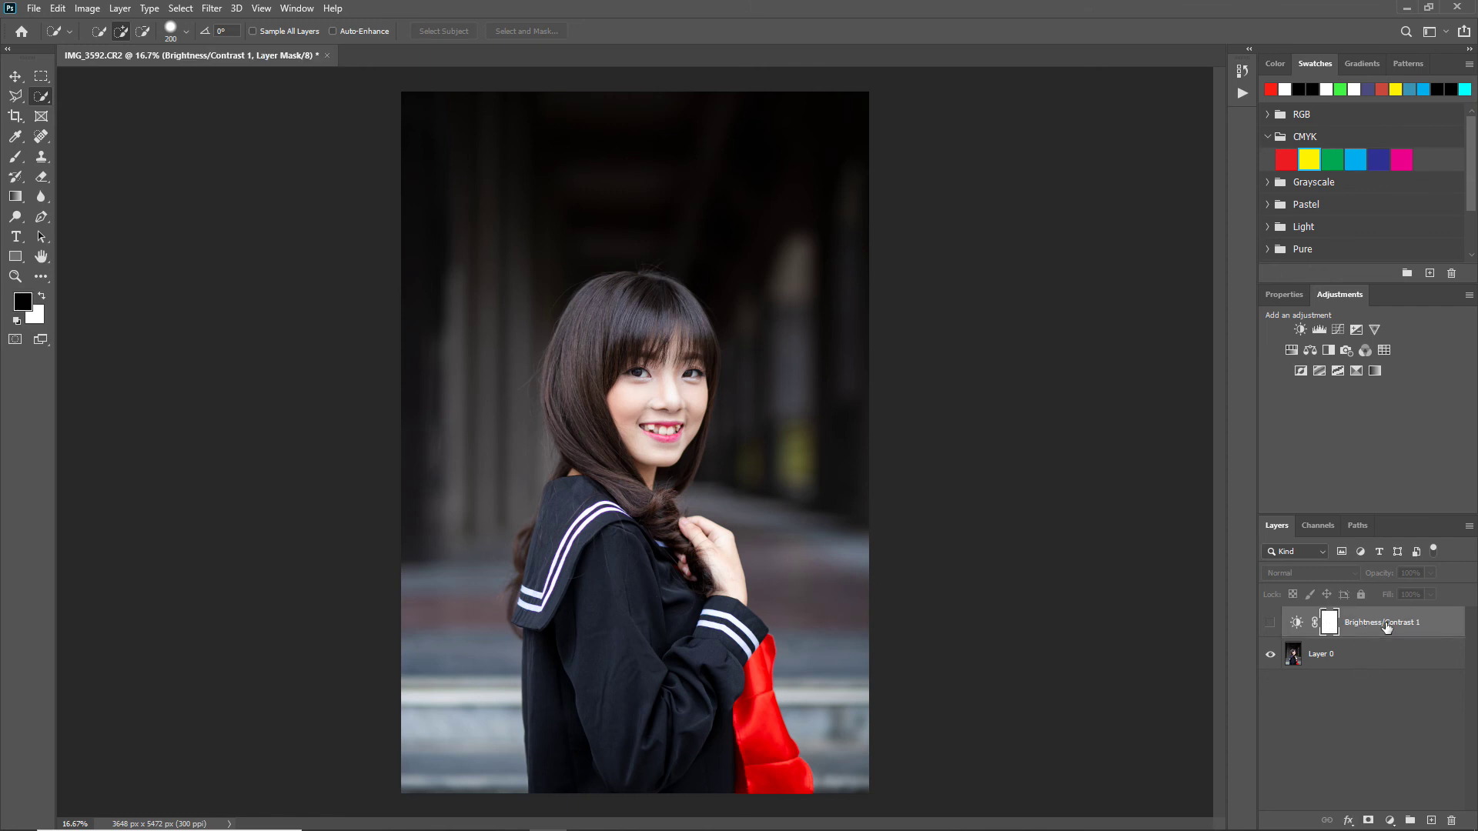
{"action": "key", "text": "ctrl+2"}
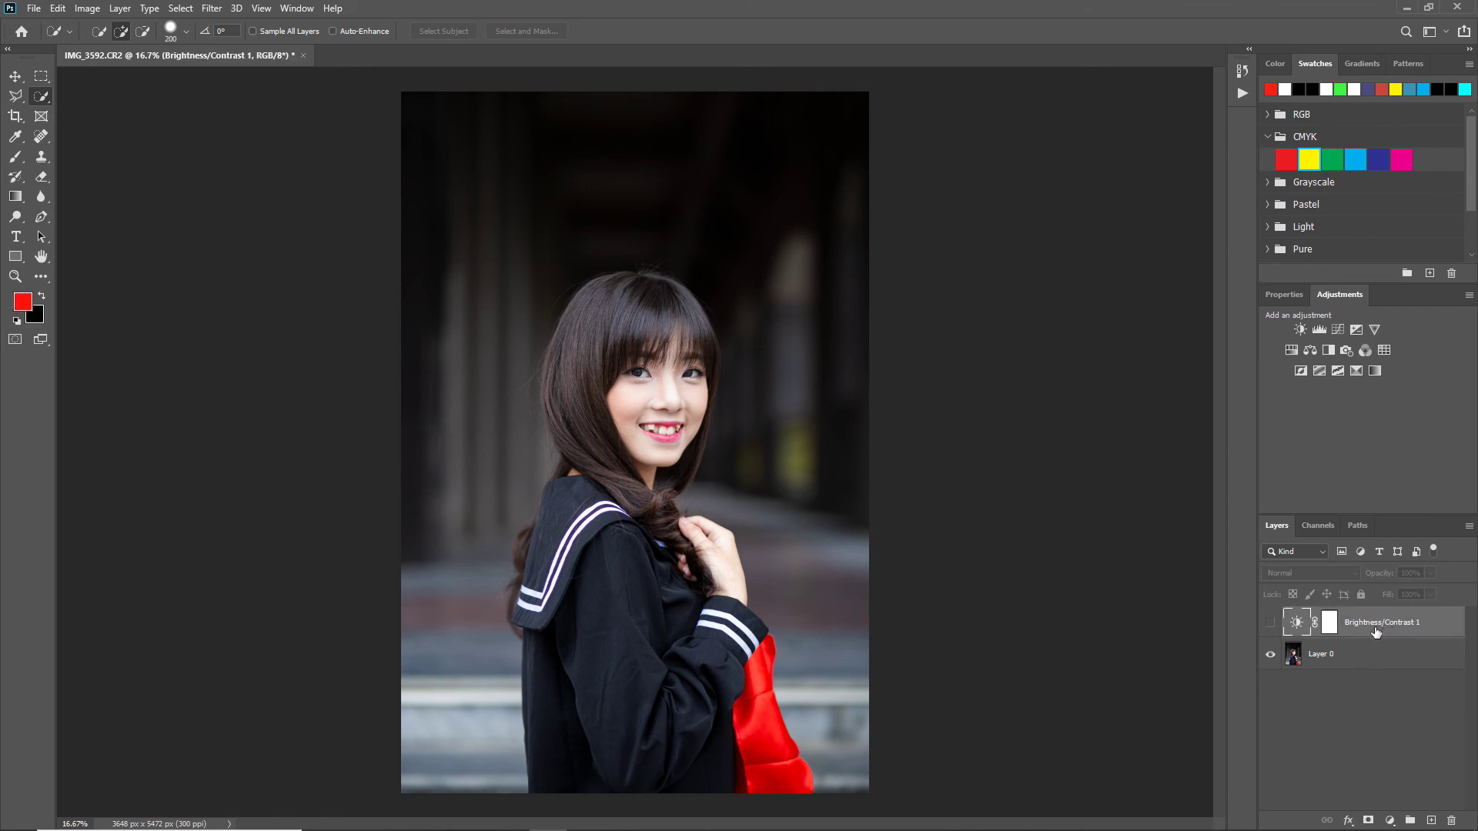
{"action": "key", "text": "Delete"}
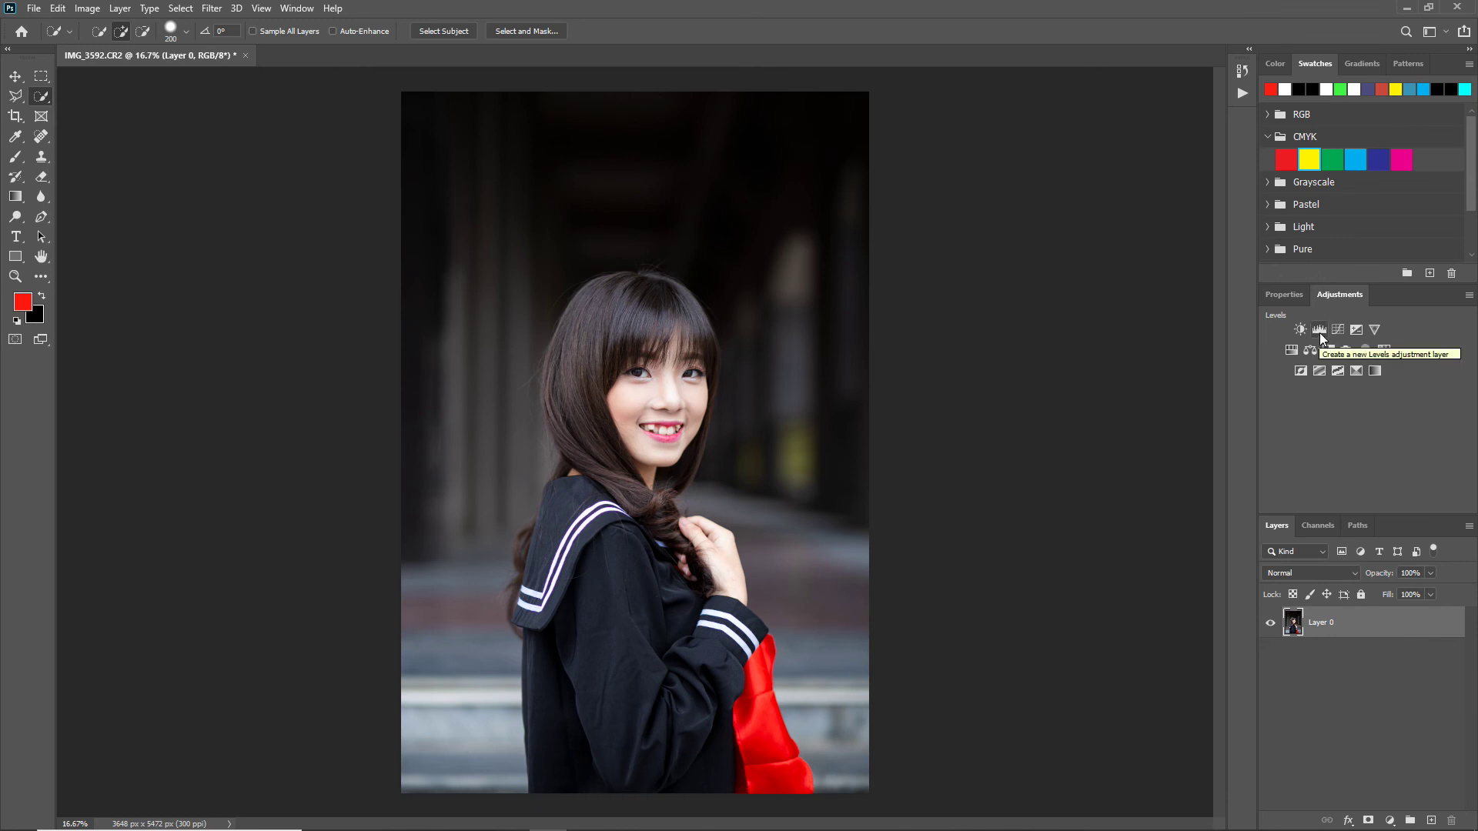
Add a Levels layer, preview white and black point shifts, and keep inputs at 0, 1.00, 255
{"action": "left_click", "coordinate": [1319, 329]}
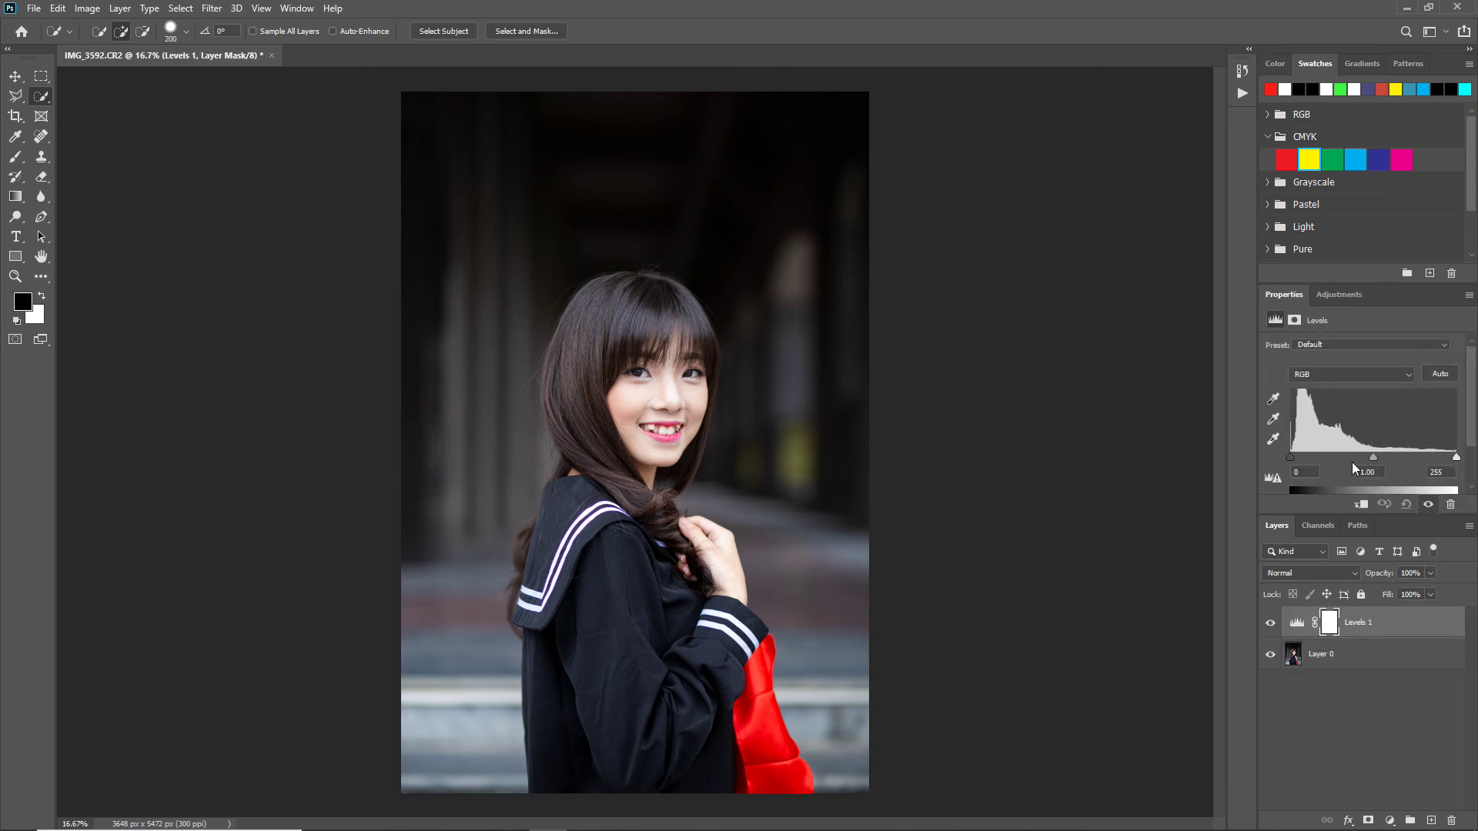
{"action": "left_click_drag", "start_coordinate": [1455, 458], "coordinate": [1452, 460]}
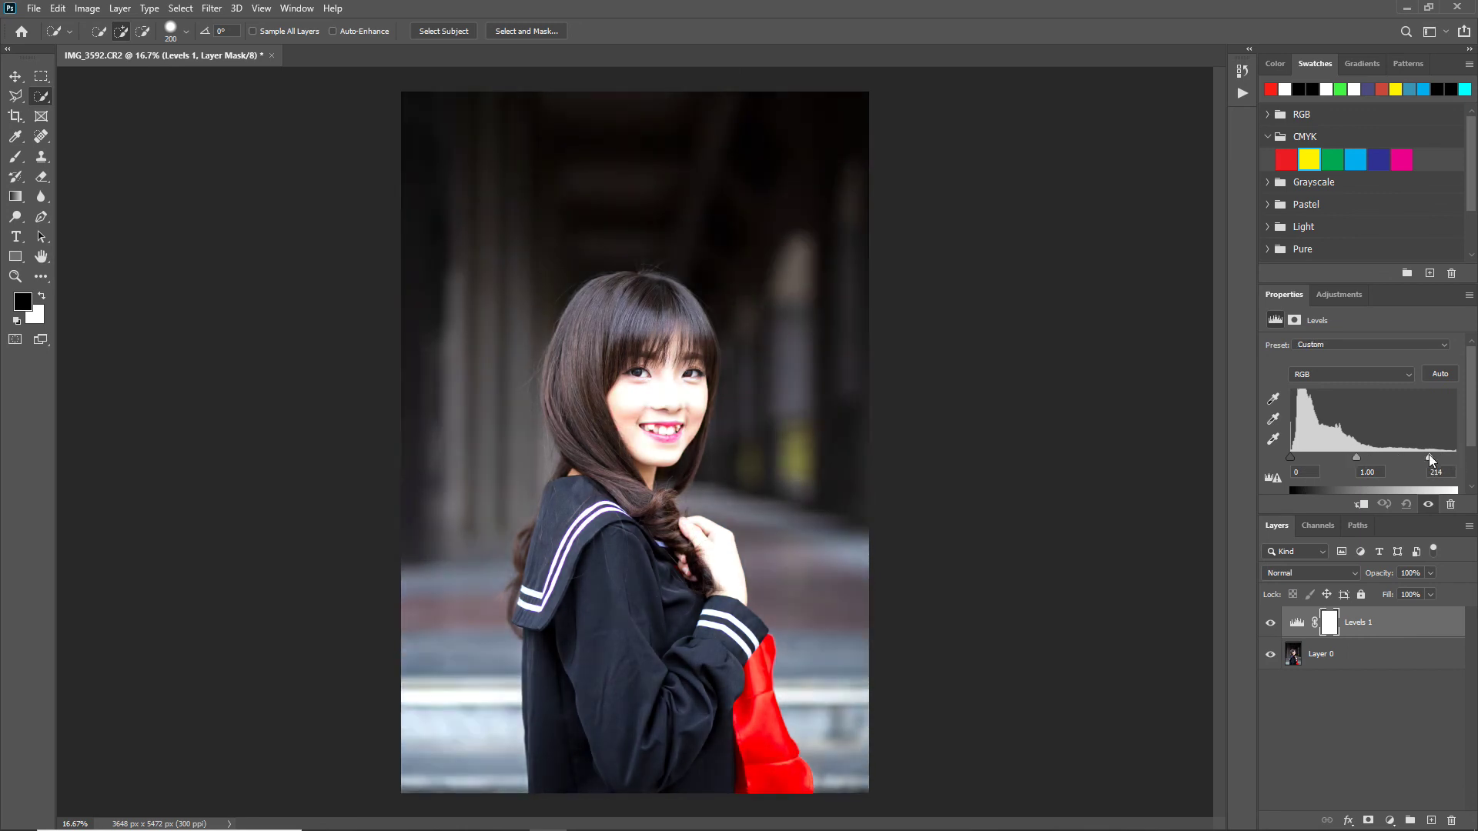
{"action": "left_click_drag", "start_coordinate": [1290, 457], "coordinate": [1285, 459]}
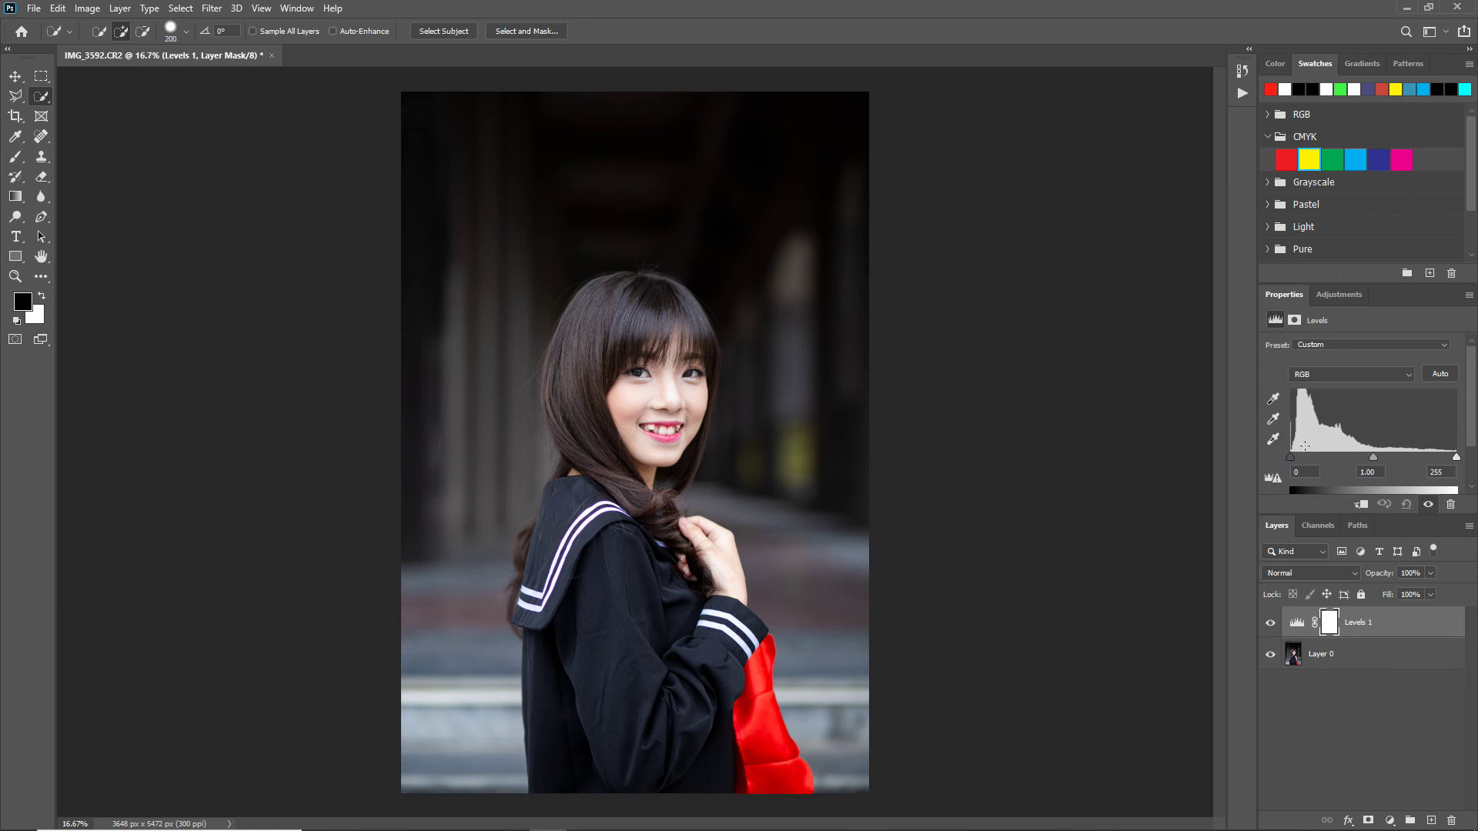
Delete the Levels 1 adjustment layer, leaving only Layer 0, and show the adjustment types
{"action": "left_click", "coordinate": [1360, 698]}
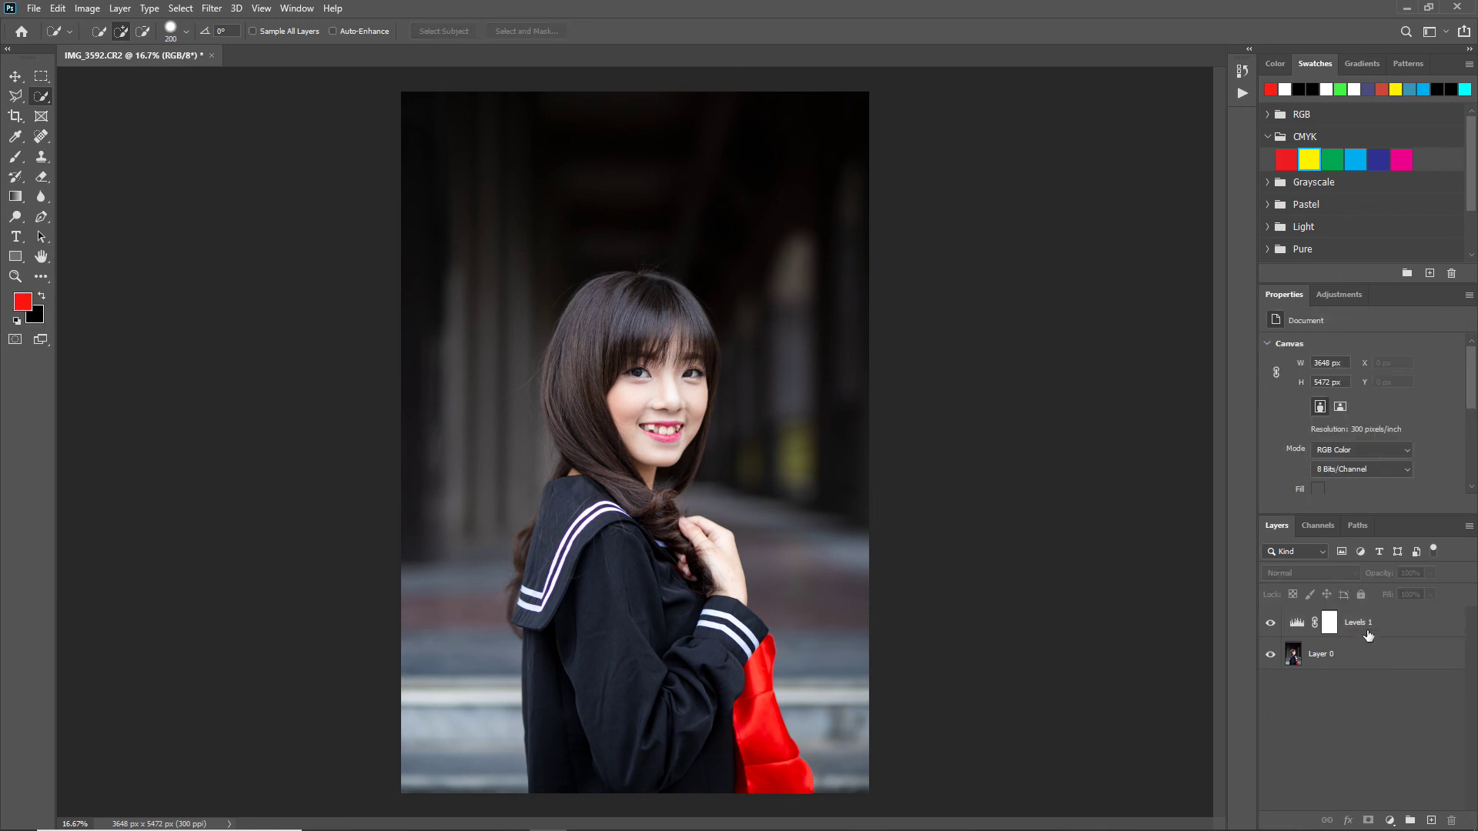
{"action": "left_click", "coordinate": [1369, 626]}
{"action": "key", "text": "Delete"}
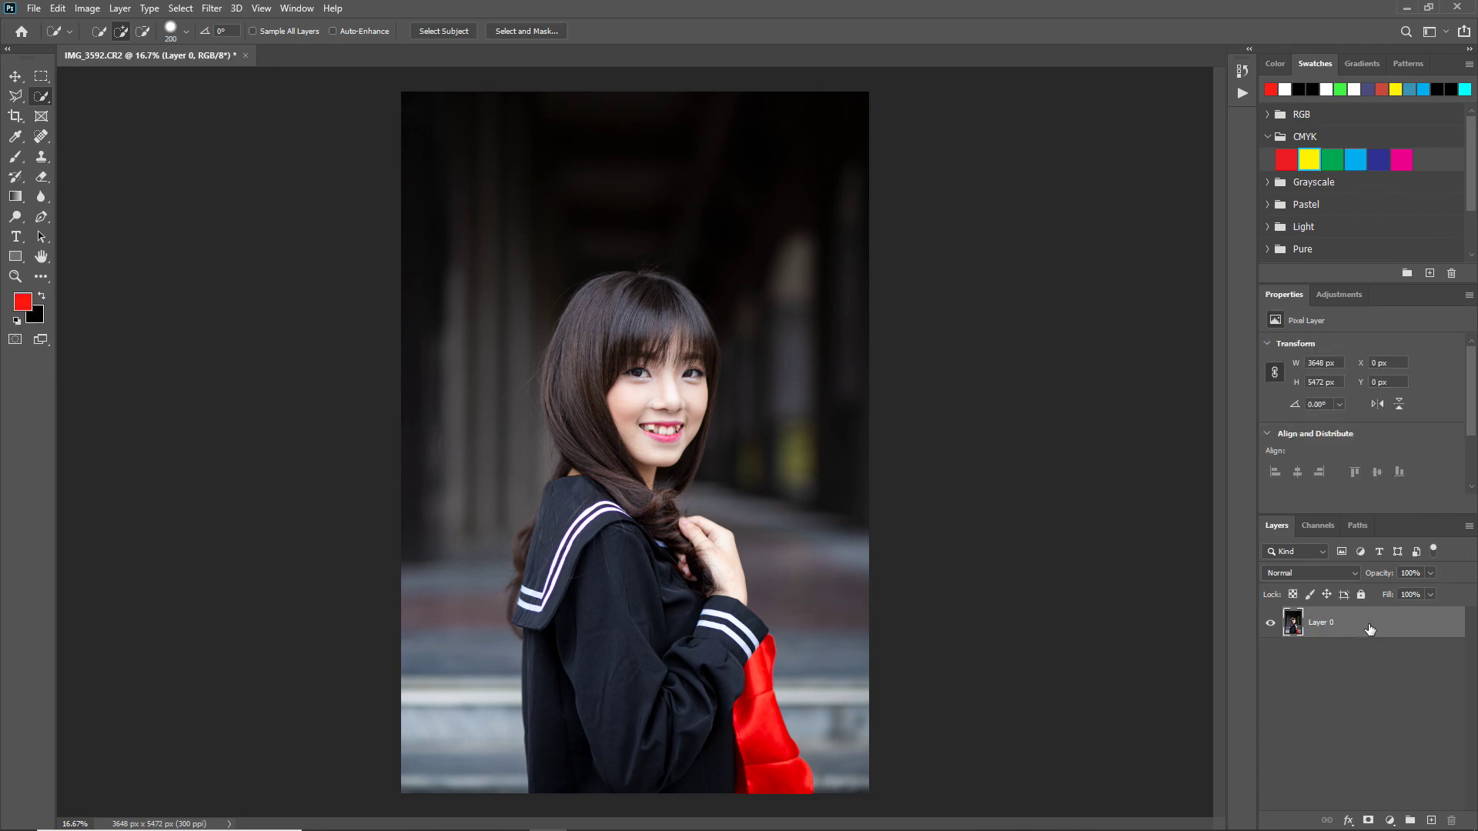
{"action": "left_click", "coordinate": [1327, 296]}
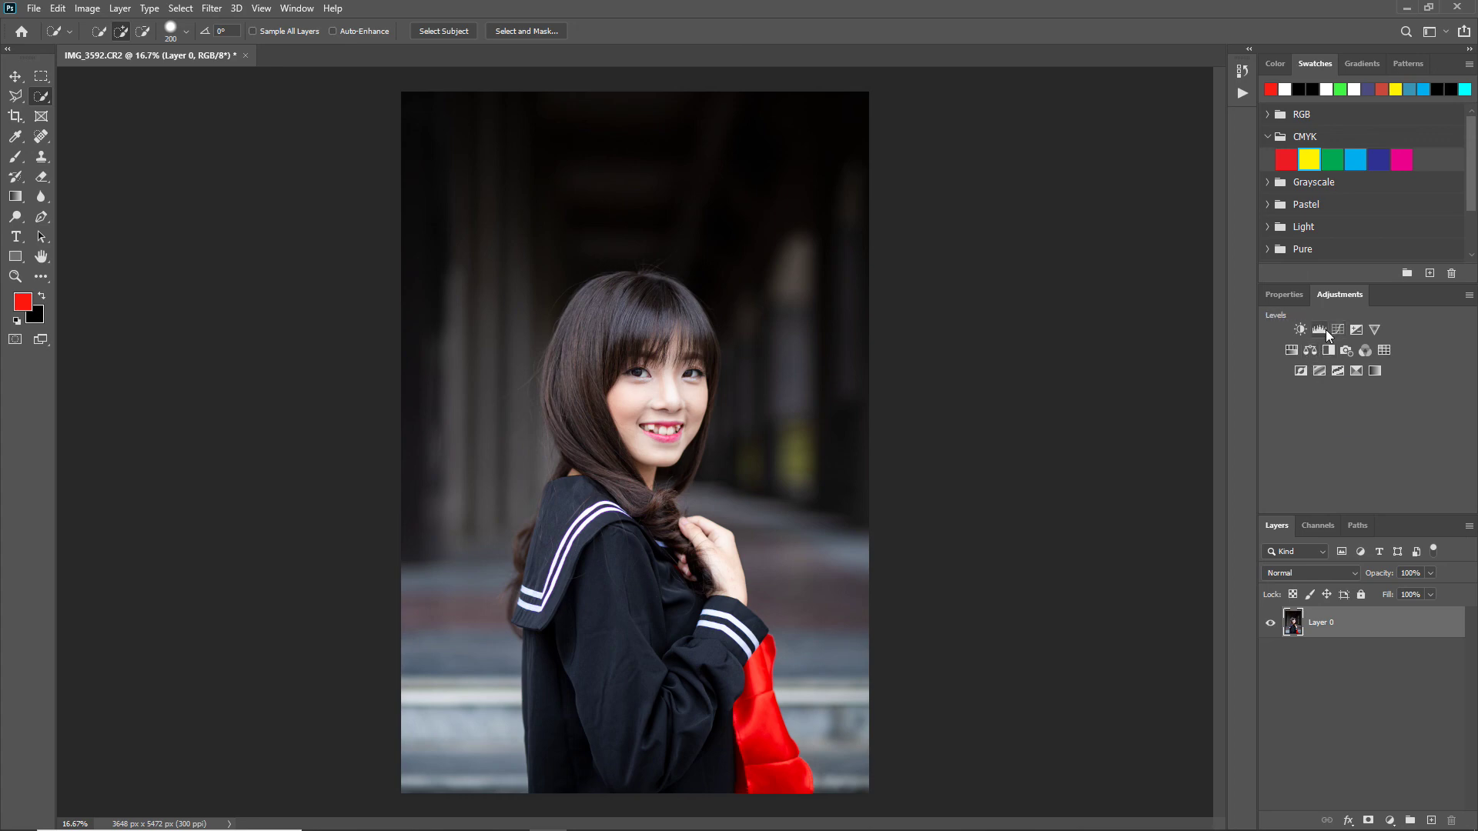
Add a Photo Filter adjustment layer above Layer 0, using Warming Filter (85) at 25% density
{"action": "left_click", "coordinate": [1405, 756]}
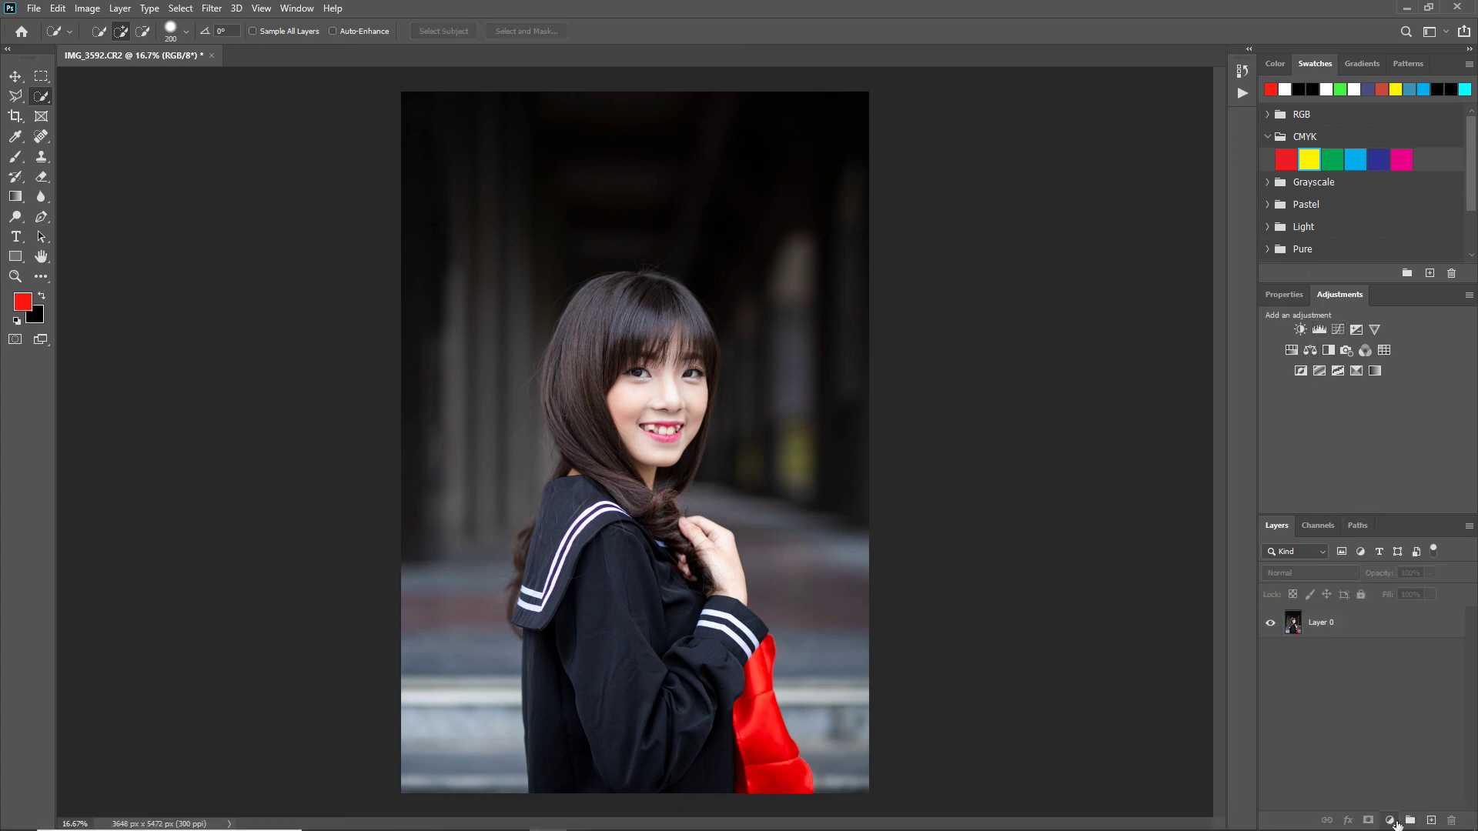
{"action": "left_click", "coordinate": [1391, 819]}
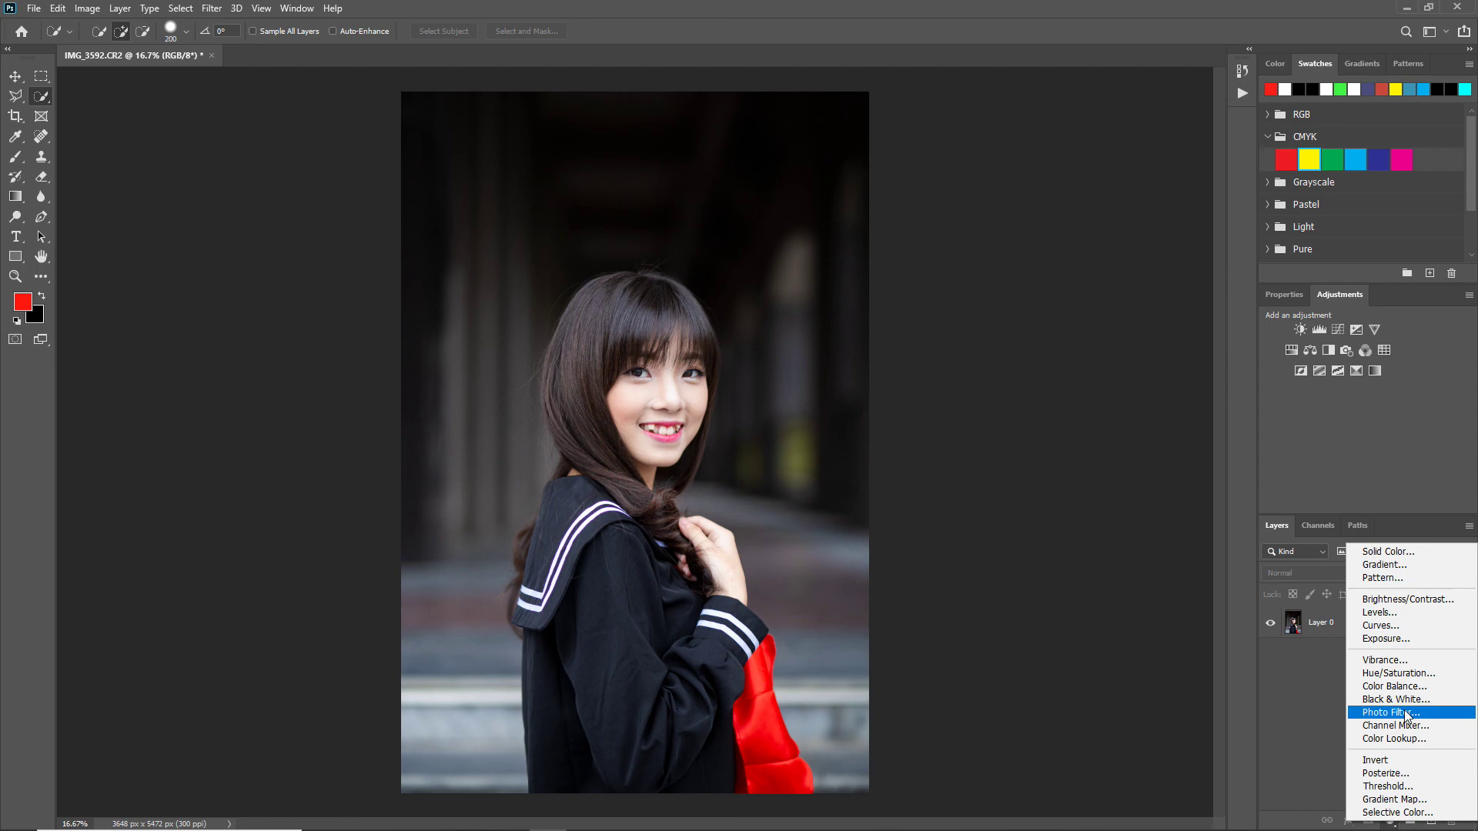
{"action": "left_click", "coordinate": [1405, 712]}
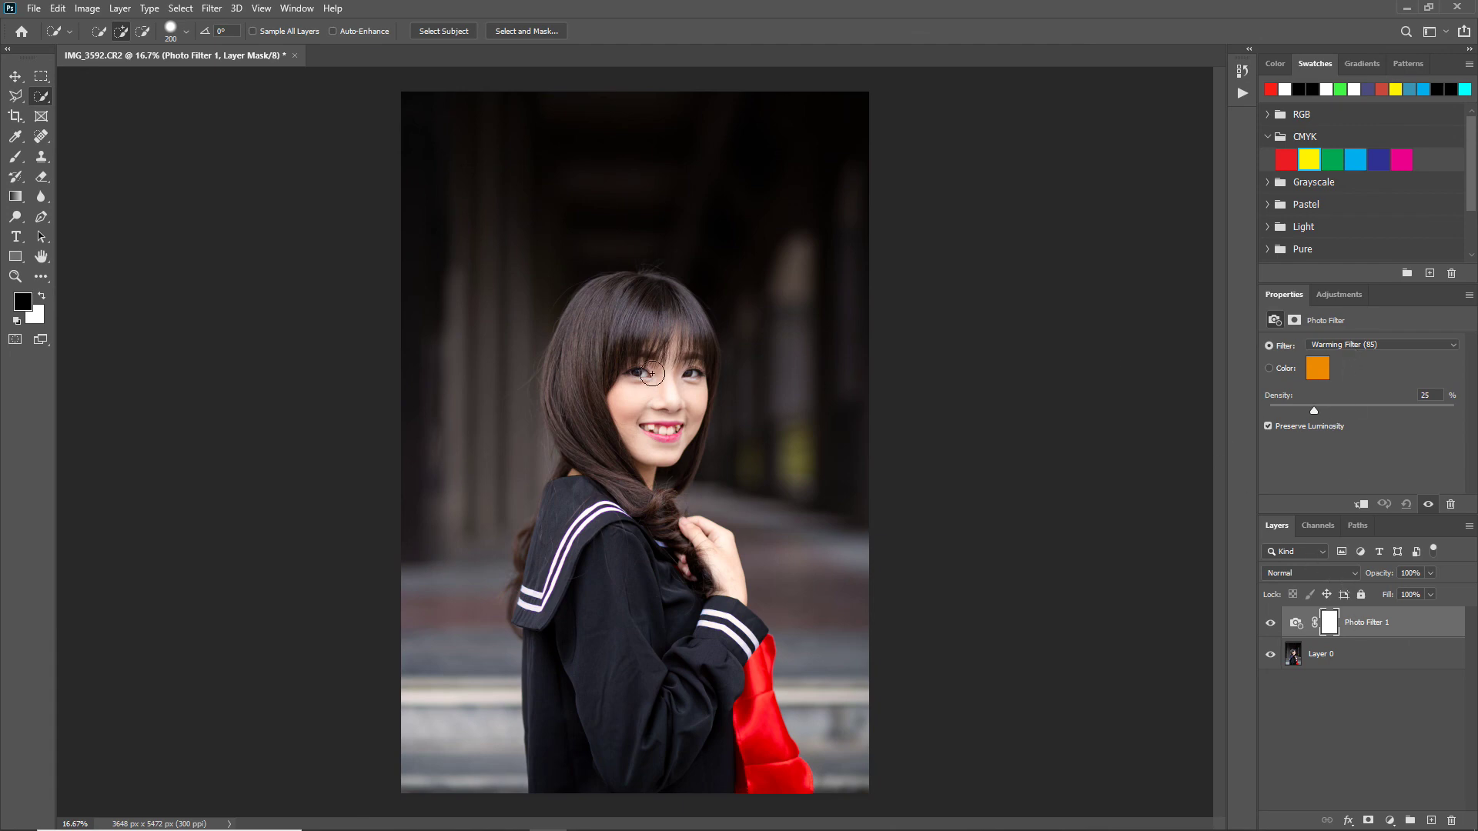
Toggle the Photo Filter 1 layer's visibility off and on to compare the portrait
{"action": "left_click", "coordinate": [1271, 623]}
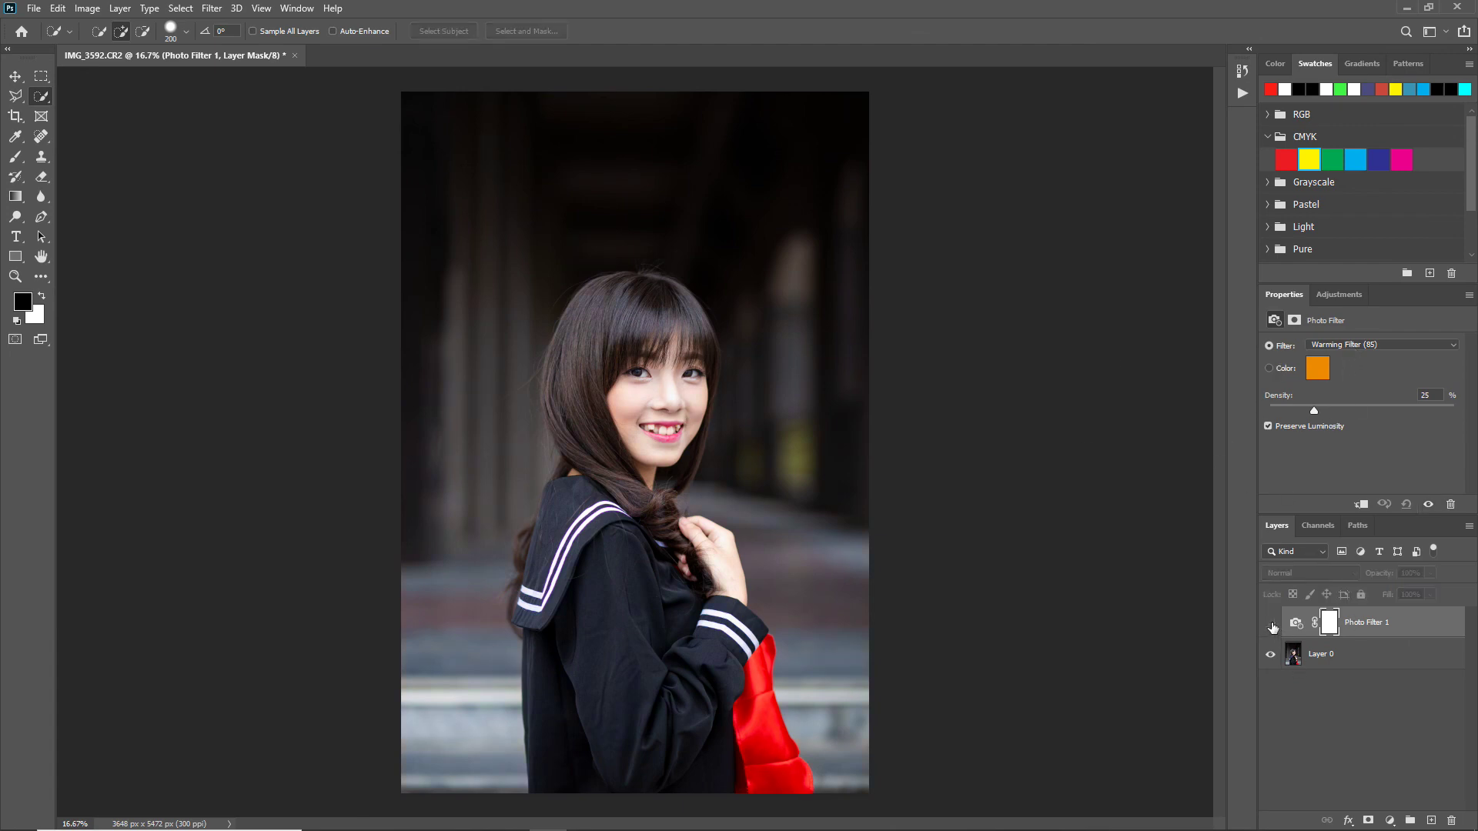
{"action": "scroll", "coordinate": [653, 424], "scroll_direction": "up", "scroll_amount": 2}
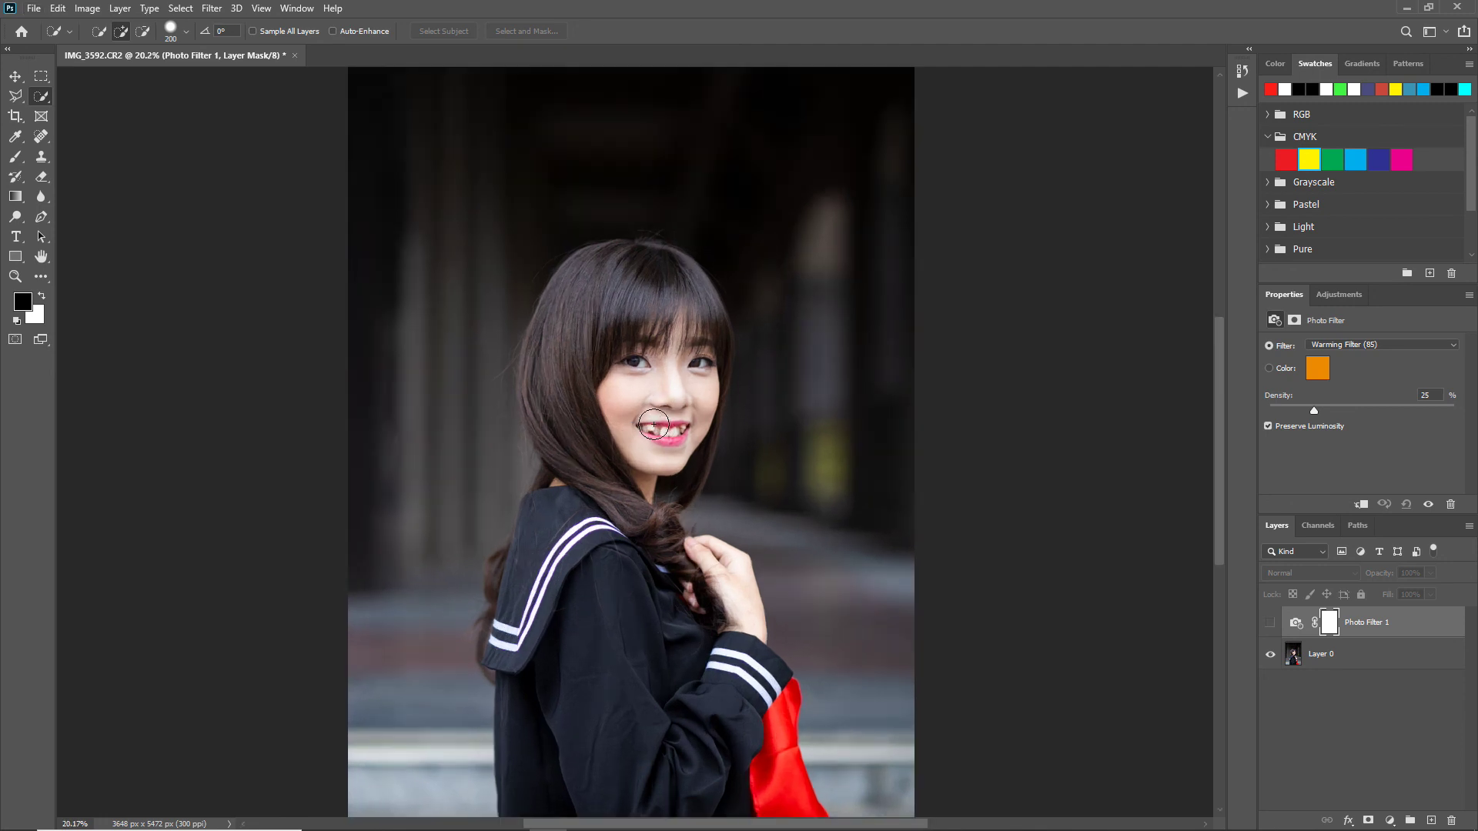
{"action": "scroll", "coordinate": [654, 425], "scroll_direction": "up", "scroll_amount": 2}
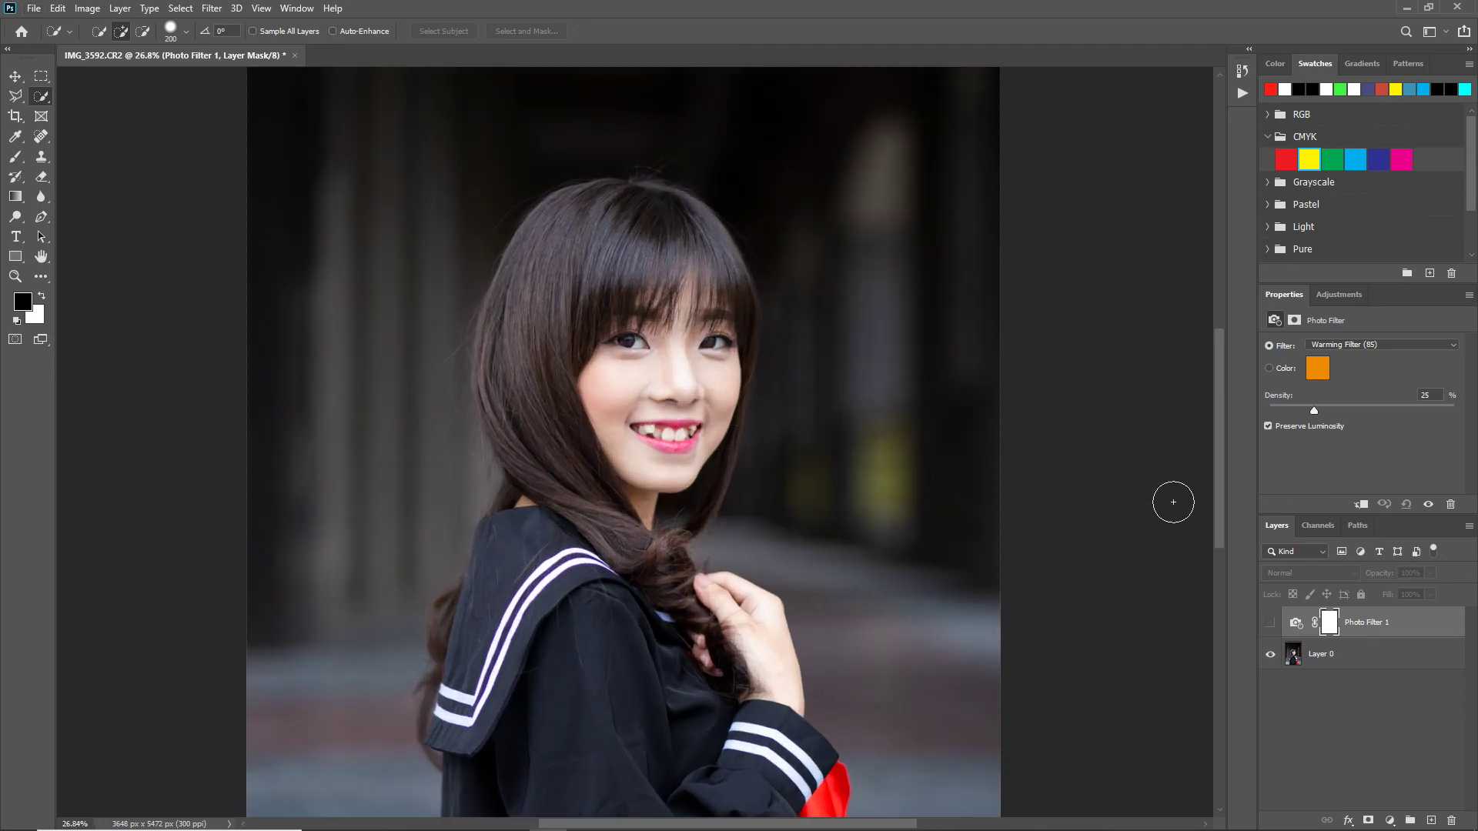
{"action": "left_click", "coordinate": [1271, 624]}
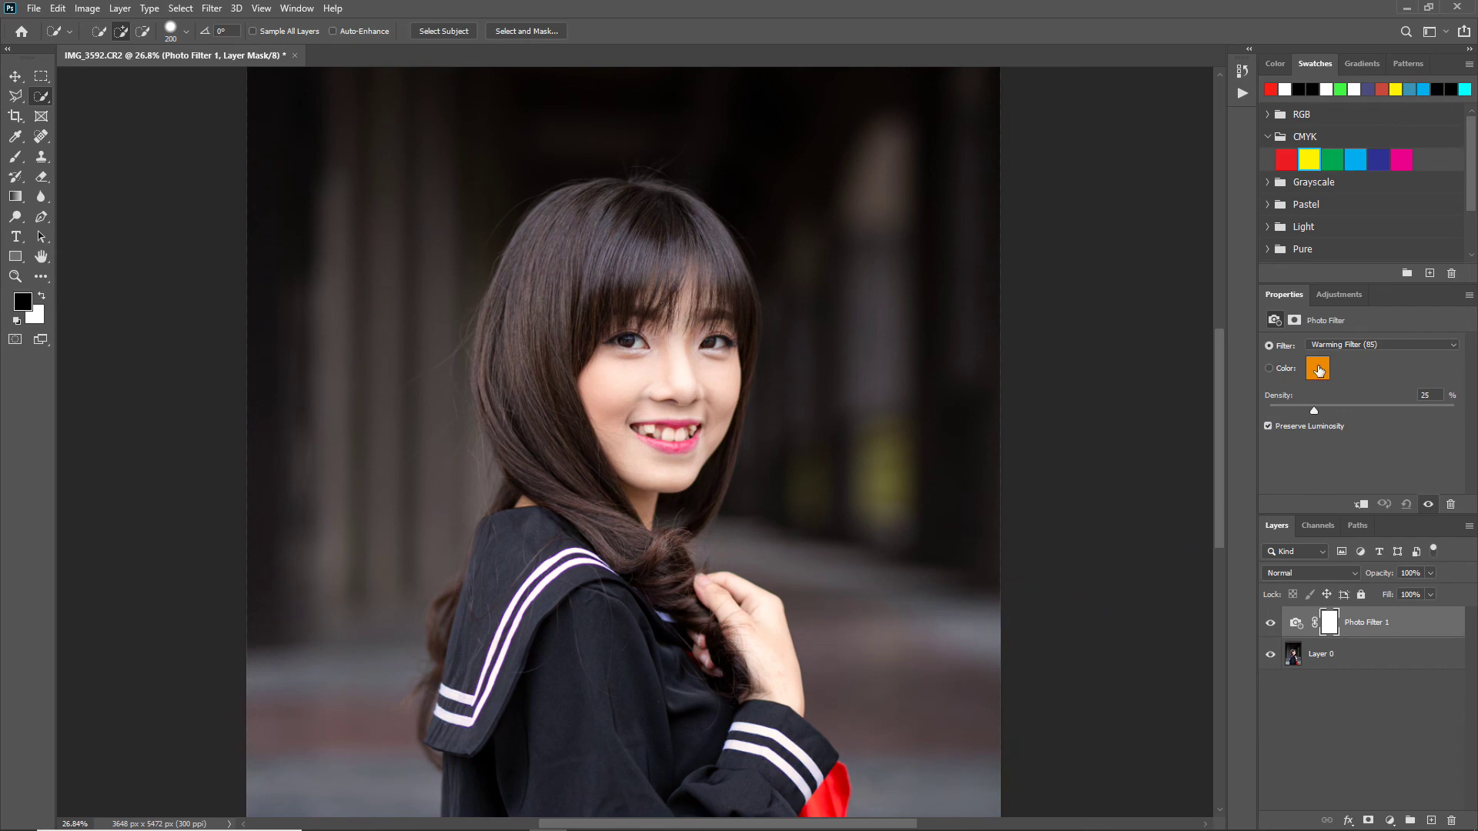
Try Cooling Filter (80), then set the Photo Filter to Violet
{"action": "left_click", "coordinate": [1335, 345]}
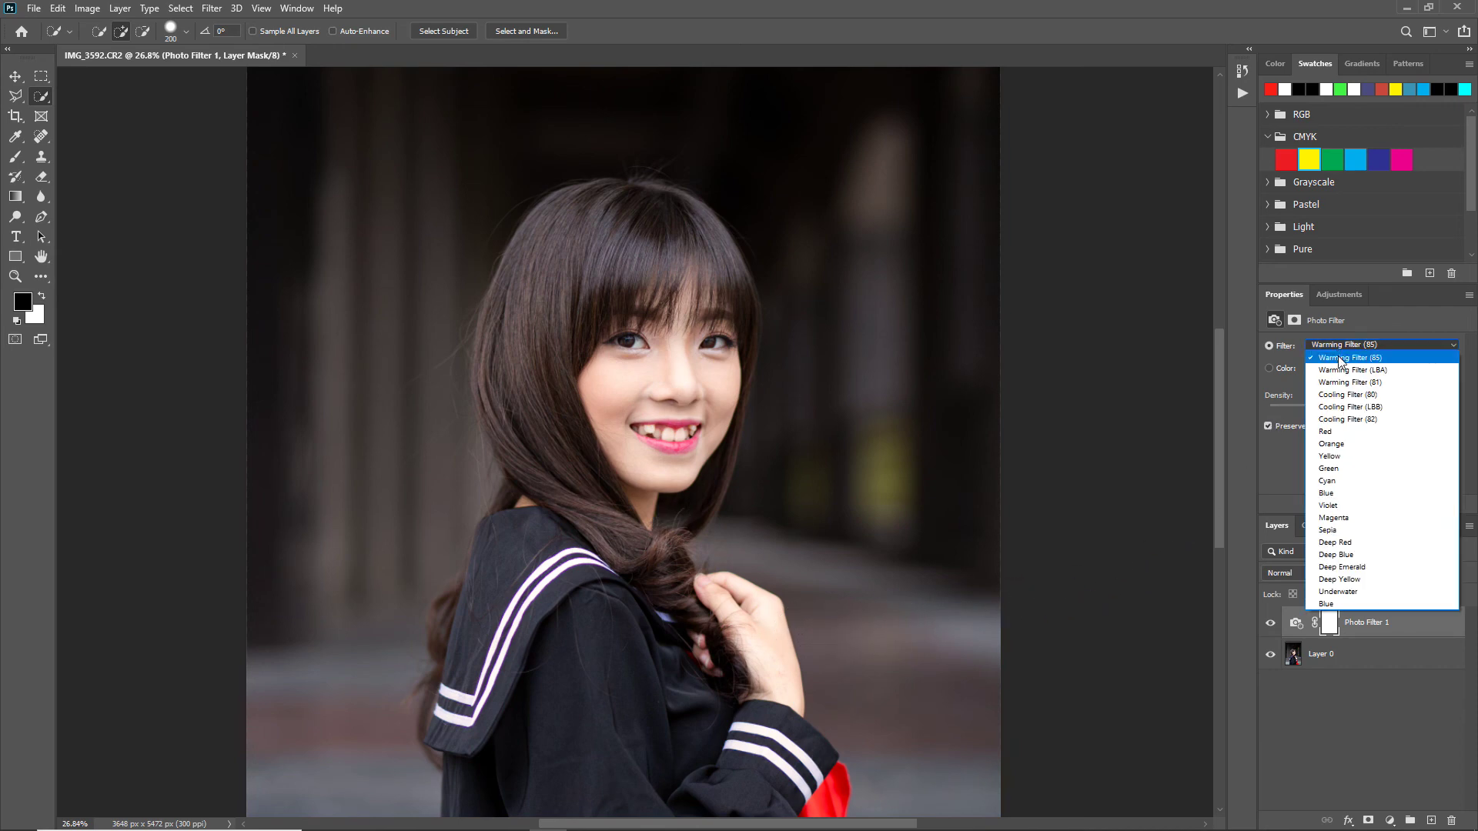
{"action": "left_click", "coordinate": [1337, 395]}
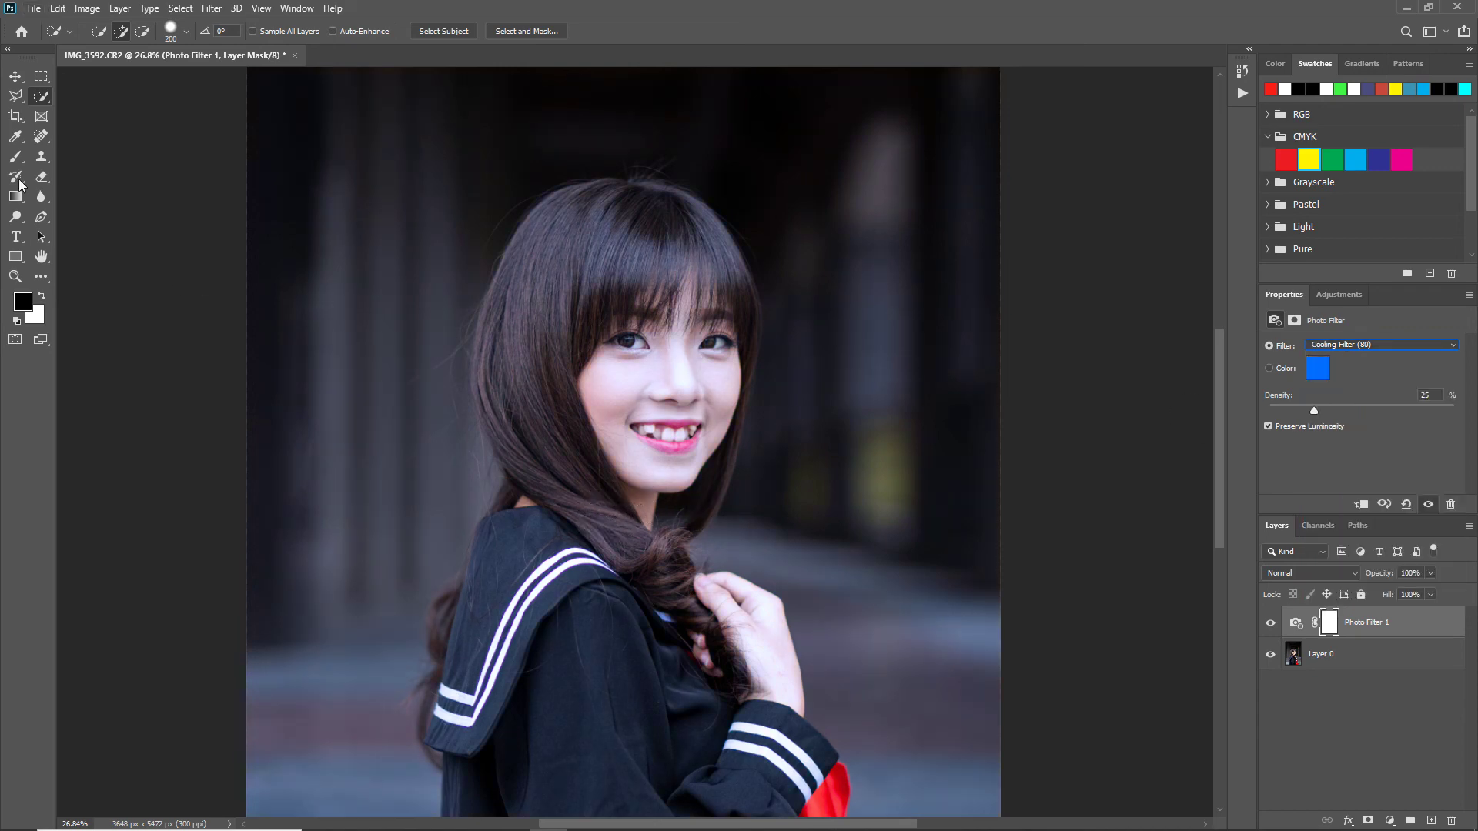
{"action": "left_click", "coordinate": [1344, 345]}
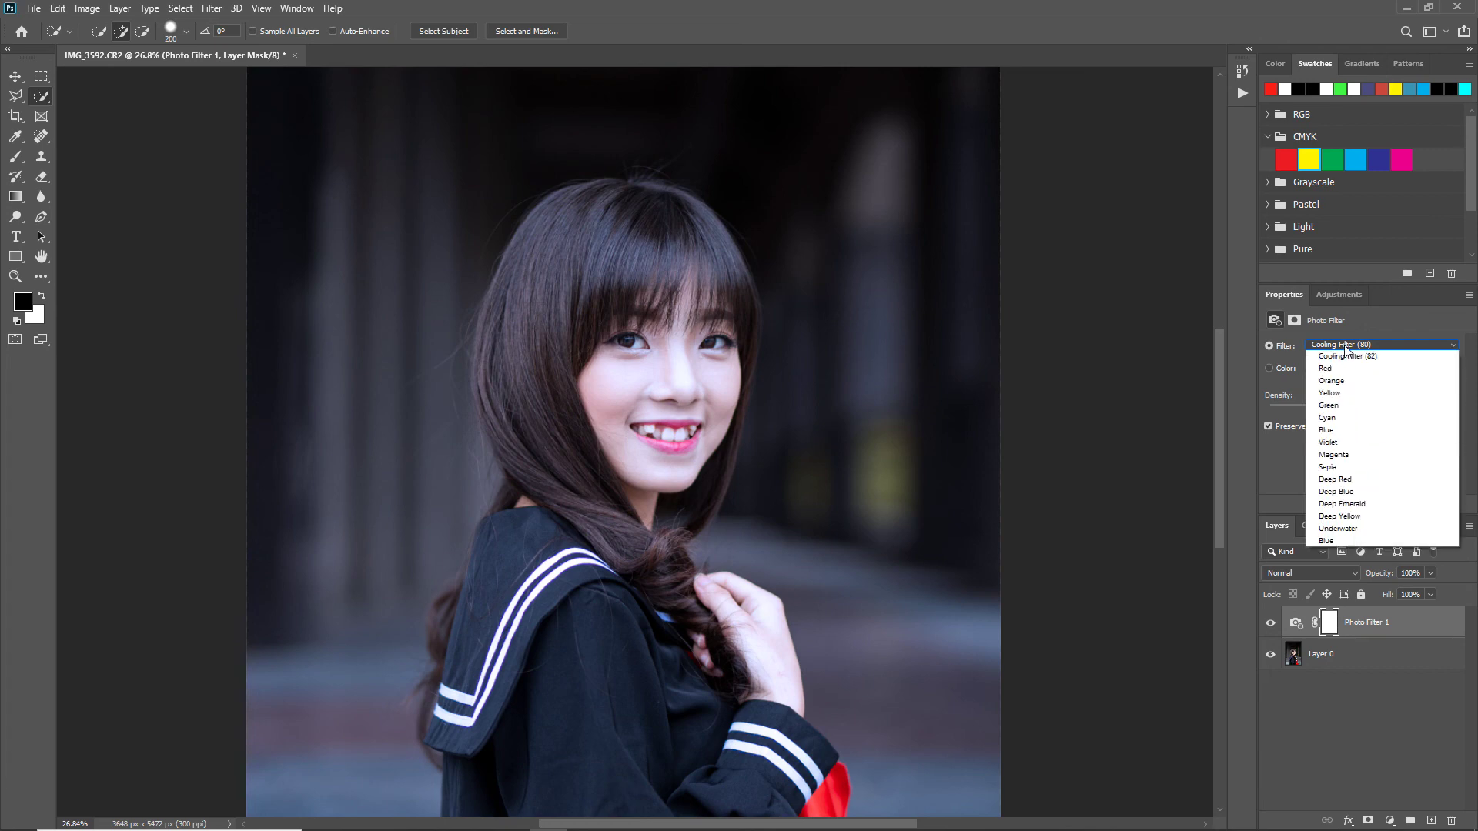
{"action": "left_click", "coordinate": [1383, 323]}
{"action": "left_click", "coordinate": [1348, 345]}
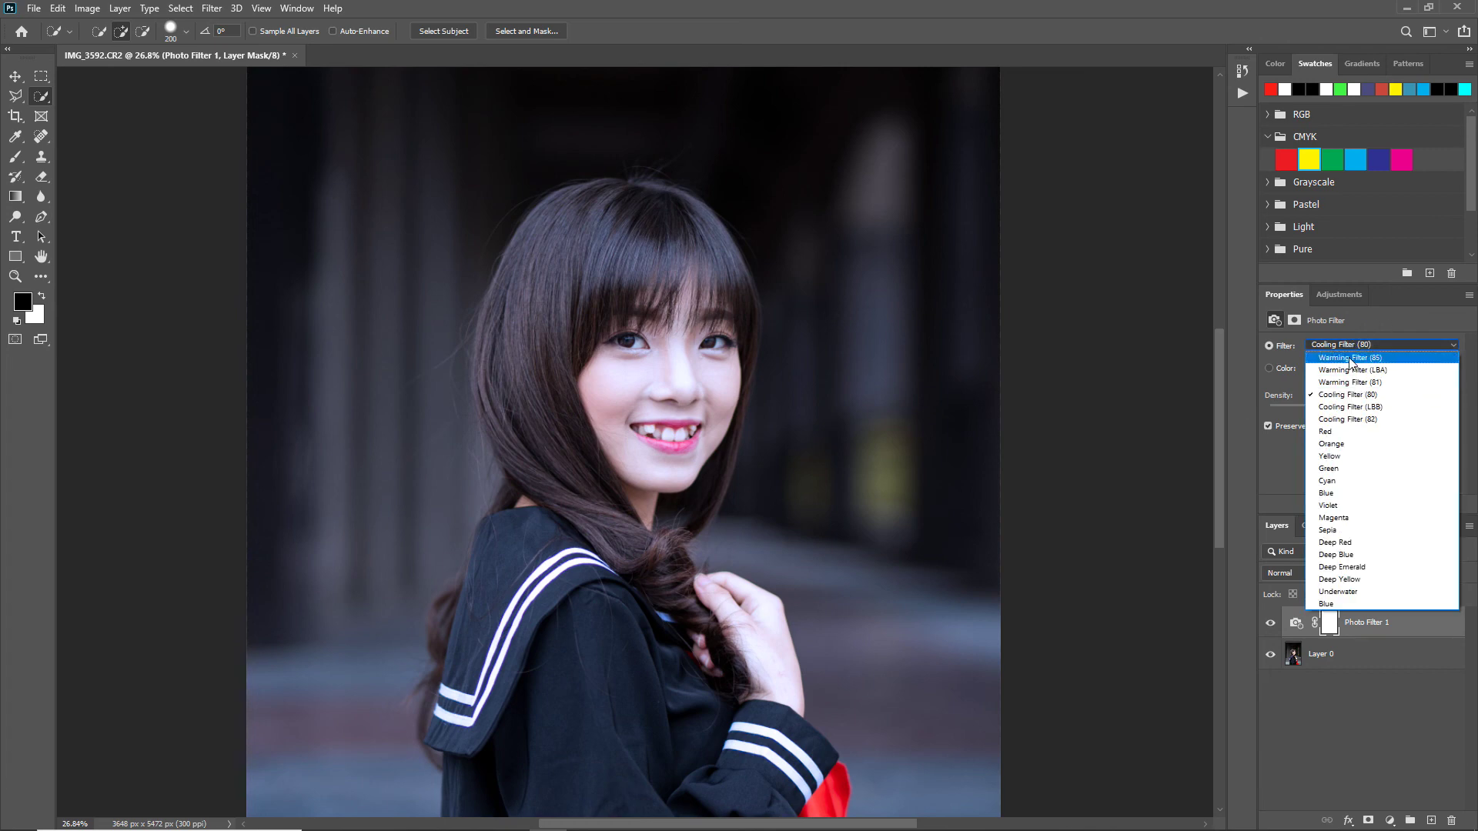
{"action": "left_click", "coordinate": [1336, 505]}
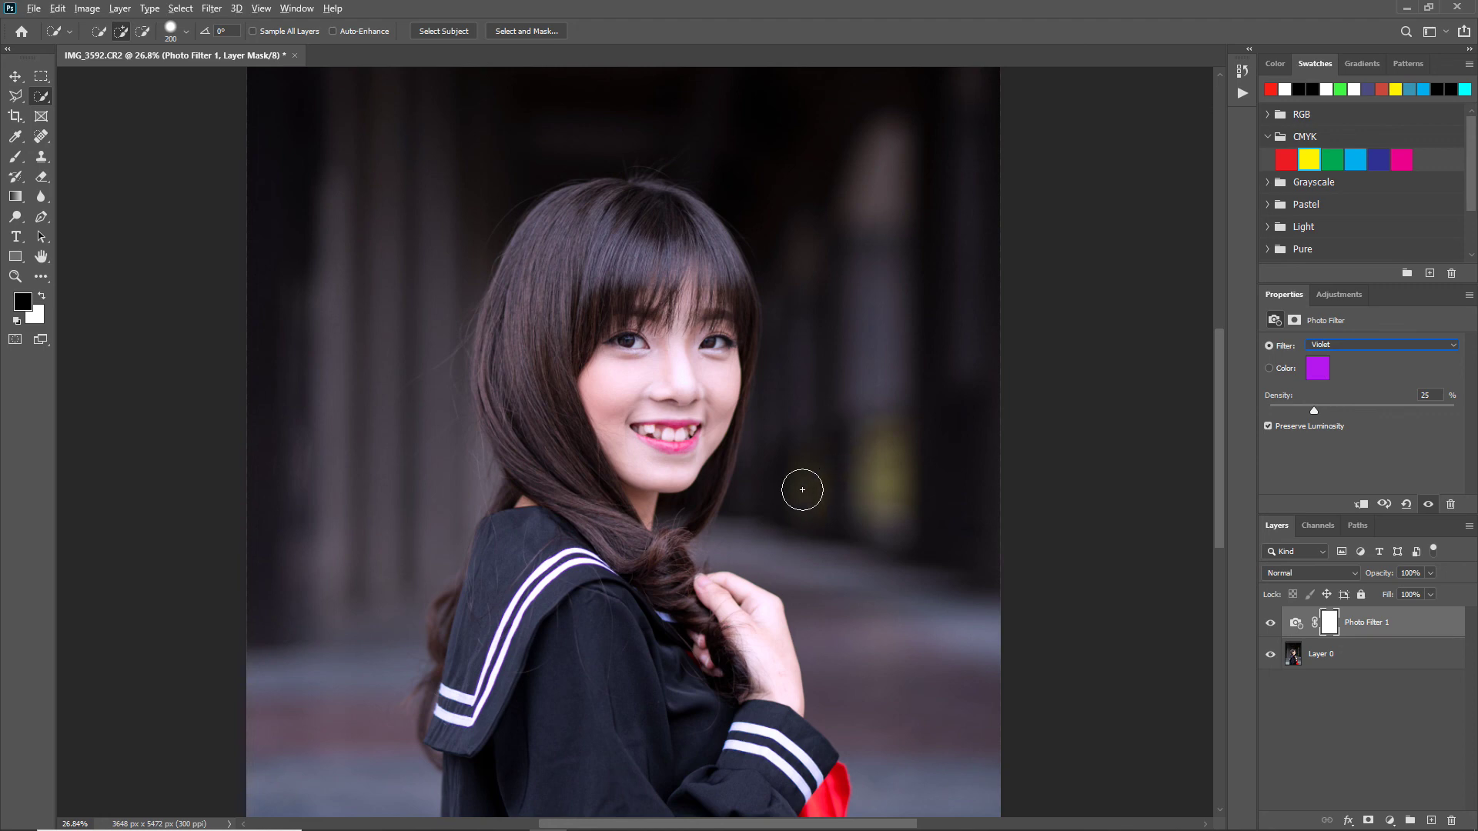
Switch to the Move tool and deselect the Photo Filter 1 layer
{"action": "left_click", "coordinate": [15, 76]}
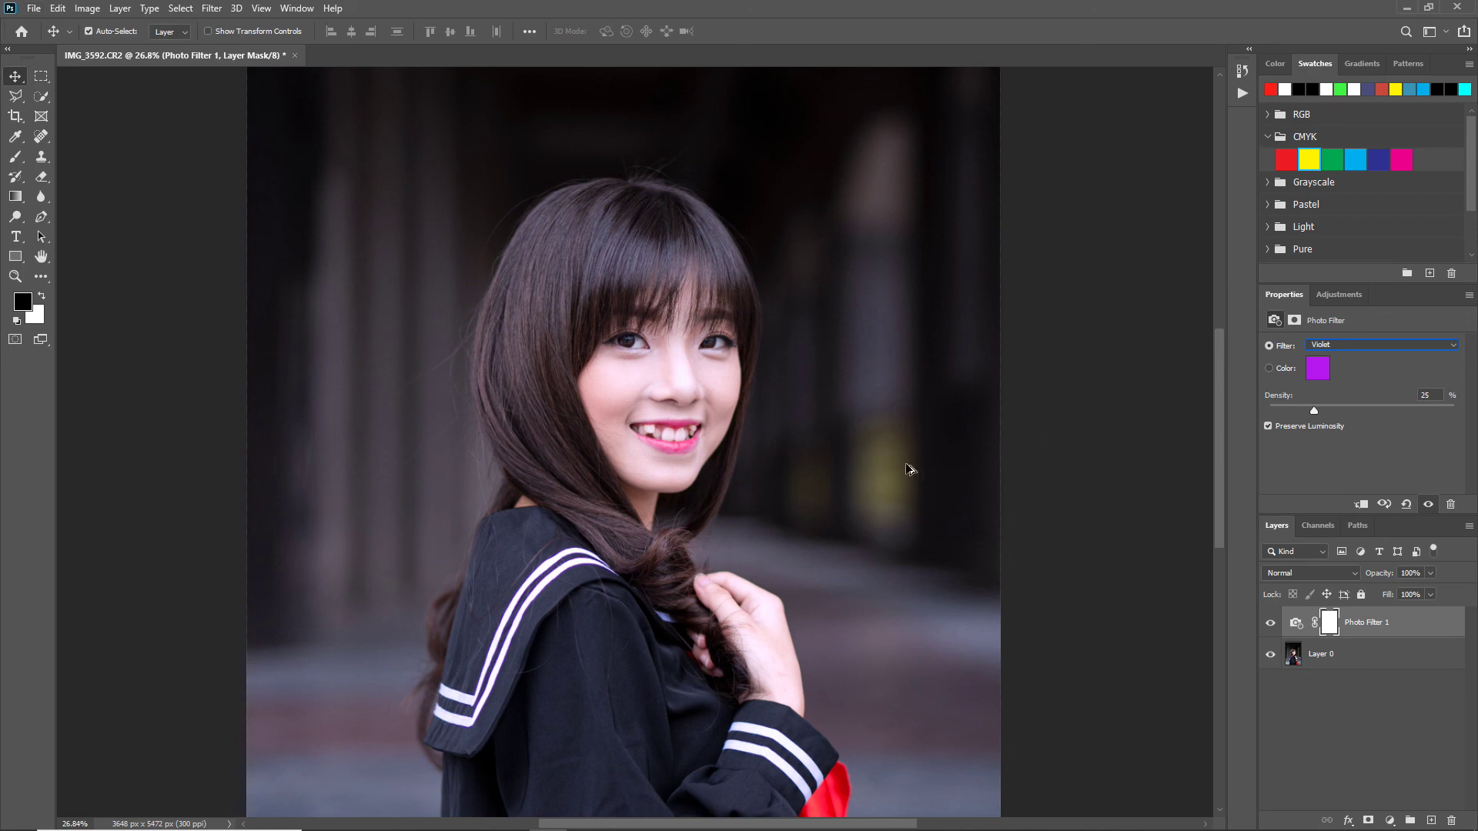
{"action": "left_click", "coordinate": [1321, 716]}
{"action": "scroll", "coordinate": [814, 531], "scroll_direction": "down", "scroll_amount": 2}
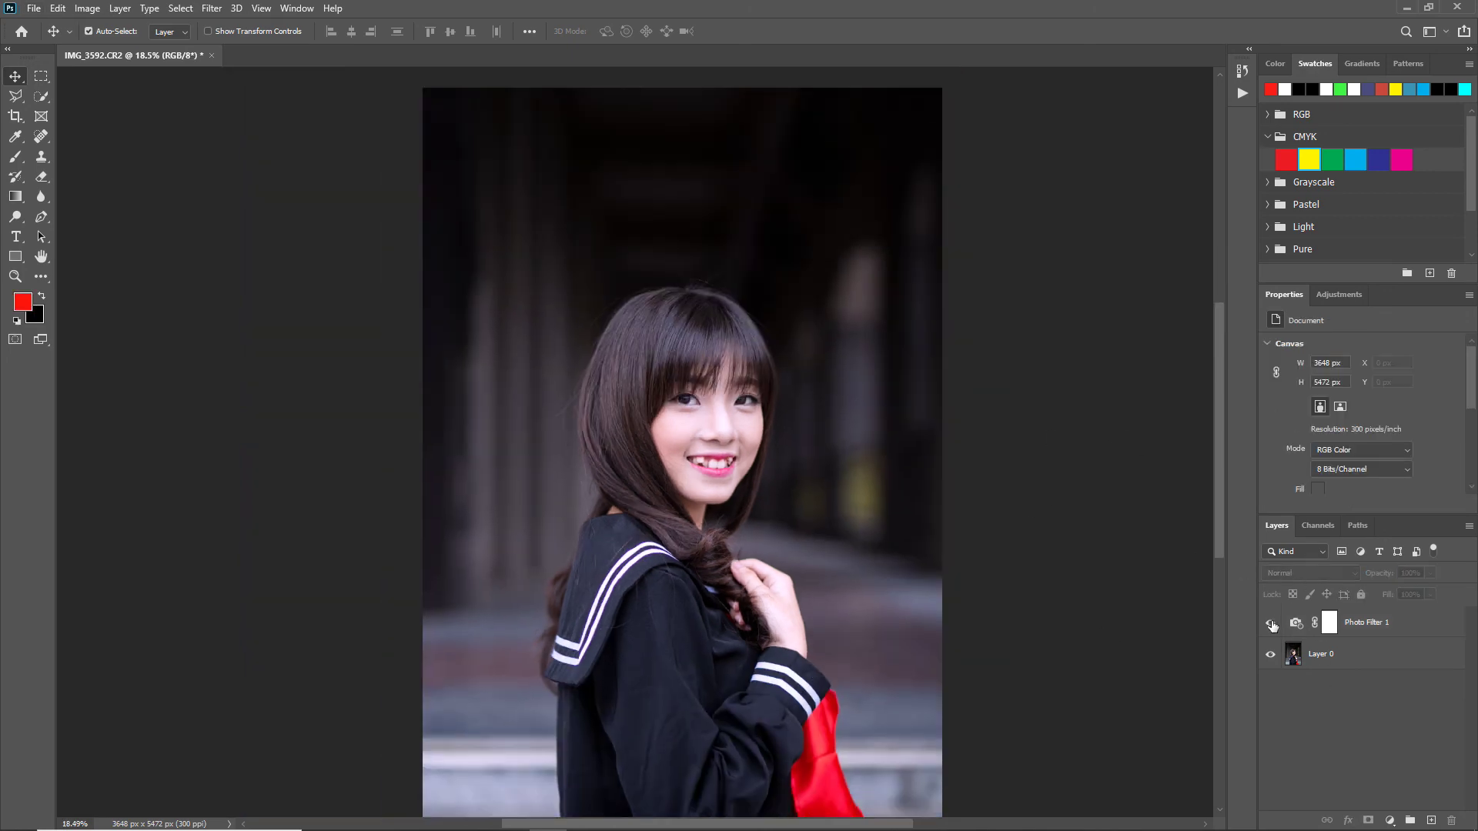
Hide, select and delete the Photo Filter 1 layer so only Layer 0 remains
{"action": "left_click", "coordinate": [1270, 623]}
{"action": "left_click", "coordinate": [1363, 627]}
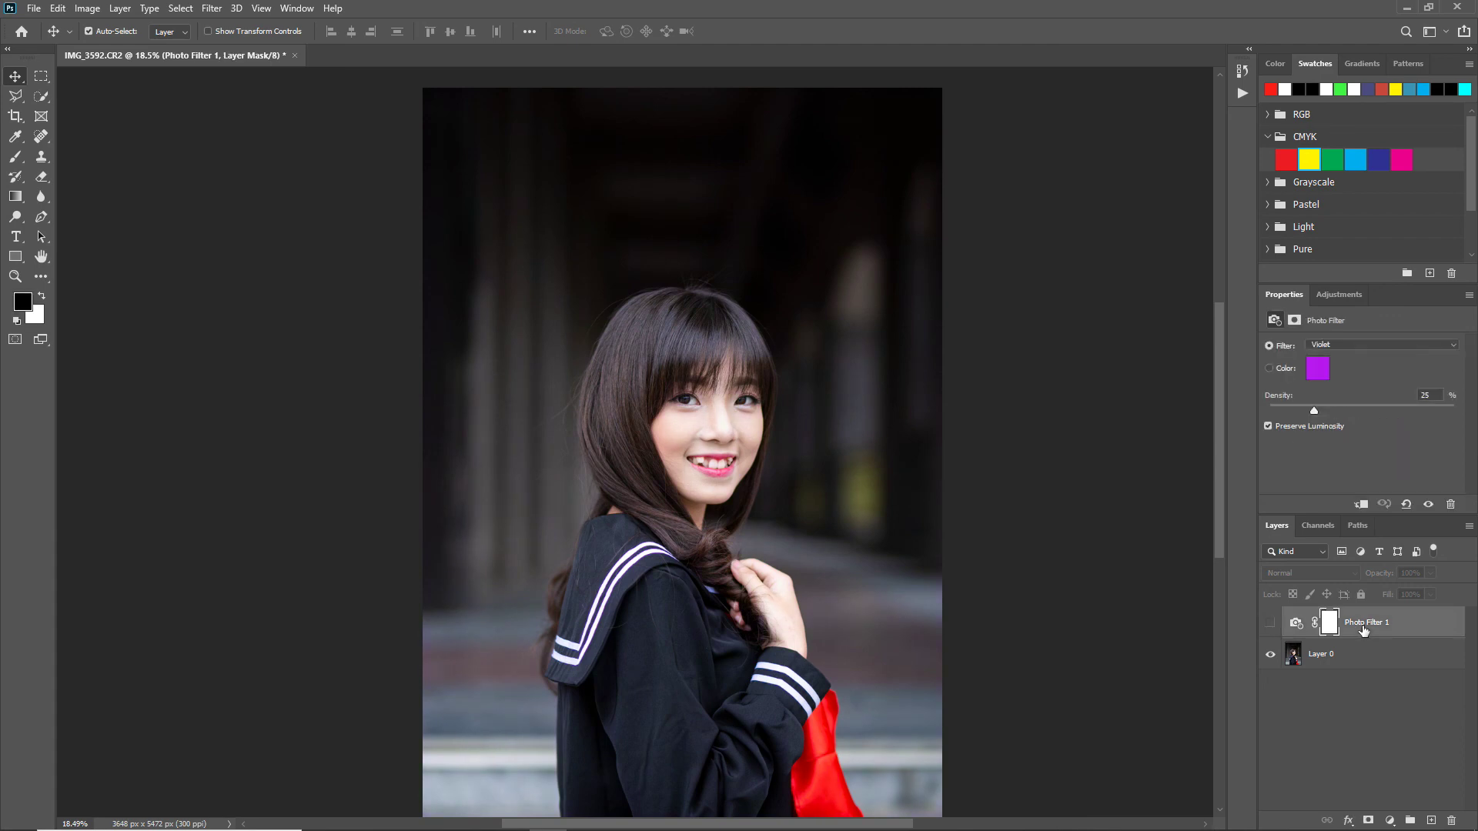
{"action": "key", "text": "Delete"}
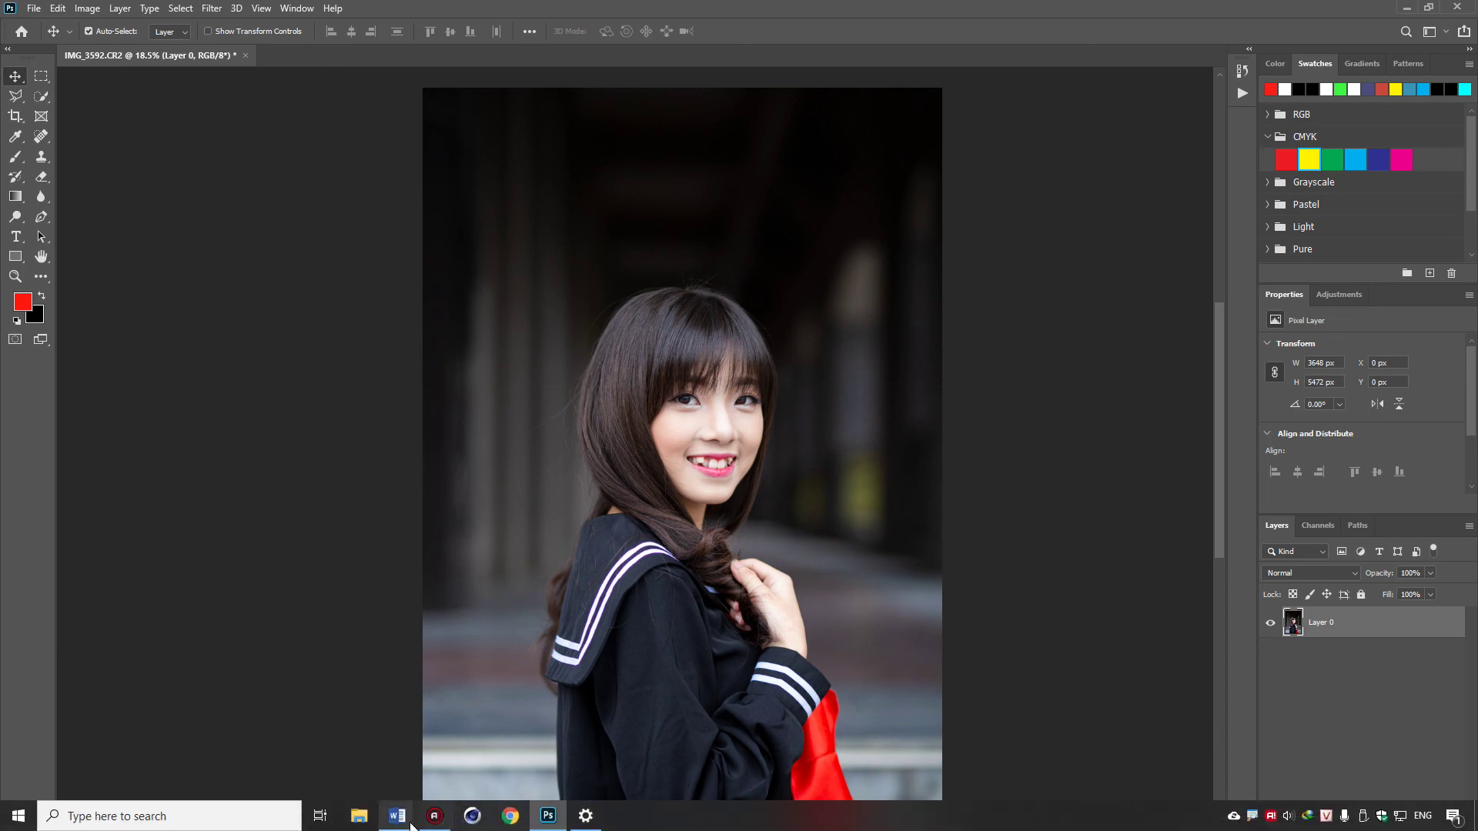
Bring the Word lesson outline forward and move its window right to uncover the photo
{"action": "left_click", "coordinate": [365, 759]}
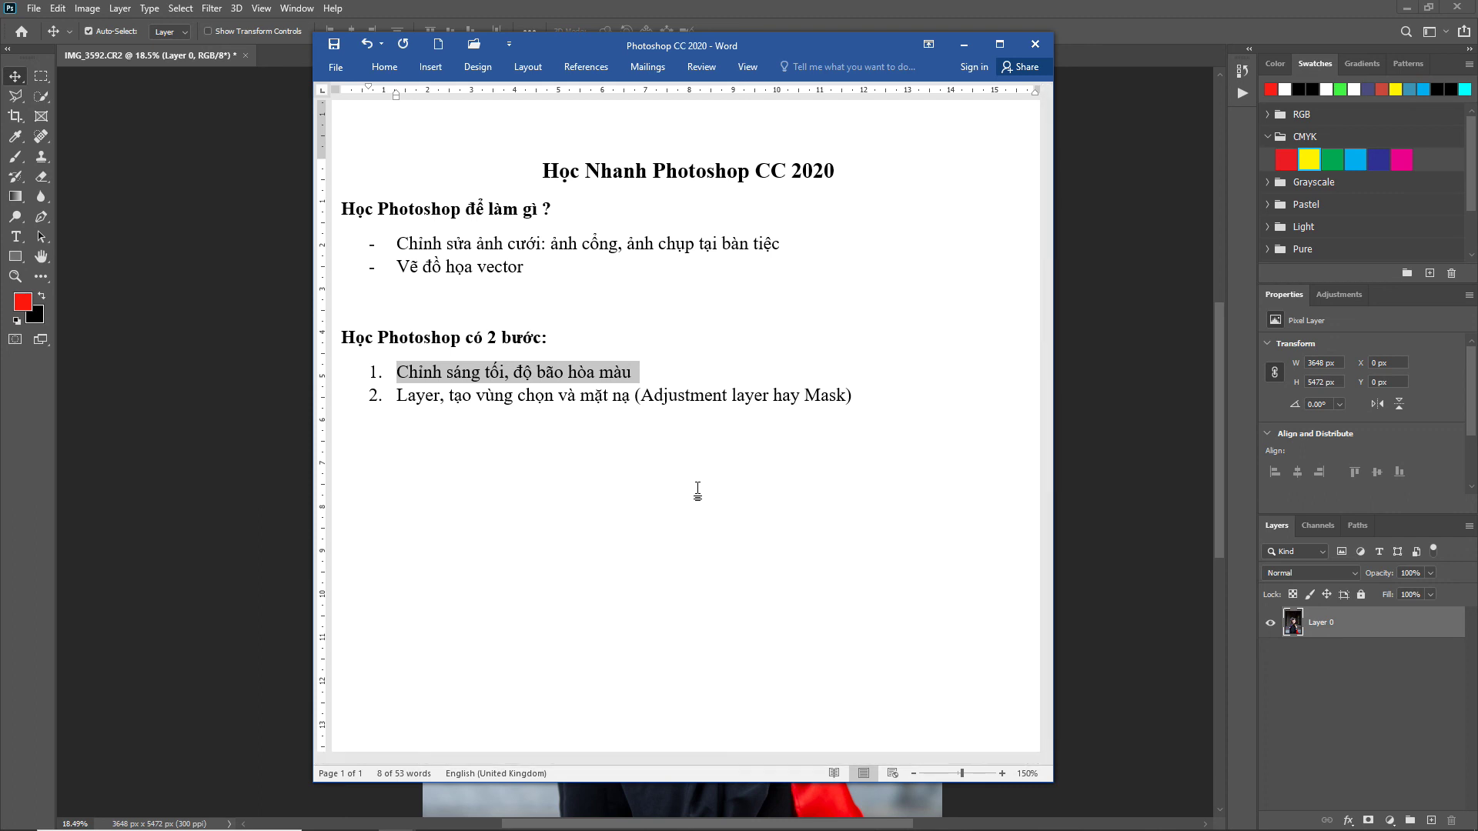
{"action": "left_click", "coordinate": [599, 375]}
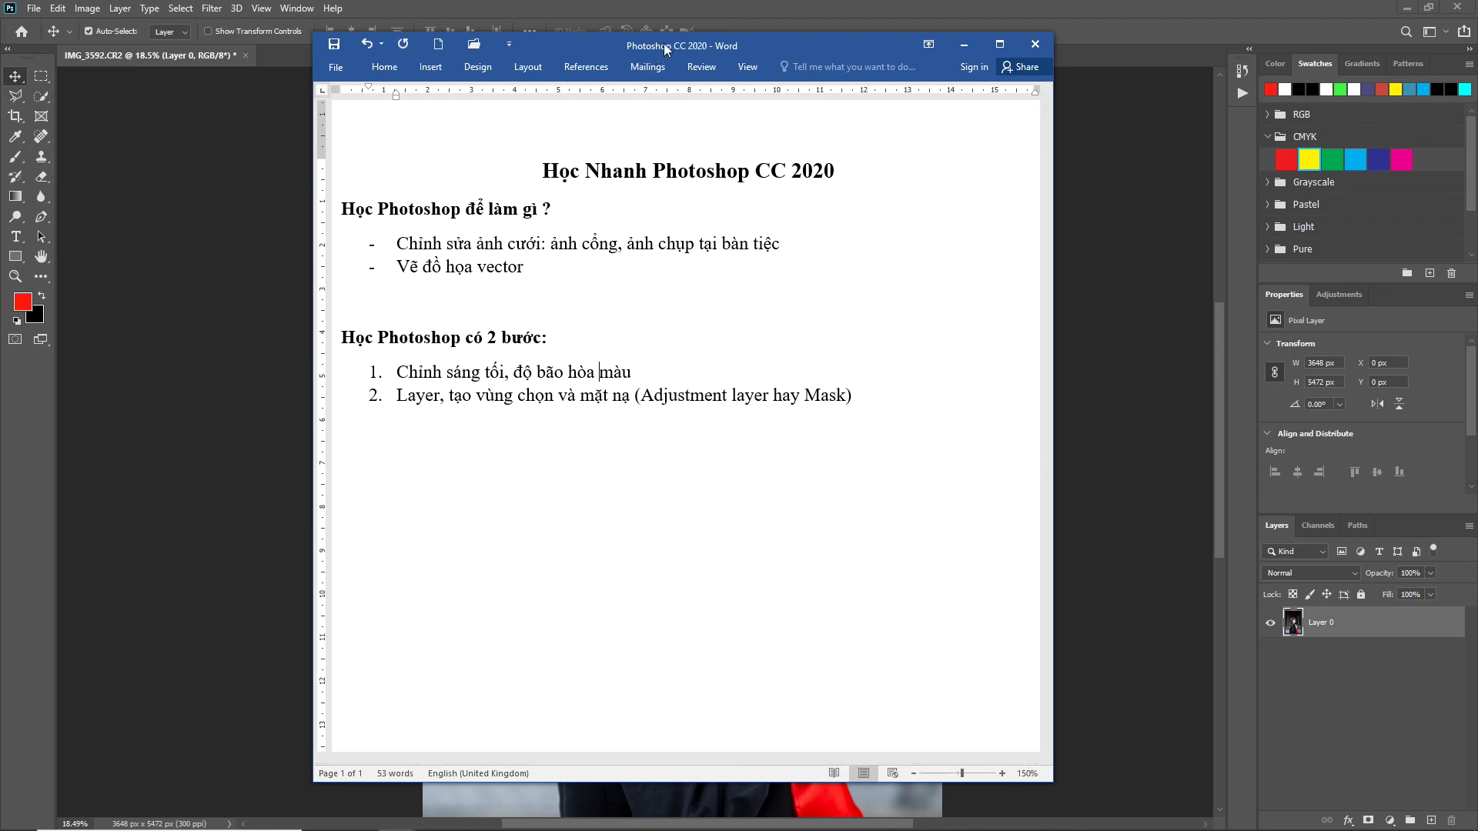
{"action": "left_click_drag", "start_coordinate": [664, 43], "coordinate": [1208, 31]}
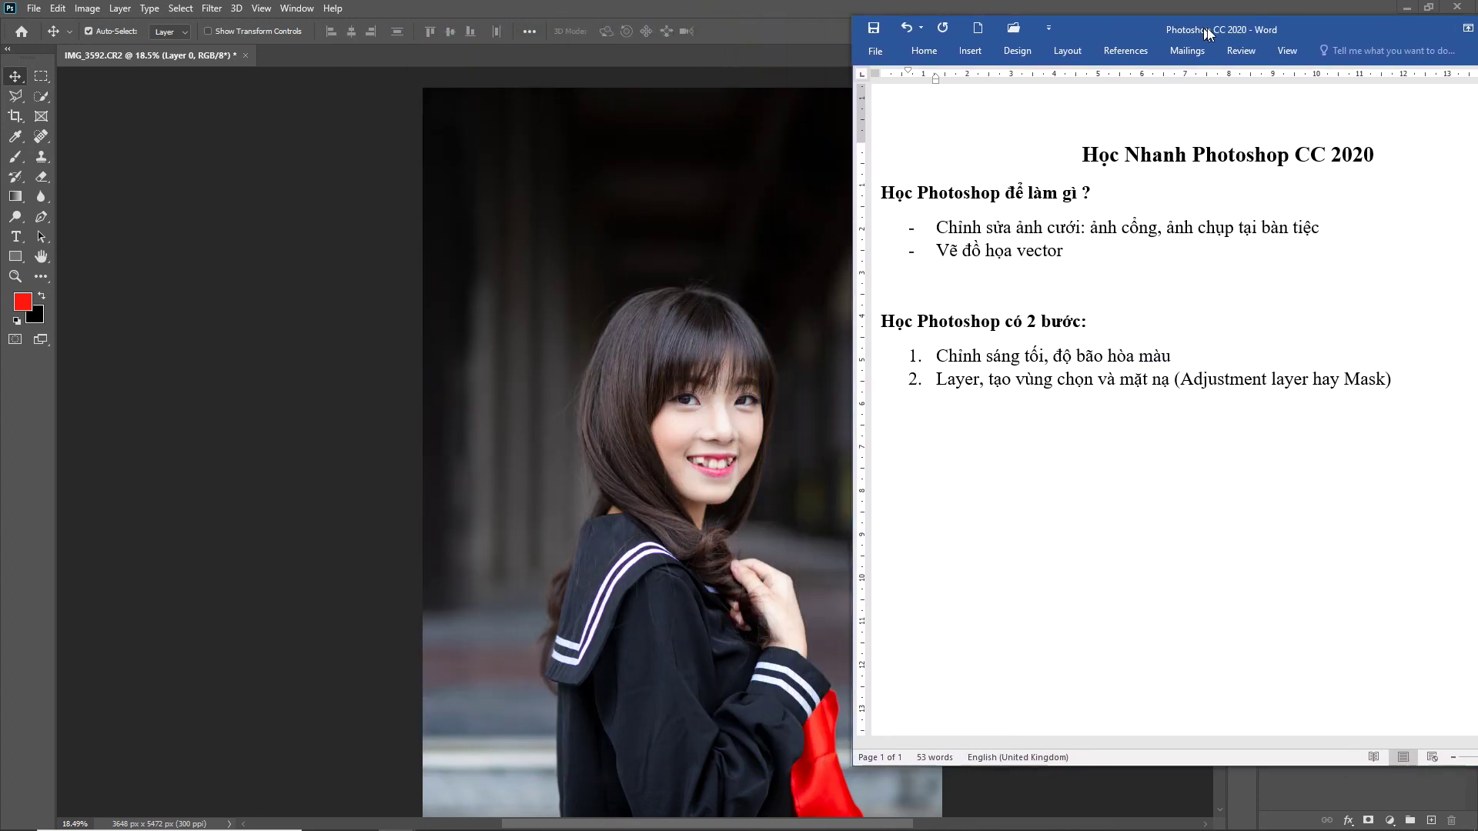
Point out 'vùng chọn và mặt nạ' in list item 2 without editing it
{"action": "left_click", "coordinate": [1023, 382]}
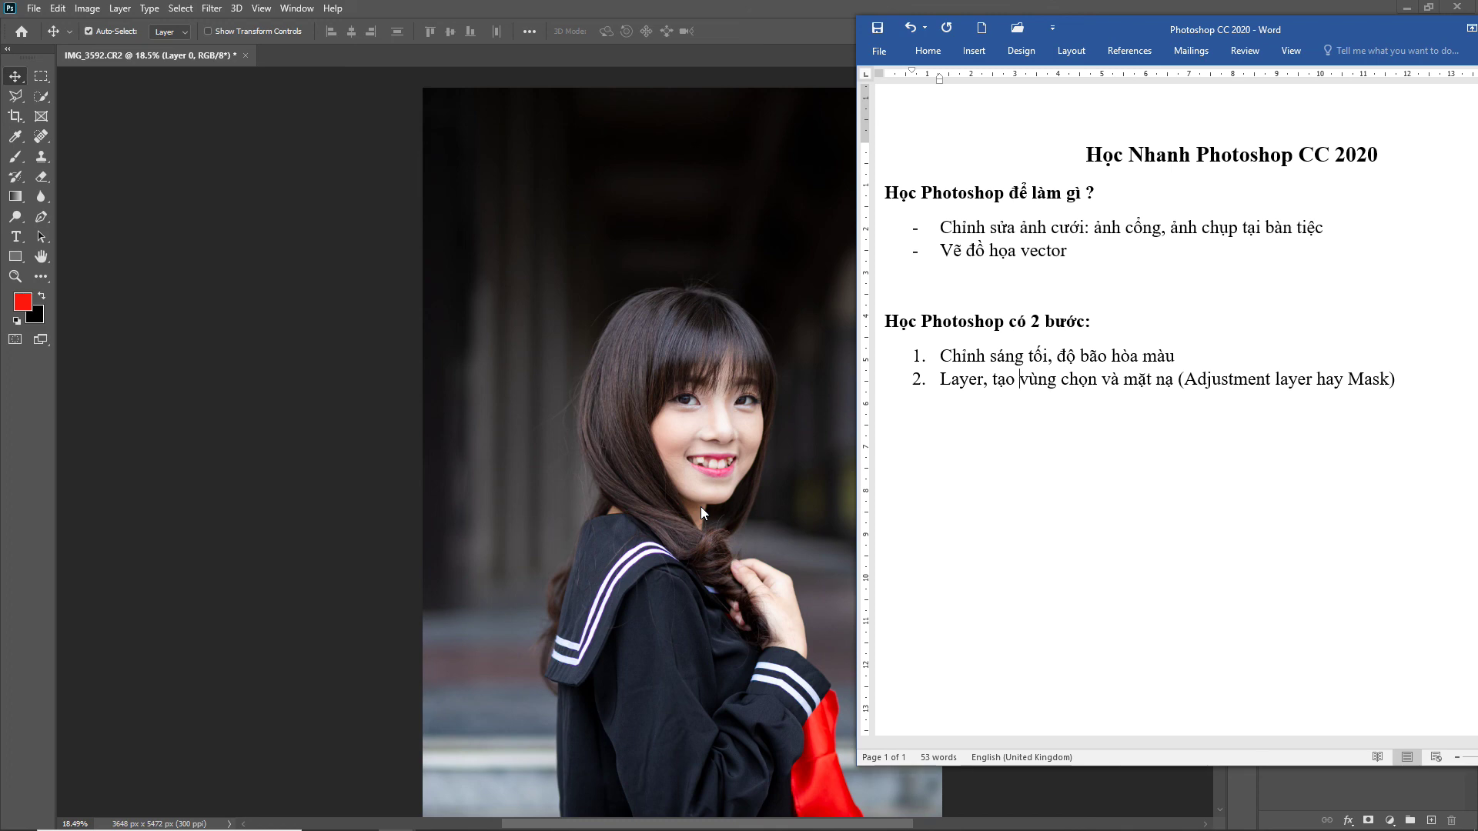
{"action": "left_click", "coordinate": [1058, 381]}
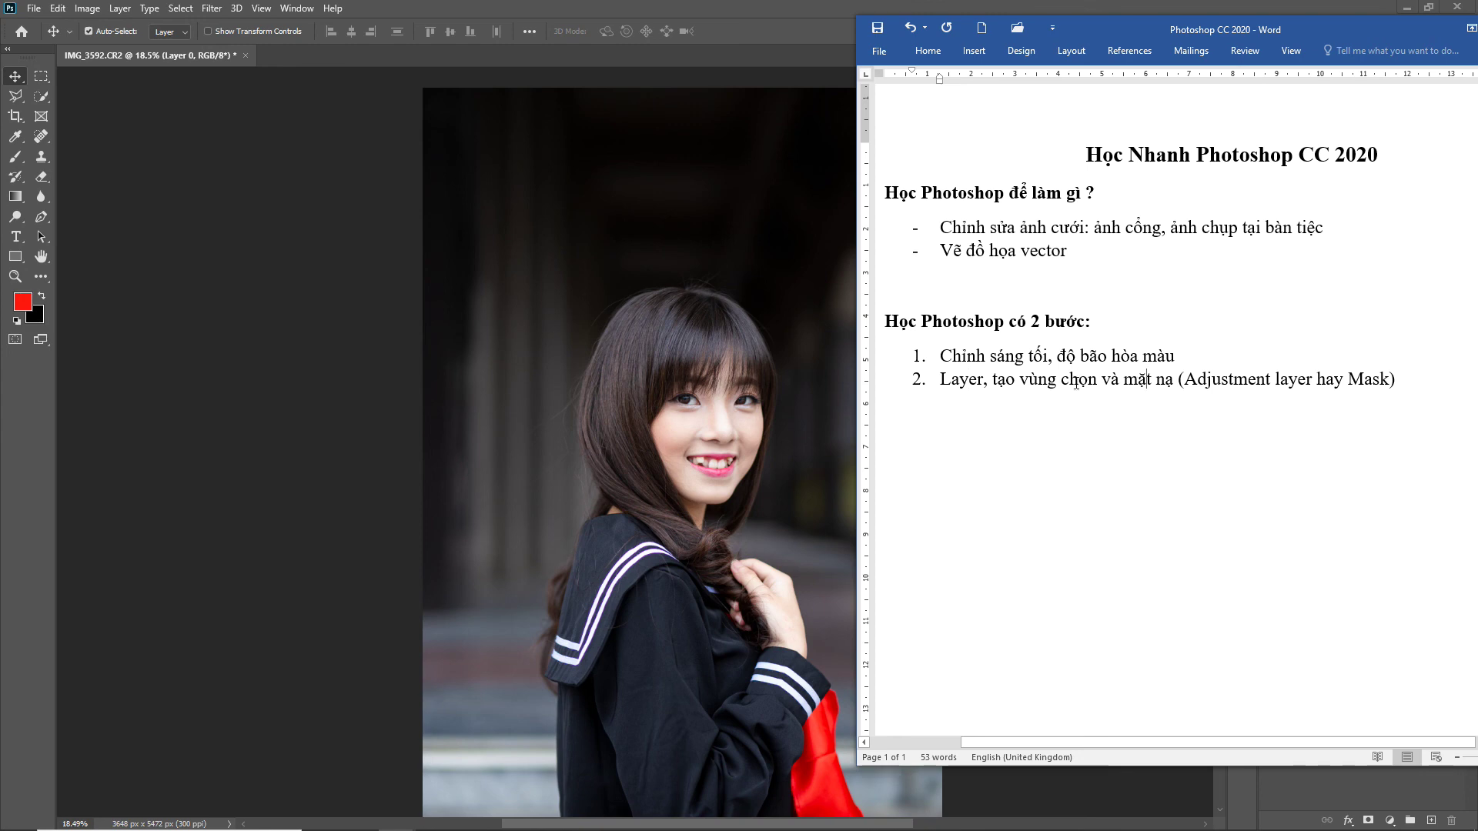
{"action": "left_click_drag", "start_coordinate": [1094, 389], "coordinate": [1163, 389]}
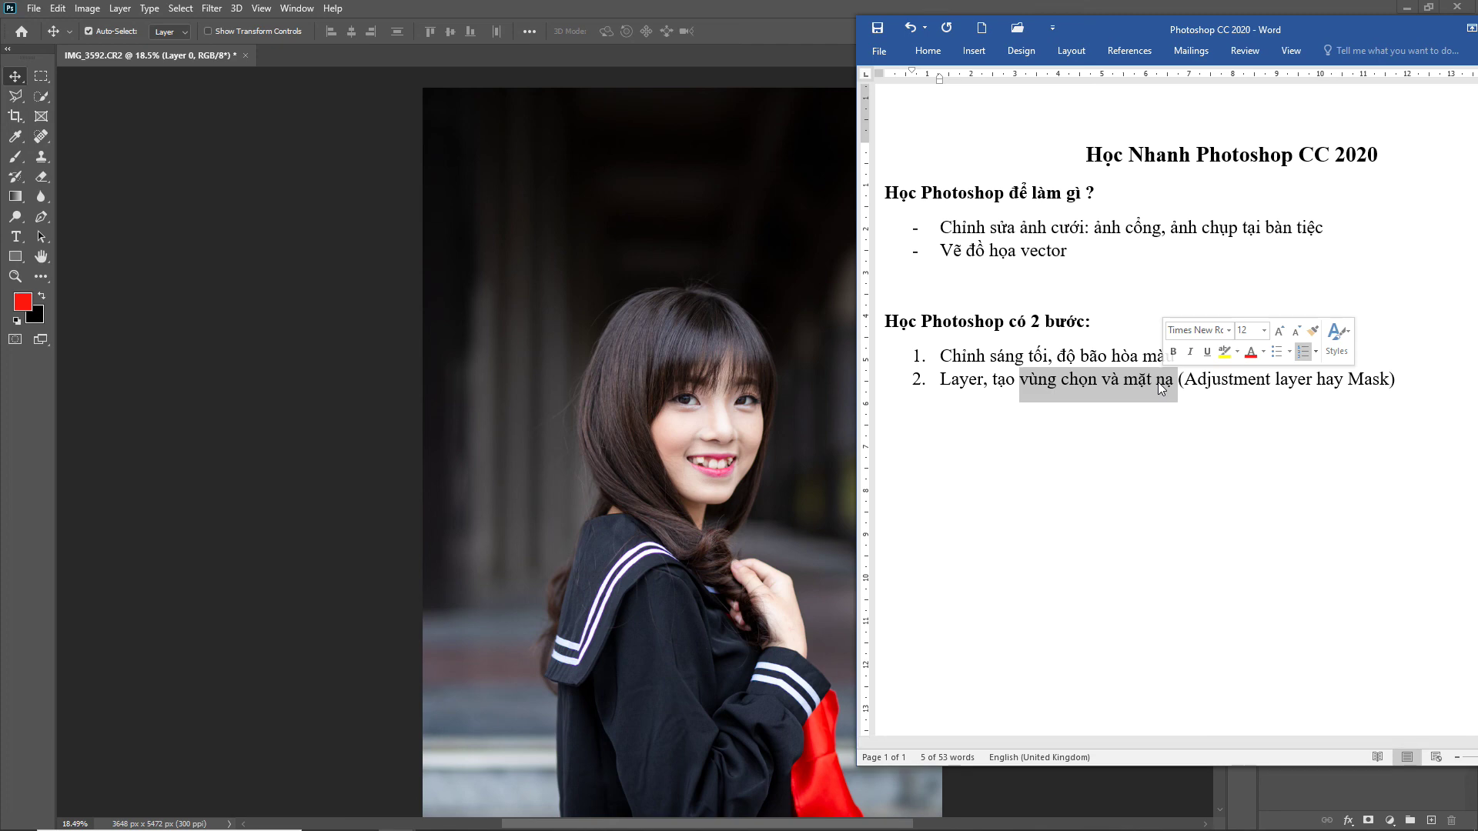
{"action": "left_click", "coordinate": [1079, 382]}
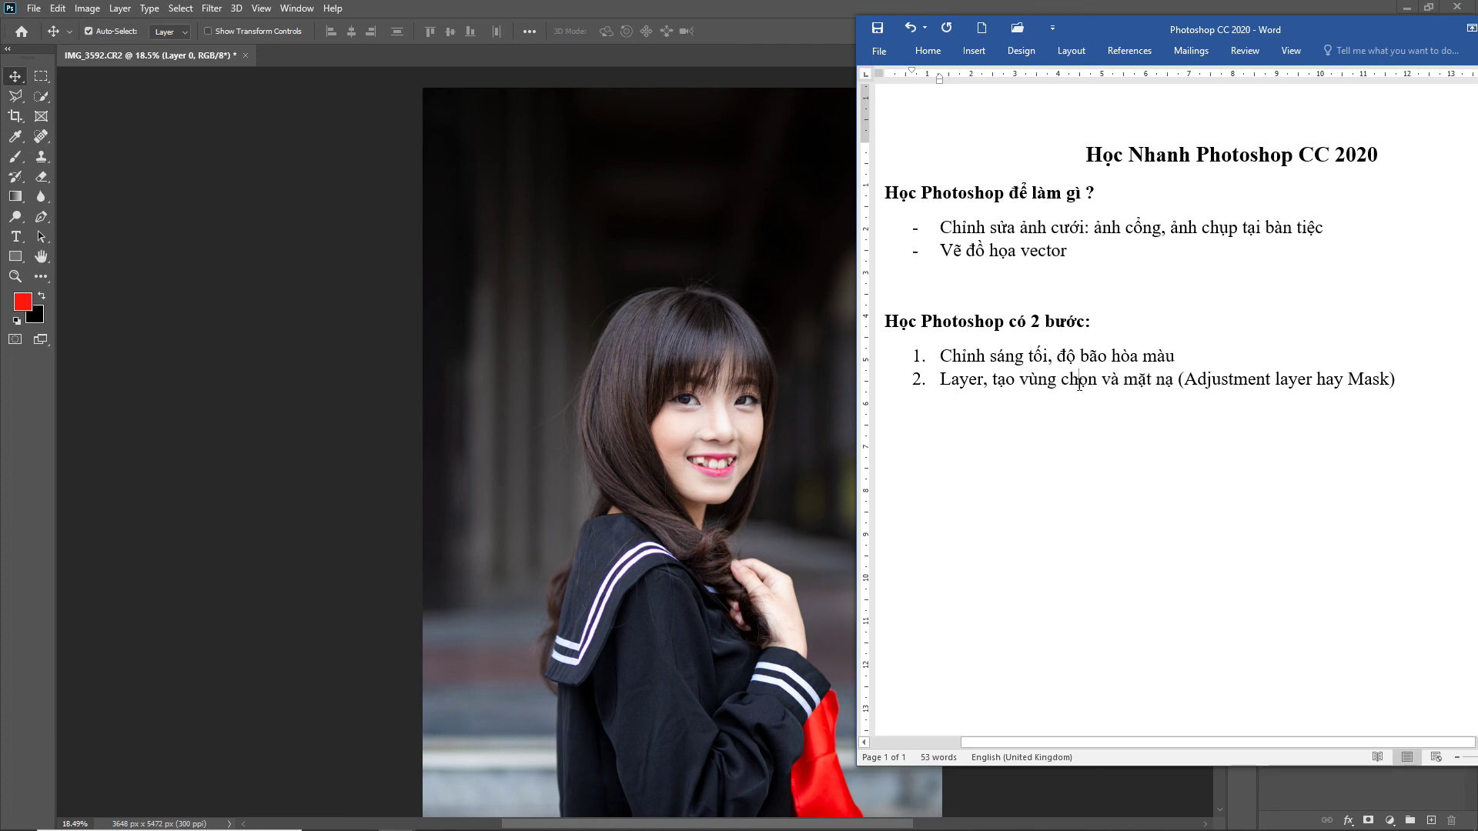